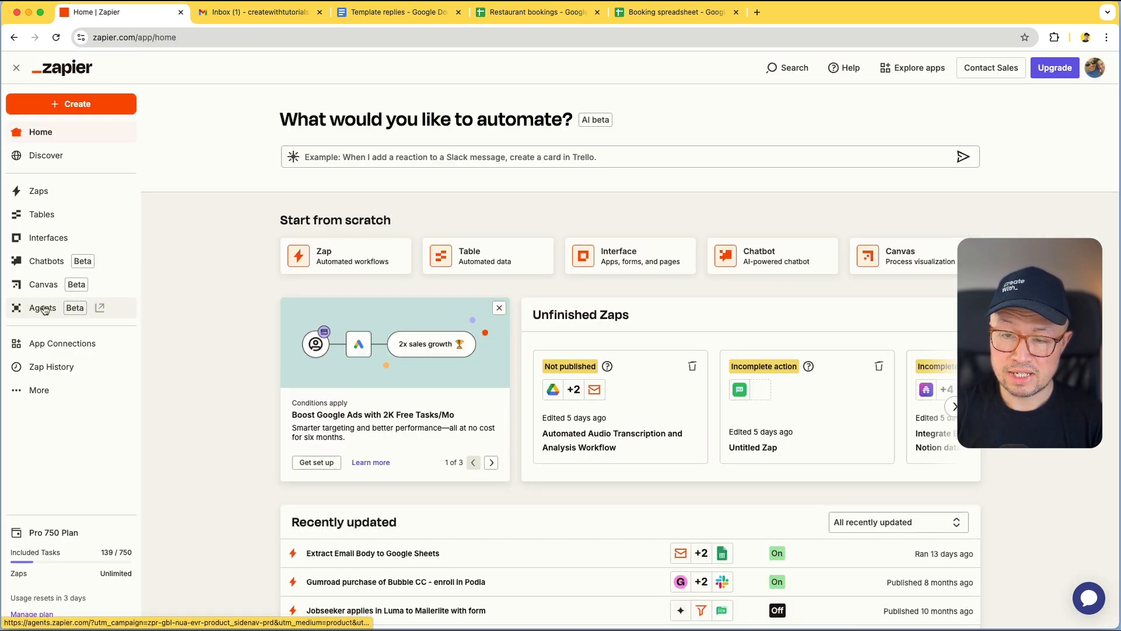
Start a new agent from the Gmail Event Creator template
{"action": "left_click", "coordinate": [44, 310]}
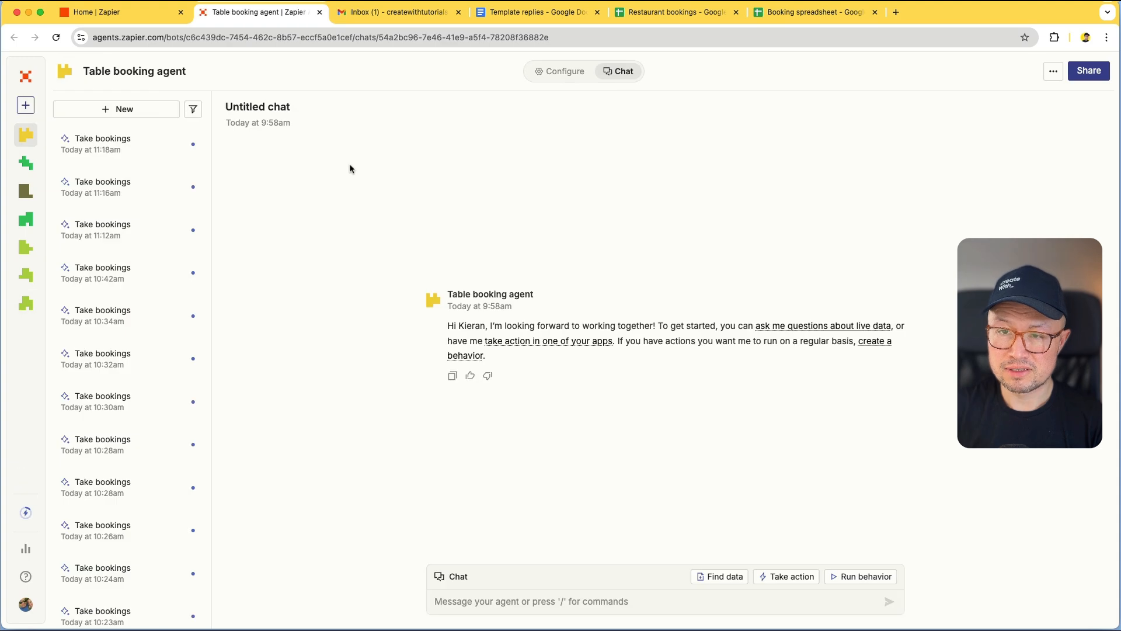
{"action": "left_click", "coordinate": [35, 108]}
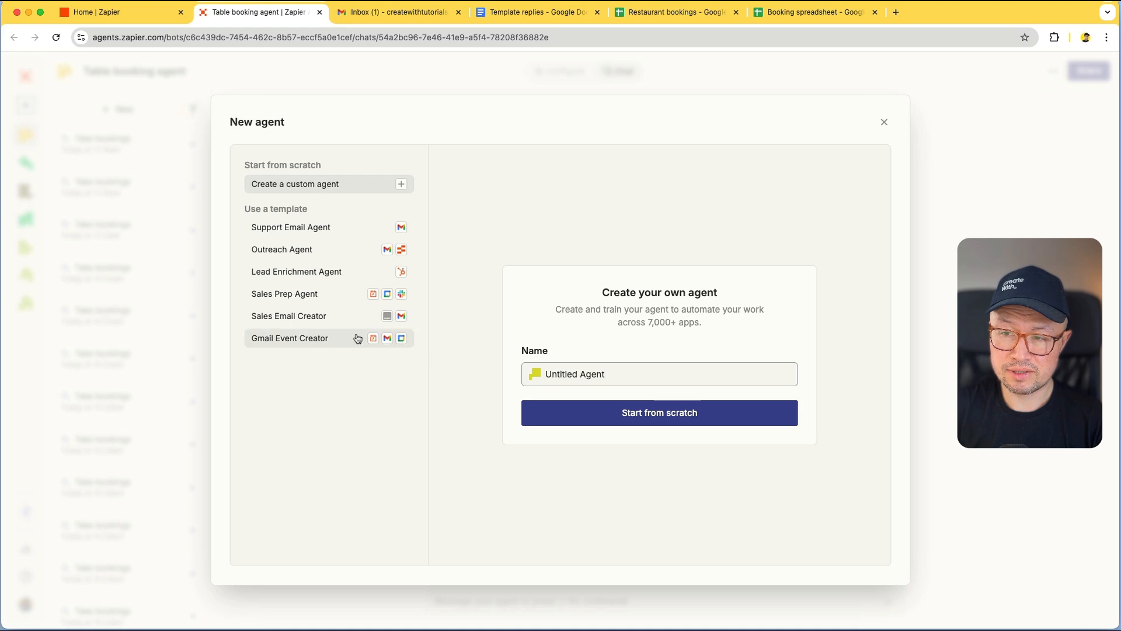
{"action": "left_click", "coordinate": [304, 347]}
{"action": "left_click", "coordinate": [617, 498]}
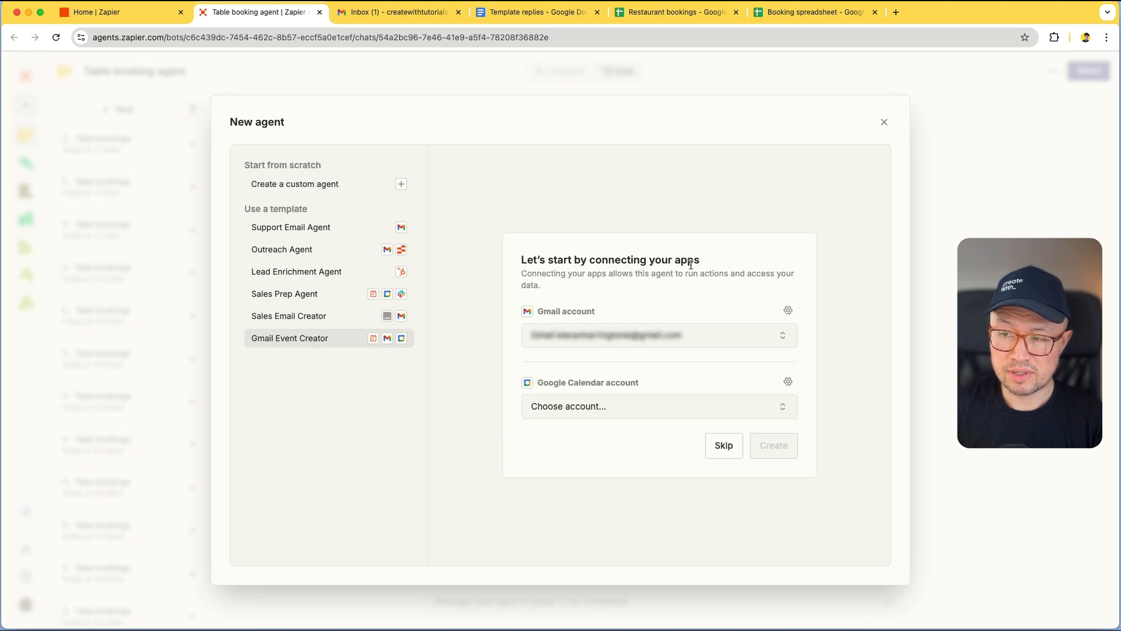
Connect Gmail and Google Calendar to the same Google account, granting Zapier access to both
{"action": "left_click", "coordinate": [748, 340]}
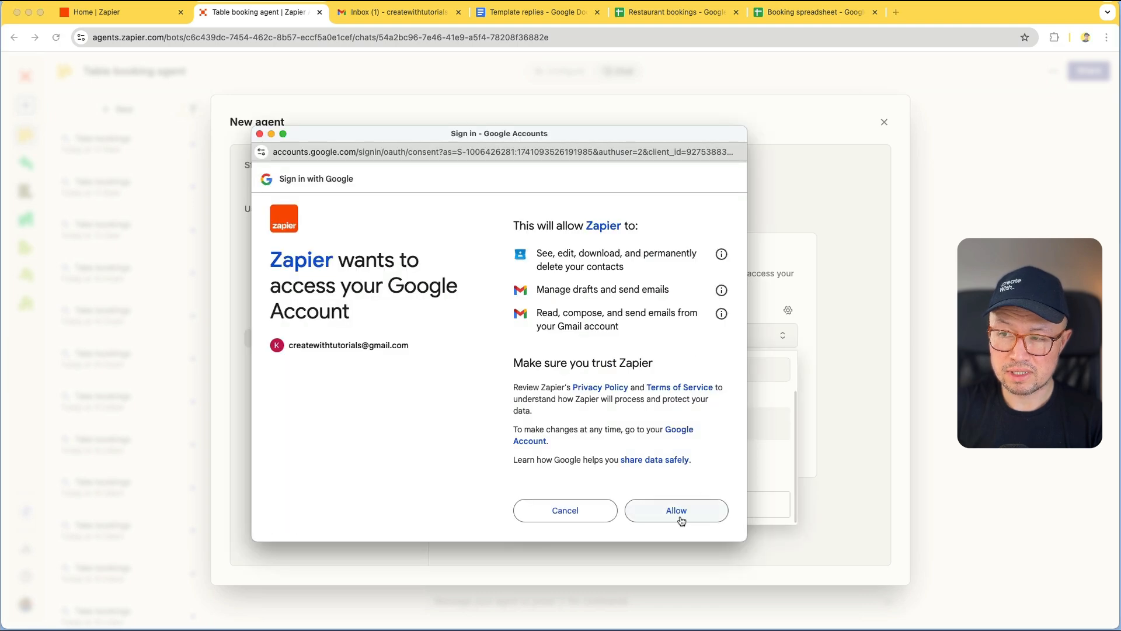
{"action": "left_click", "coordinate": [679, 515]}
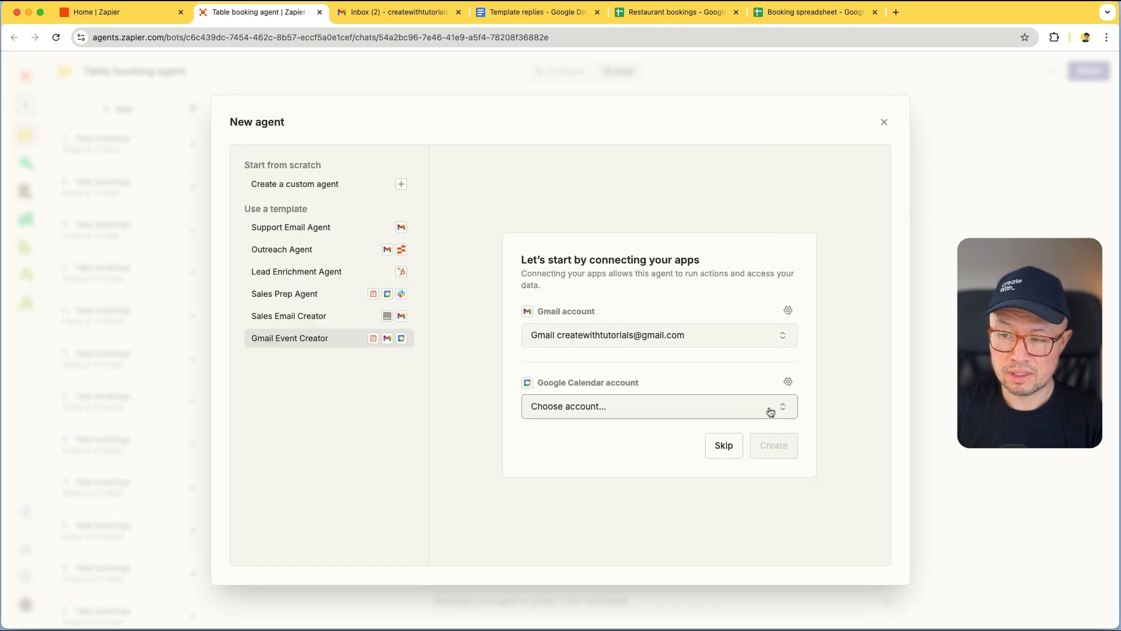
{"action": "left_click", "coordinate": [768, 408]}
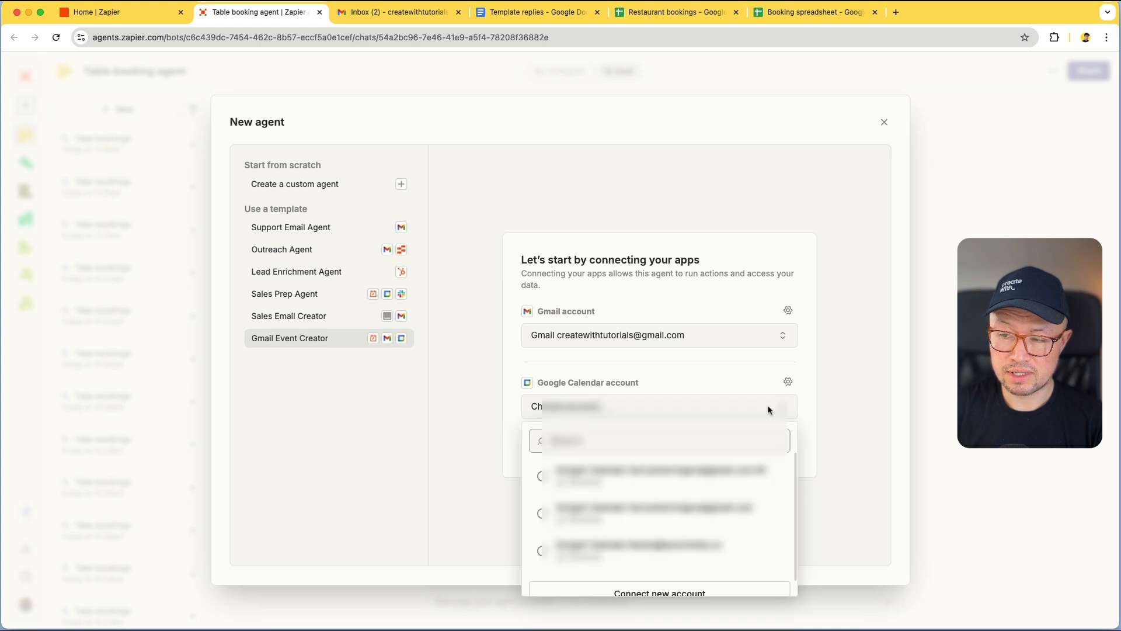
{"action": "scroll", "coordinate": [723, 488], "scroll_direction": "down", "scroll_amount": 1}
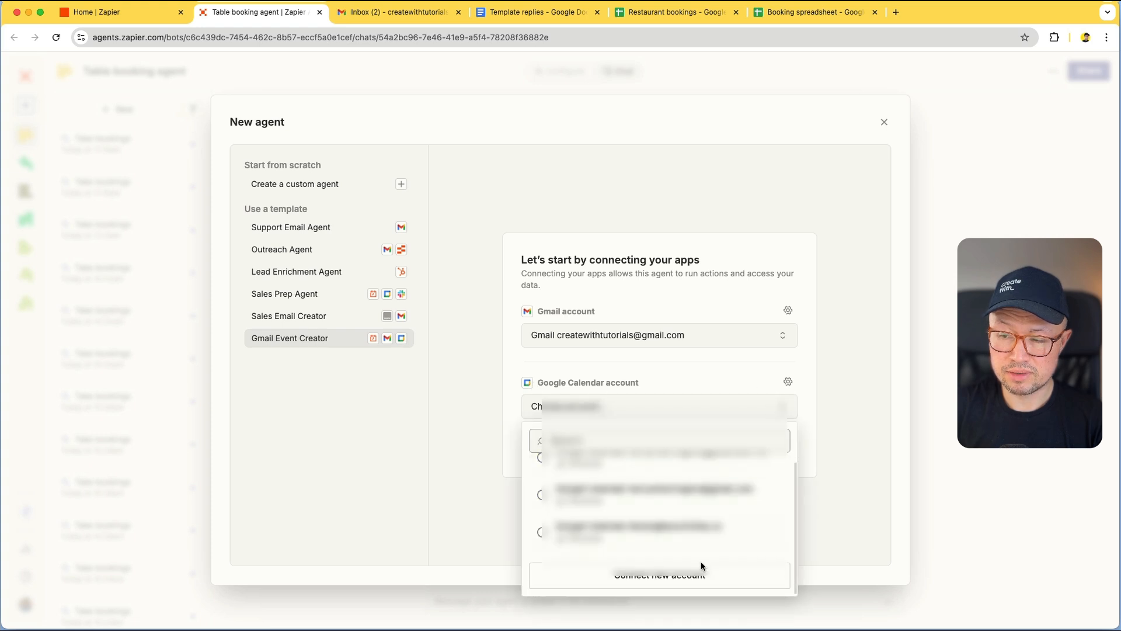
{"action": "left_click", "coordinate": [698, 578]}
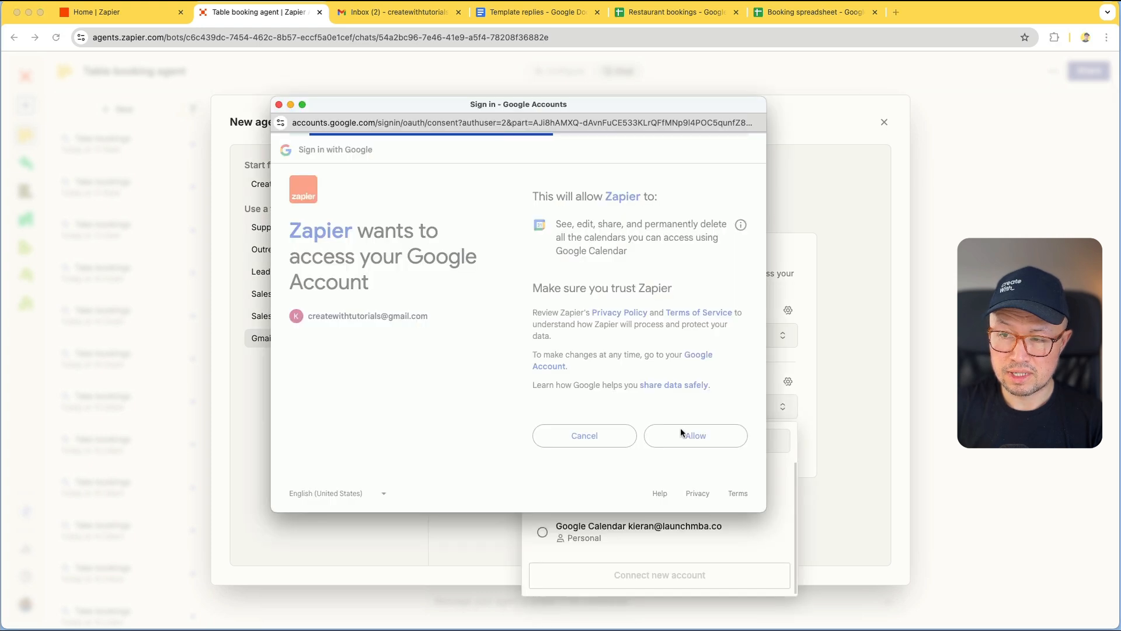
{"action": "left_click", "coordinate": [695, 432]}
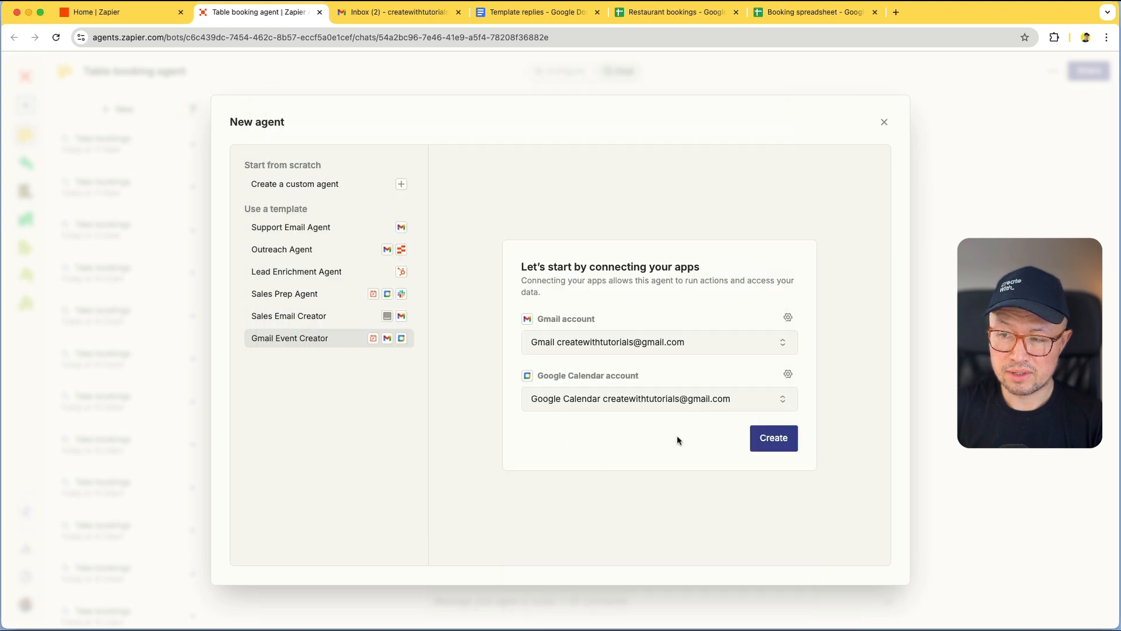
Create the Gmail Event Creator agent and keep its daily Schedule trigger at 9:00 AM
{"action": "left_click", "coordinate": [774, 439]}
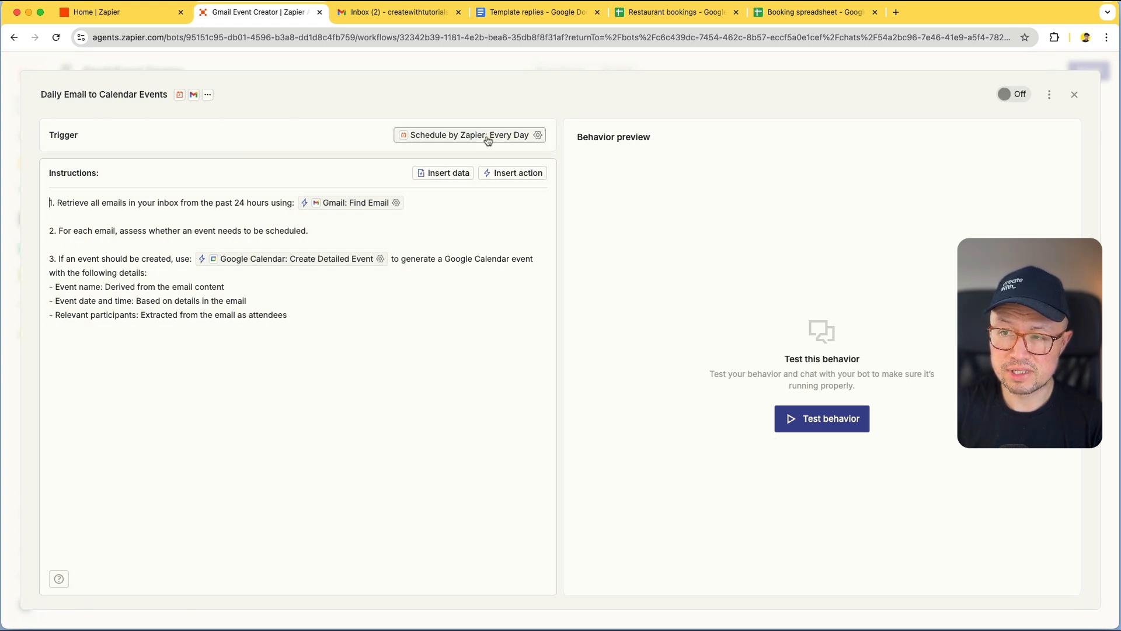
{"action": "left_click", "coordinate": [538, 135]}
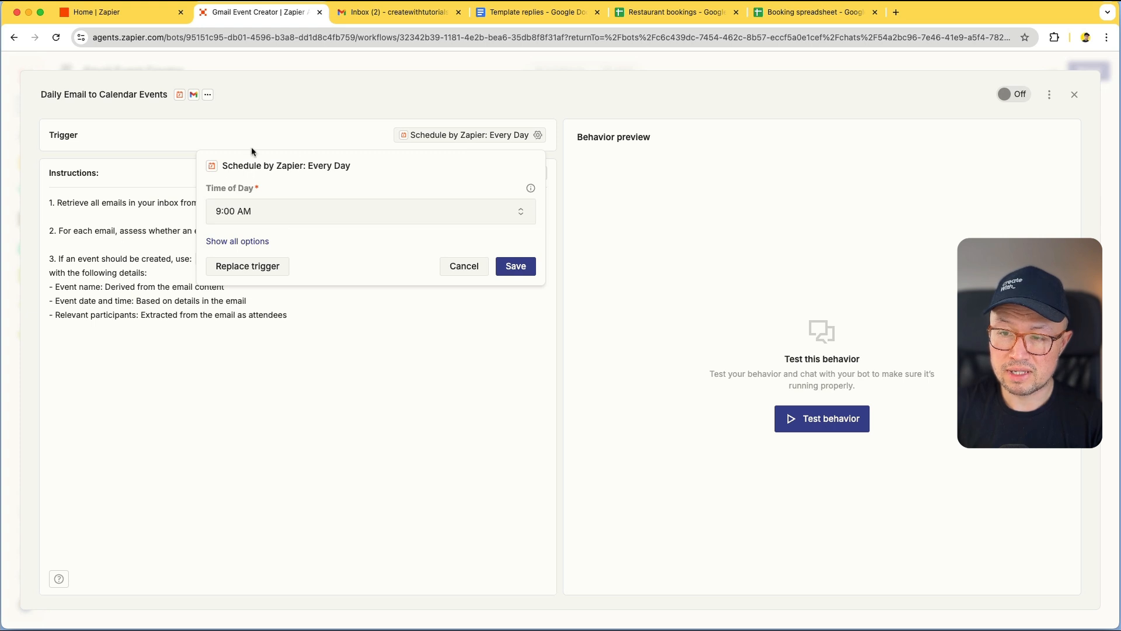
{"action": "left_click", "coordinate": [517, 267]}
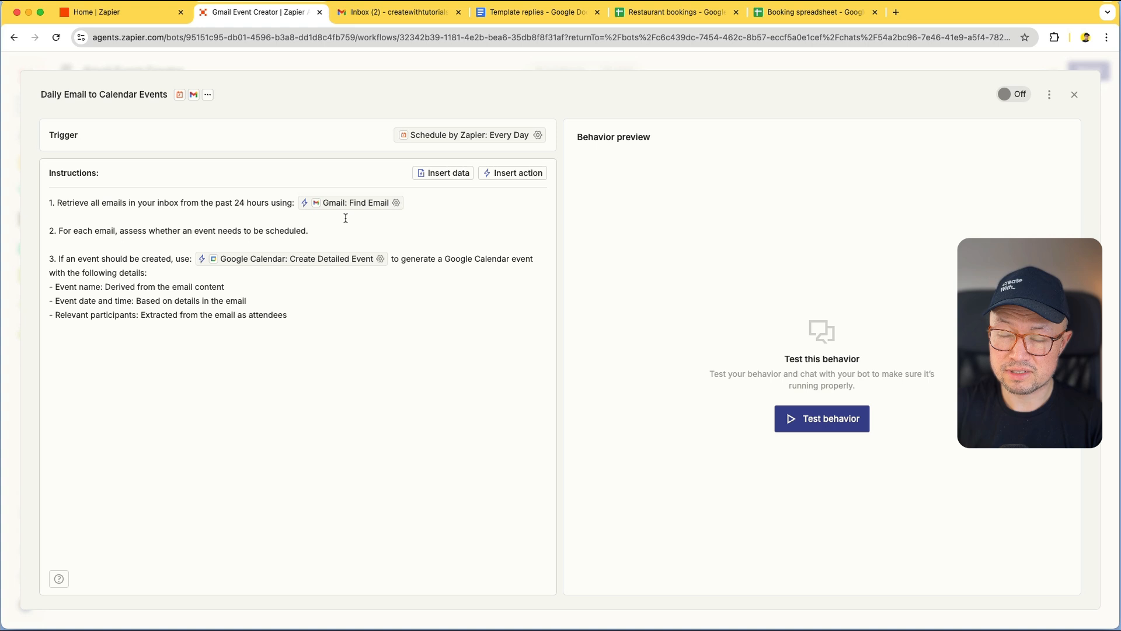
{"action": "left_click", "coordinate": [396, 203]}
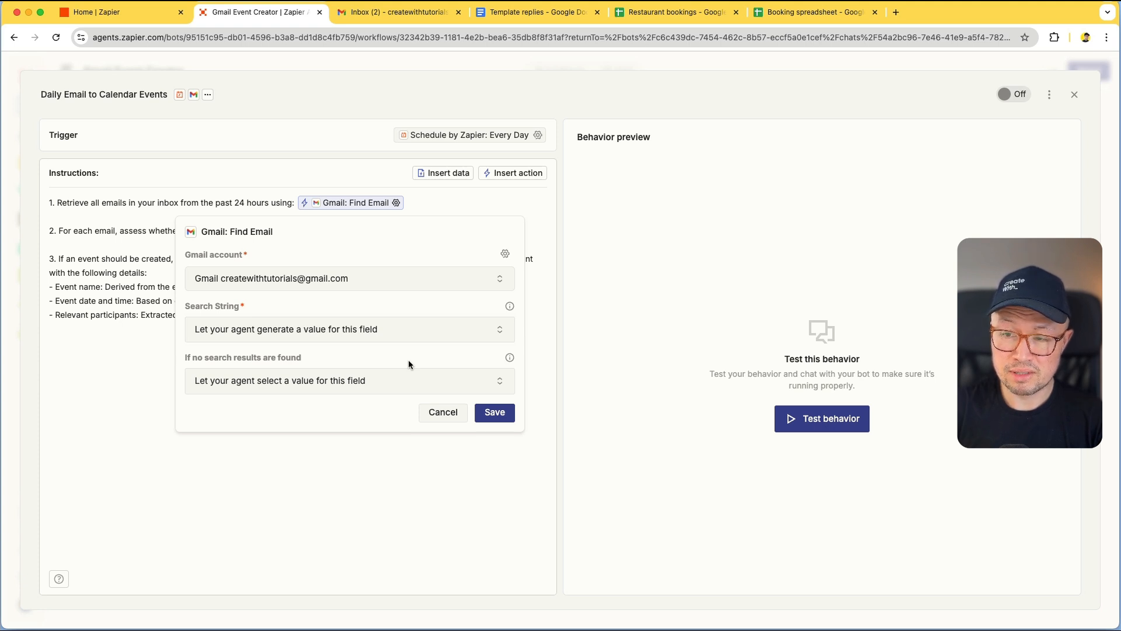
Set Create Detailed Event's Calendar to a specific value, the account's own calendar, and save
{"action": "left_click", "coordinate": [431, 461]}
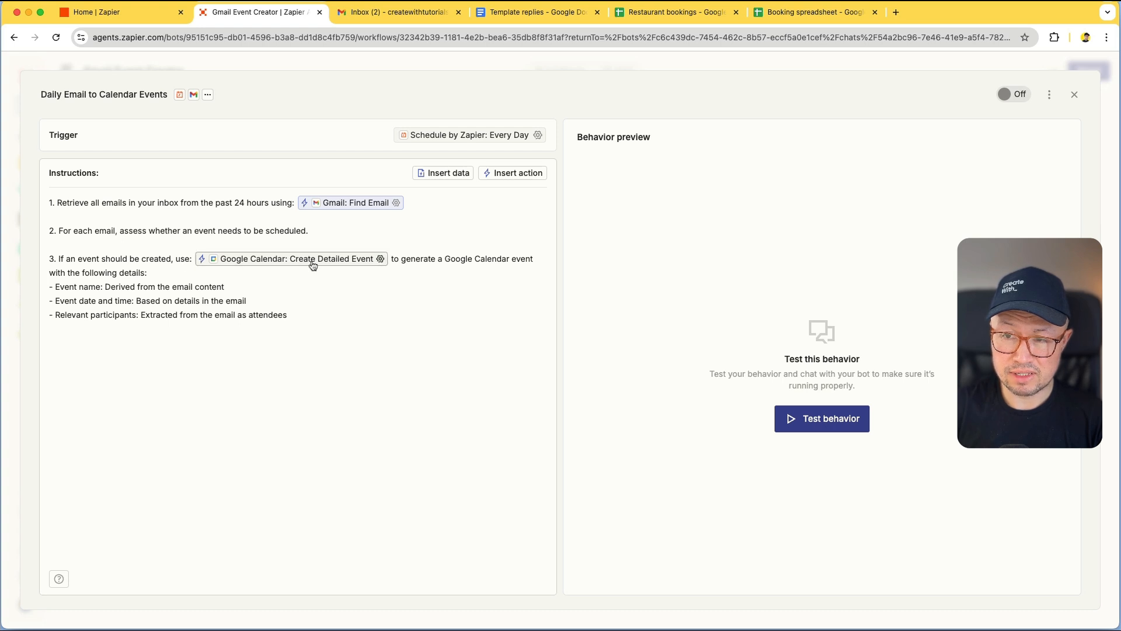
{"action": "left_click", "coordinate": [380, 260]}
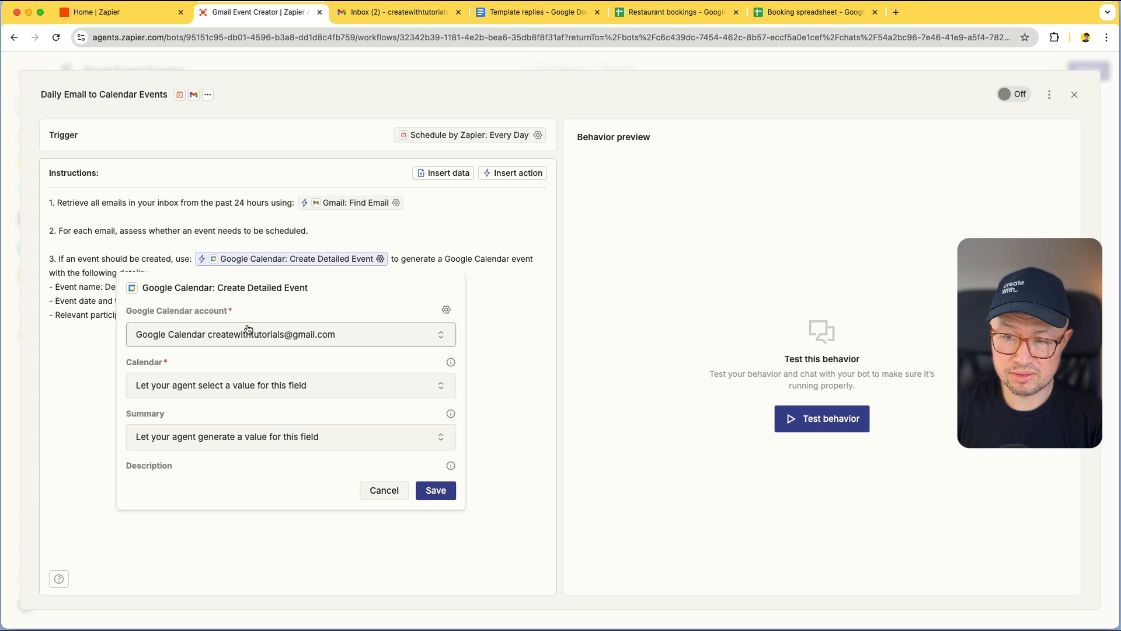
{"action": "scroll", "coordinate": [249, 345], "scroll_direction": "down", "scroll_amount": 1}
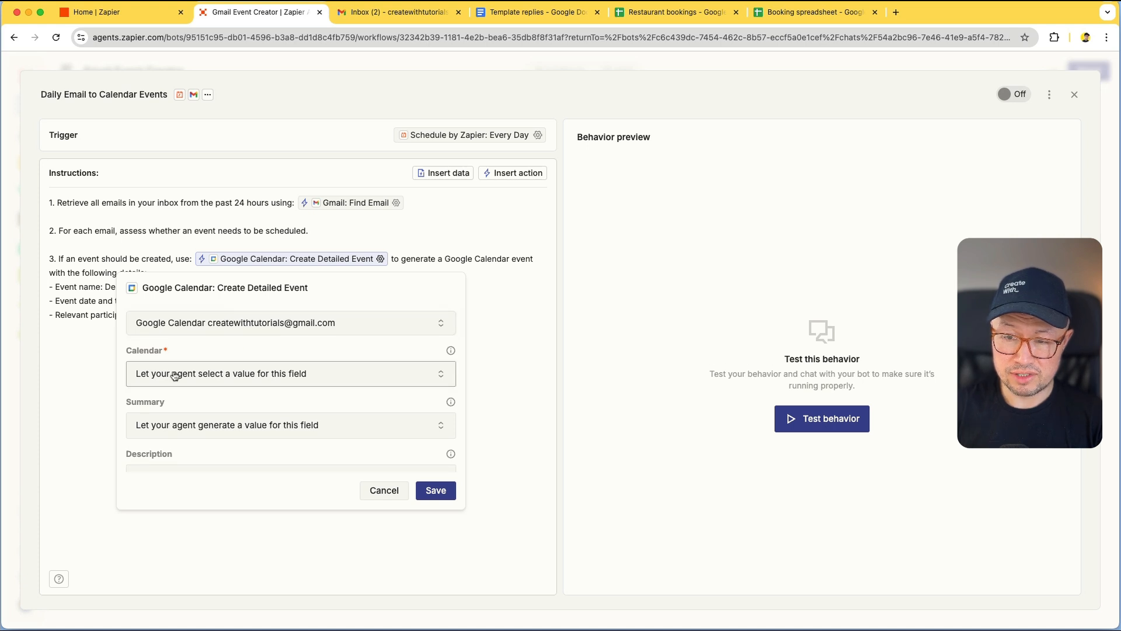
{"action": "scroll", "coordinate": [175, 375], "scroll_direction": "down", "scroll_amount": 5}
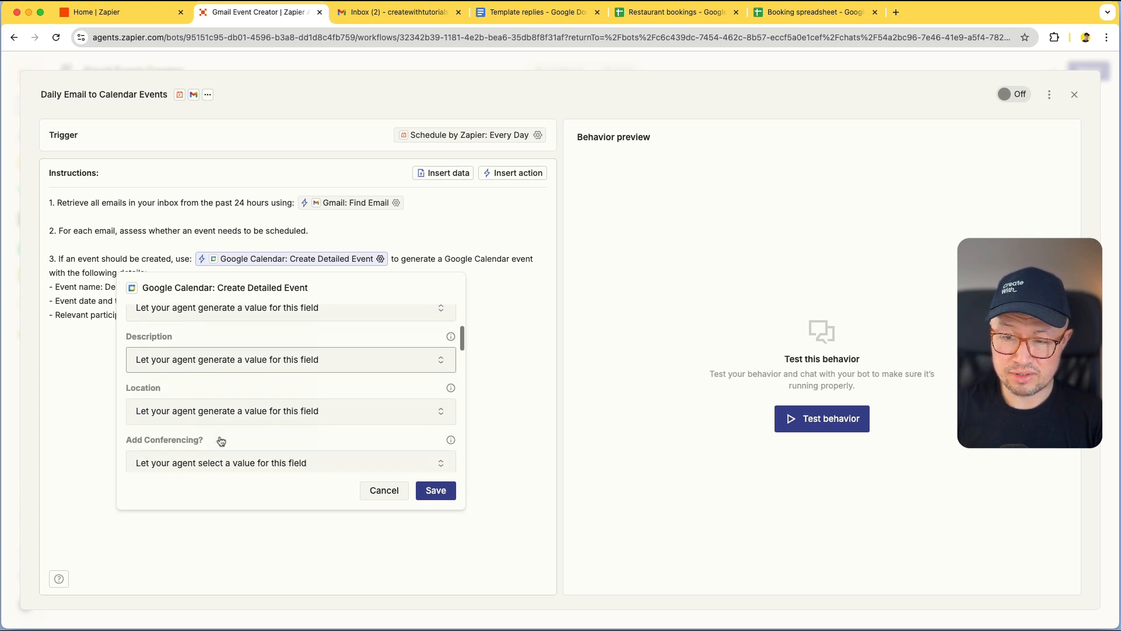
{"action": "scroll", "coordinate": [228, 442], "scroll_direction": "down", "scroll_amount": 3}
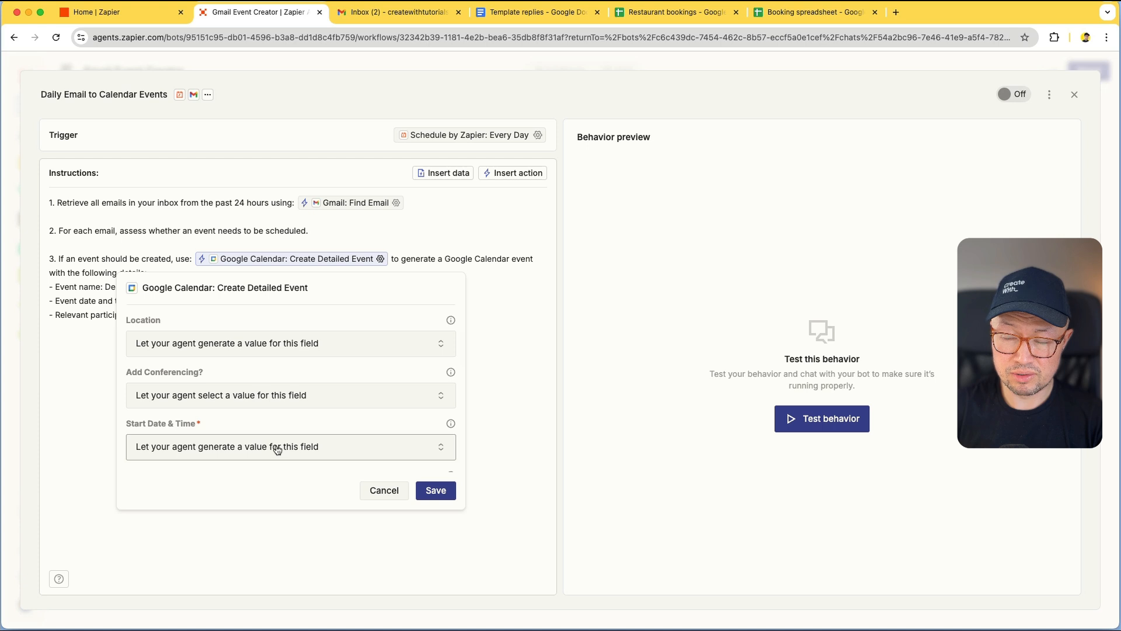
{"action": "scroll", "coordinate": [277, 448], "scroll_direction": "up", "scroll_amount": 8}
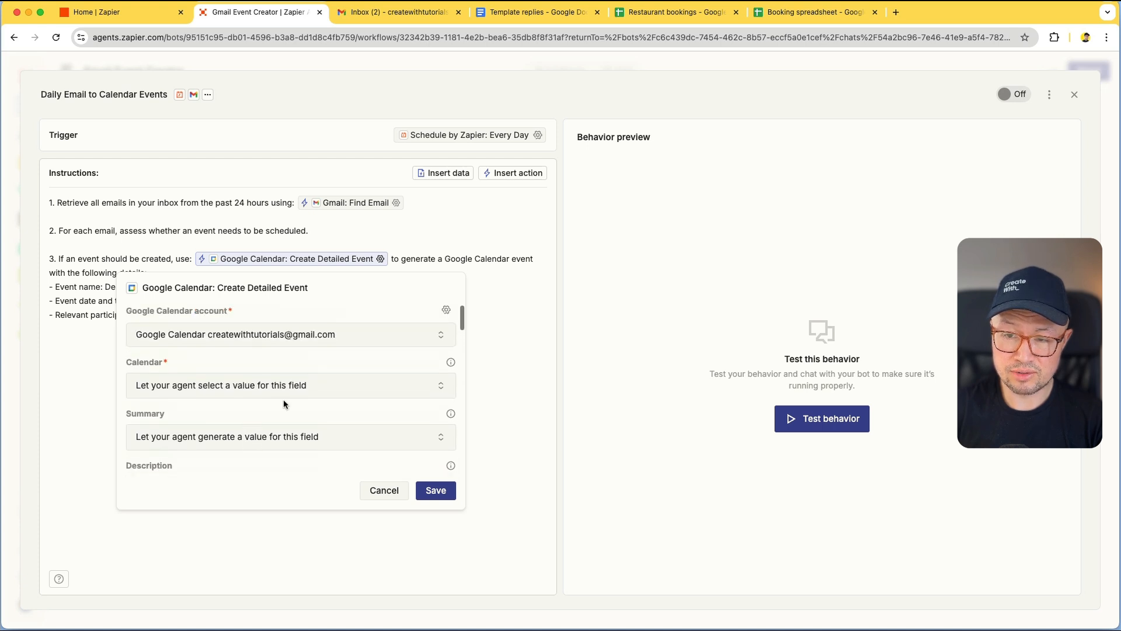
{"action": "left_click", "coordinate": [331, 388]}
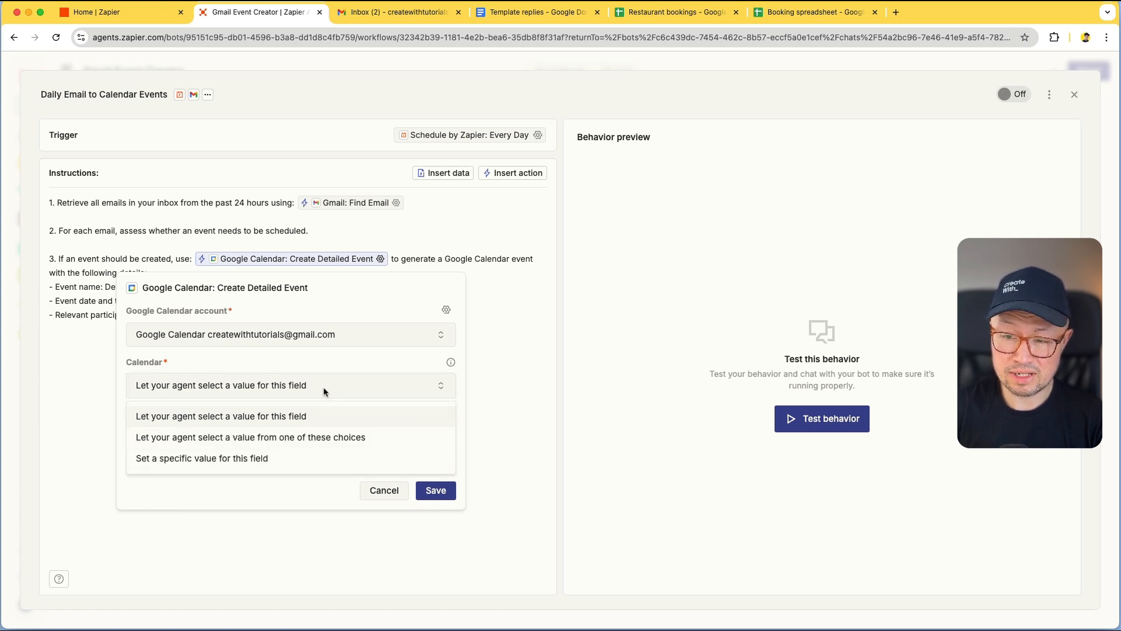
{"action": "left_click", "coordinate": [286, 457]}
{"action": "left_click", "coordinate": [317, 422]}
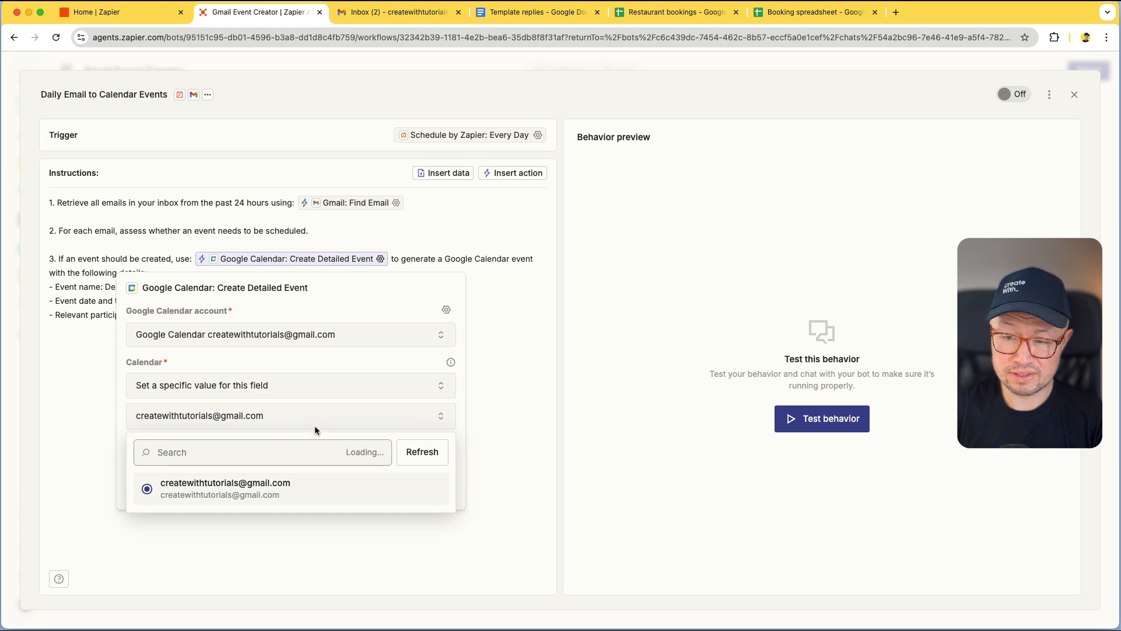
{"action": "left_click", "coordinate": [234, 494]}
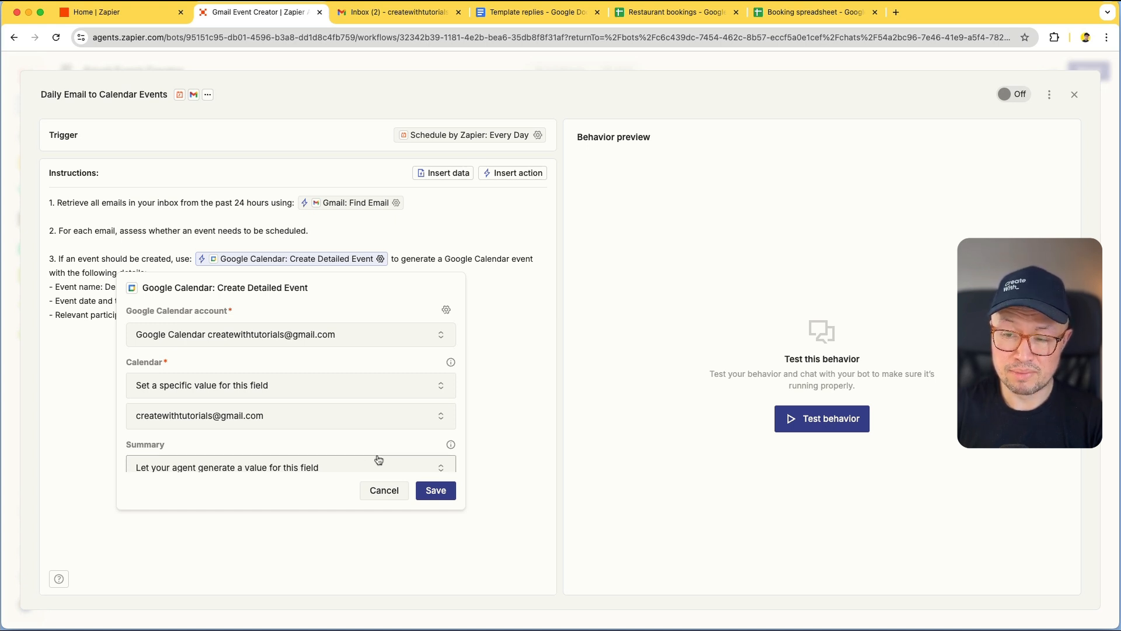
{"action": "scroll", "coordinate": [351, 432], "scroll_direction": "down", "scroll_amount": 1}
{"action": "scroll", "coordinate": [351, 432], "scroll_direction": "down", "scroll_amount": 1}
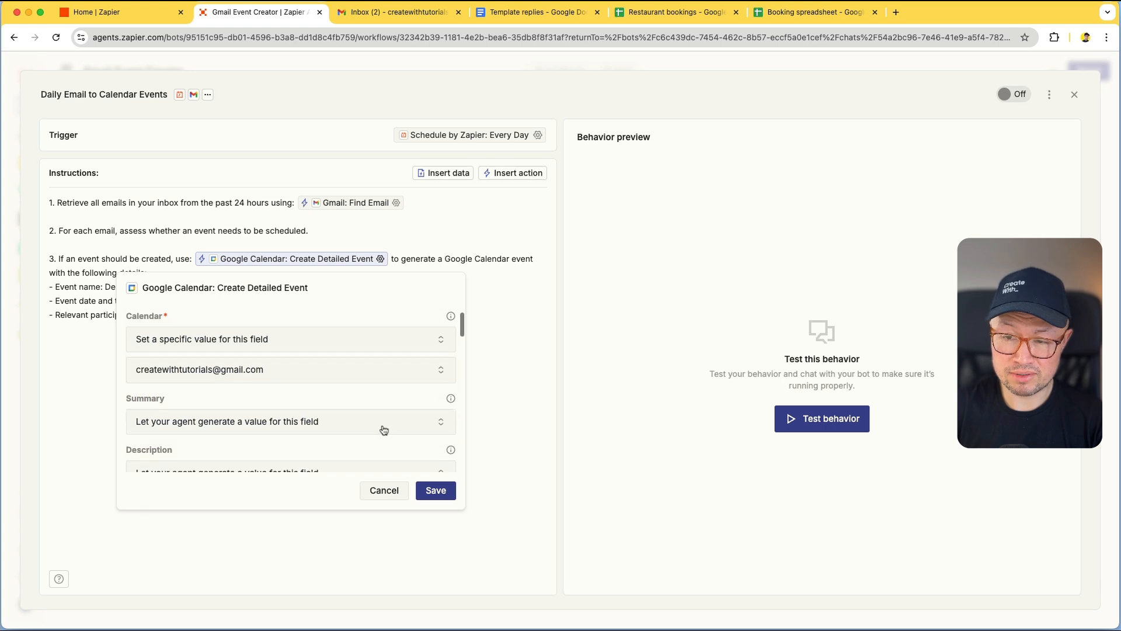
{"action": "left_click", "coordinate": [435, 491]}
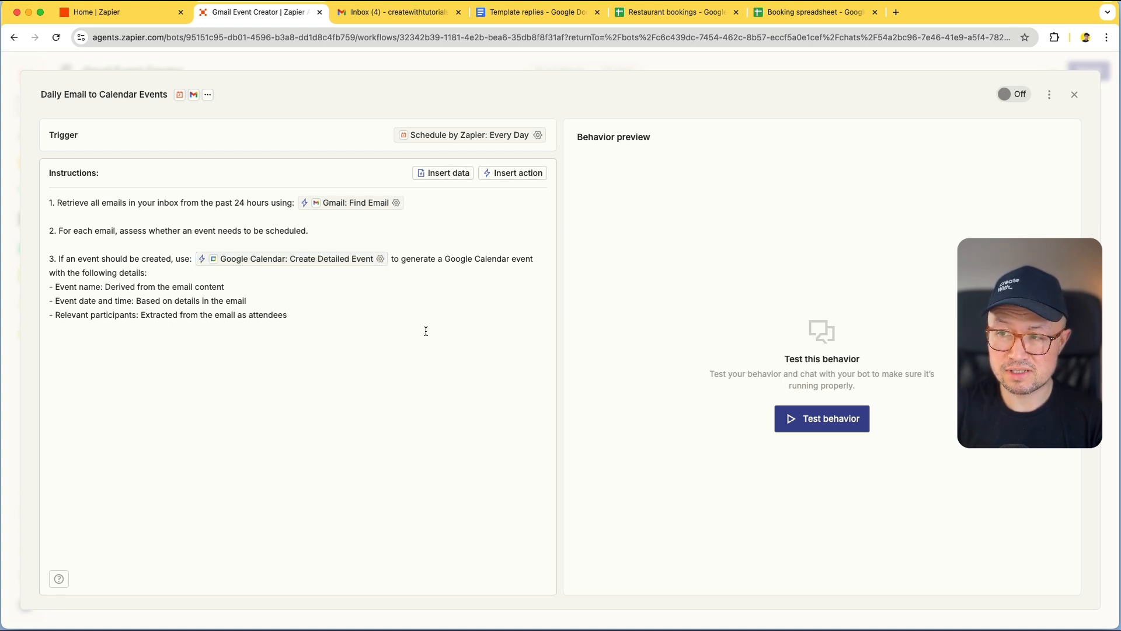
{"action": "left_click", "coordinate": [376, 14]}
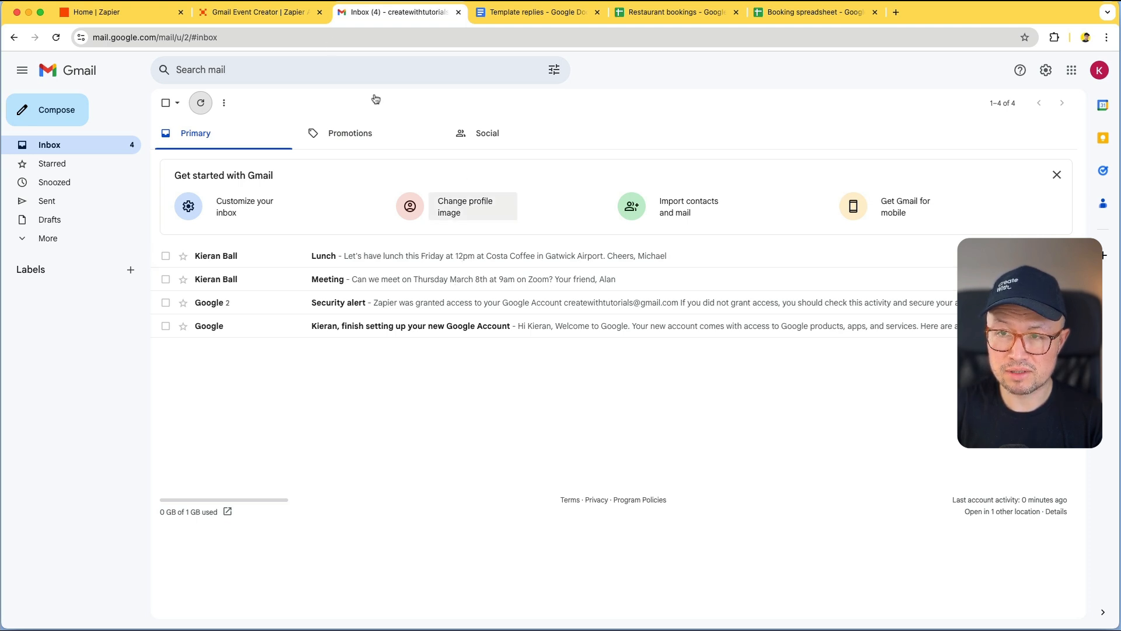
{"action": "left_click", "coordinate": [253, 12]}
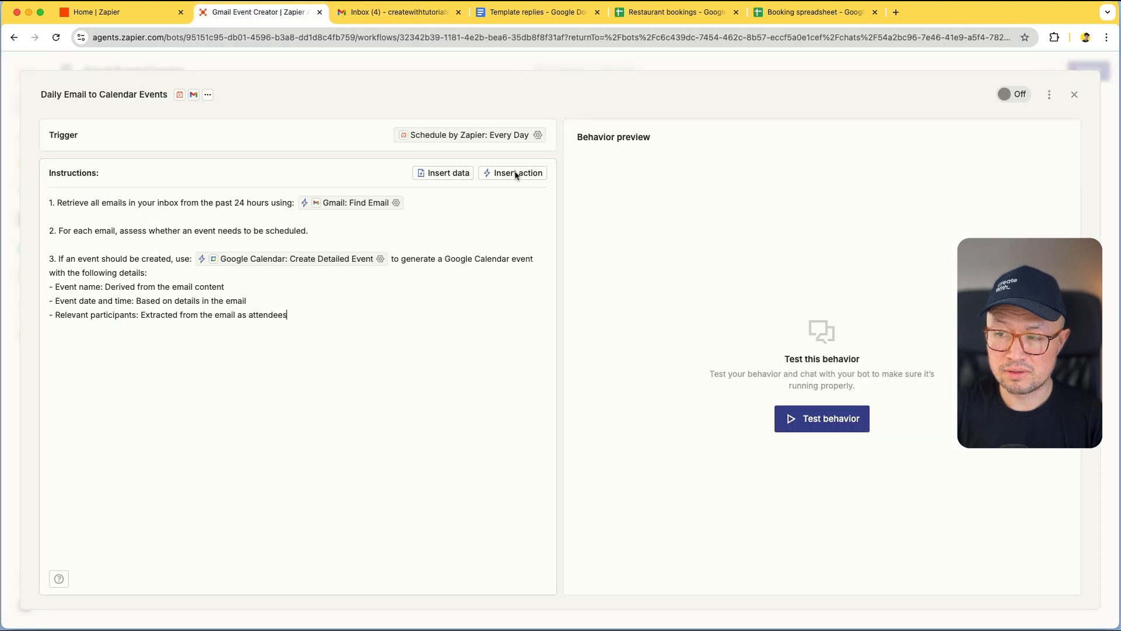
Run a test of the behavior and review the Find Email step's results
{"action": "left_click", "coordinate": [817, 425]}
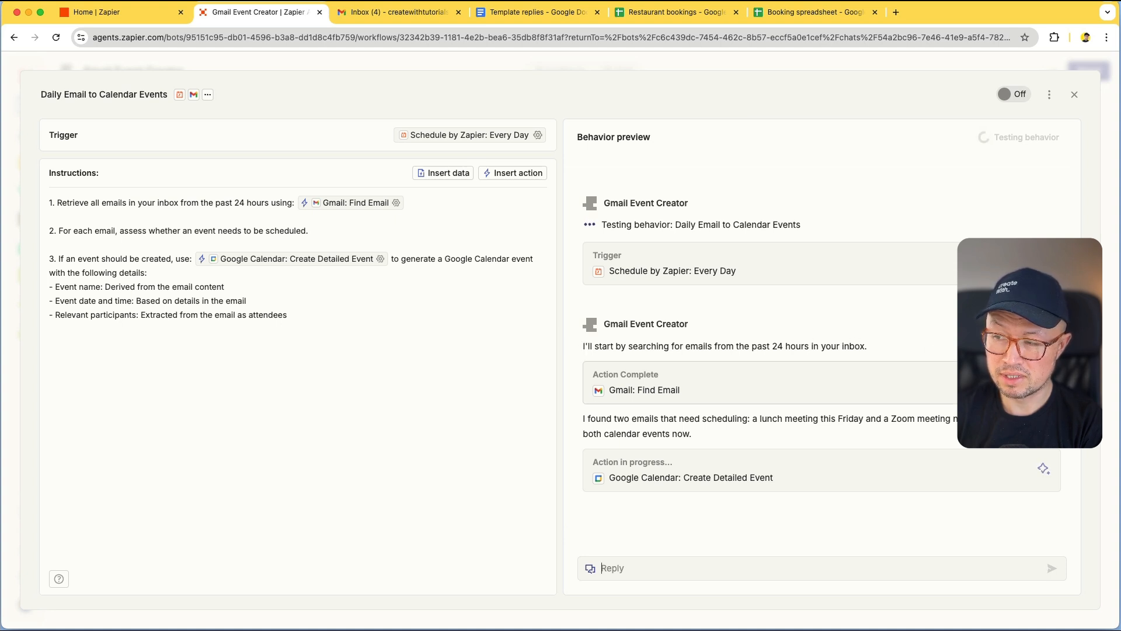
{"action": "left_click", "coordinate": [1044, 330]}
{"action": "scroll", "coordinate": [905, 337], "scroll_direction": "down", "scroll_amount": 10}
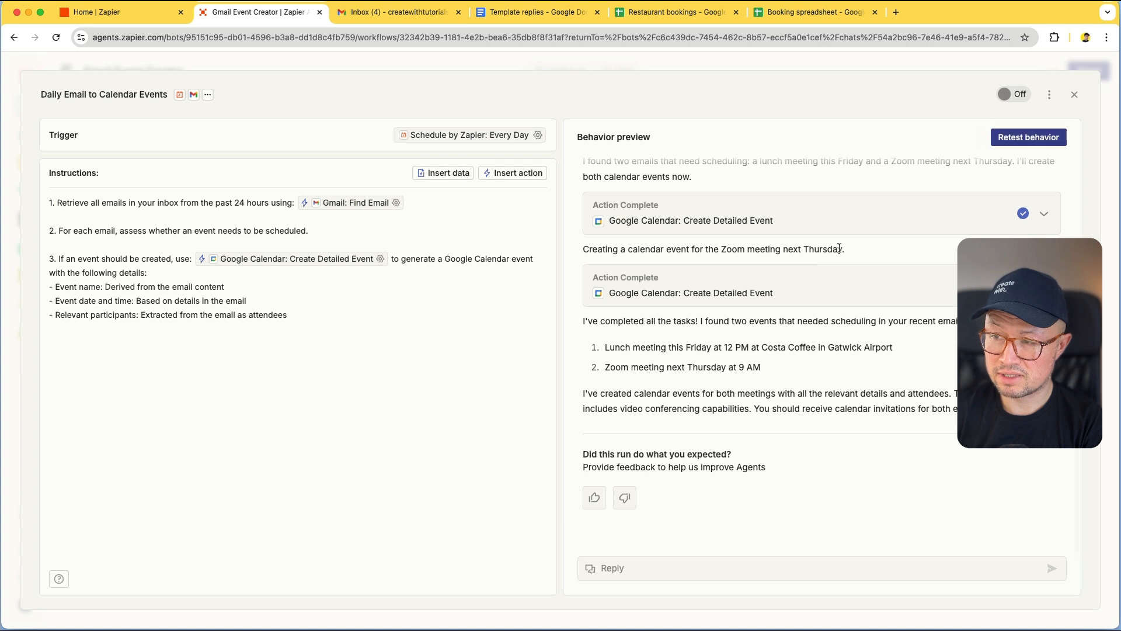
{"action": "scroll", "coordinate": [839, 249], "scroll_direction": "up", "scroll_amount": 4}
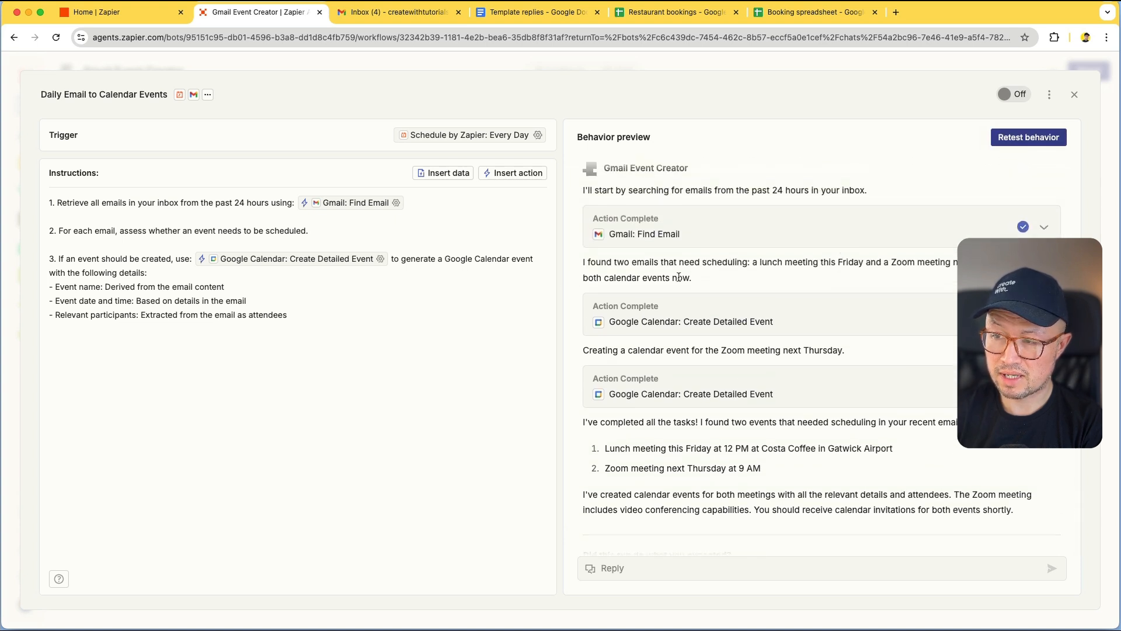
{"action": "scroll", "coordinate": [678, 277], "scroll_direction": "down", "scroll_amount": 1}
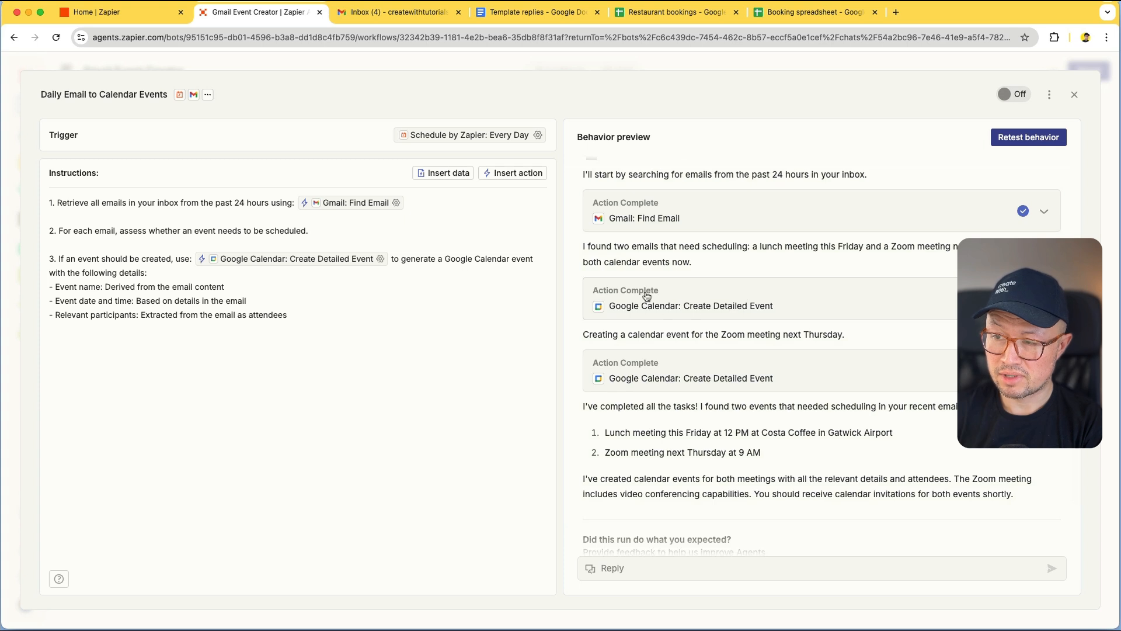
{"action": "scroll", "coordinate": [773, 308], "scroll_direction": "down", "scroll_amount": 1}
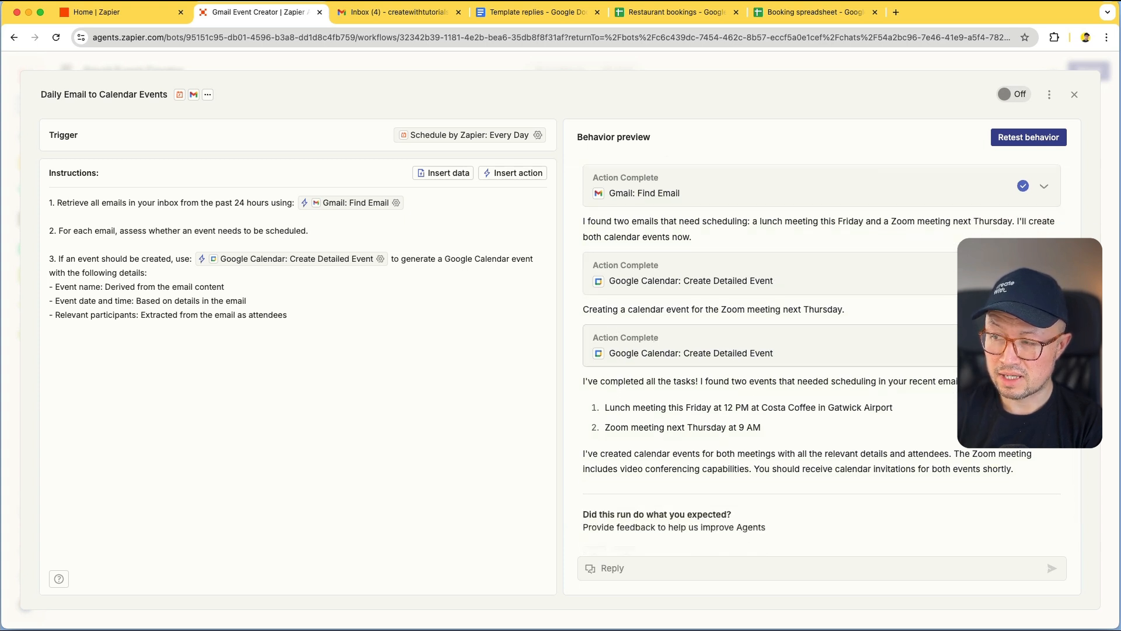
Check the resolved fields of the Lunch calendar event, then collapse its details
{"action": "left_click", "coordinate": [1044, 274]}
{"action": "scroll", "coordinate": [957, 388], "scroll_direction": "down", "scroll_amount": 2}
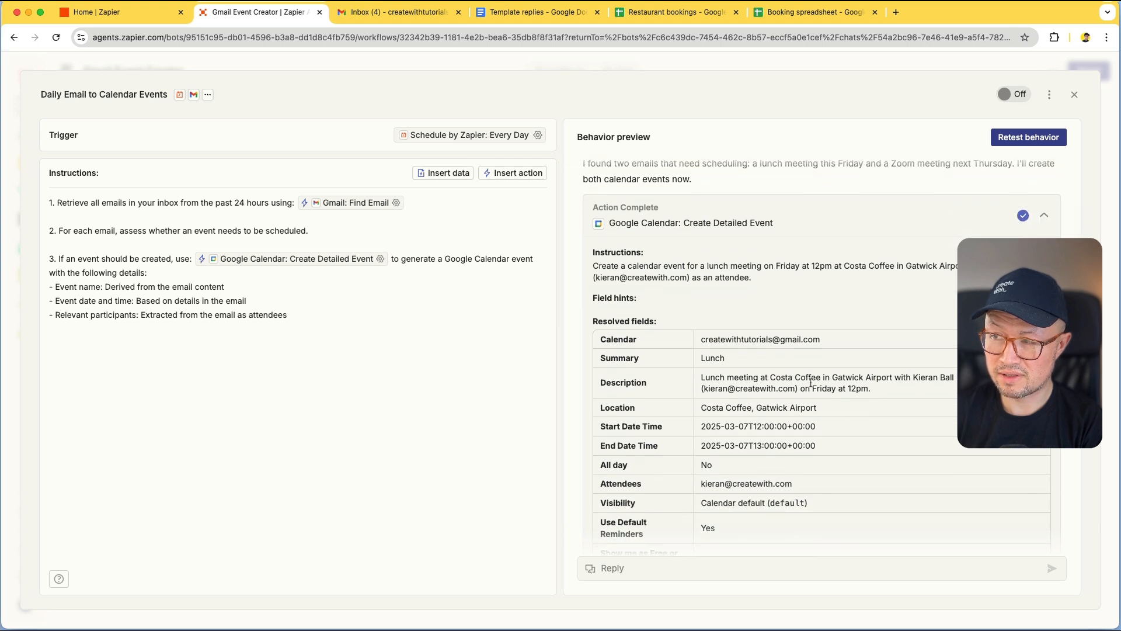
{"action": "left_click", "coordinate": [1044, 215]}
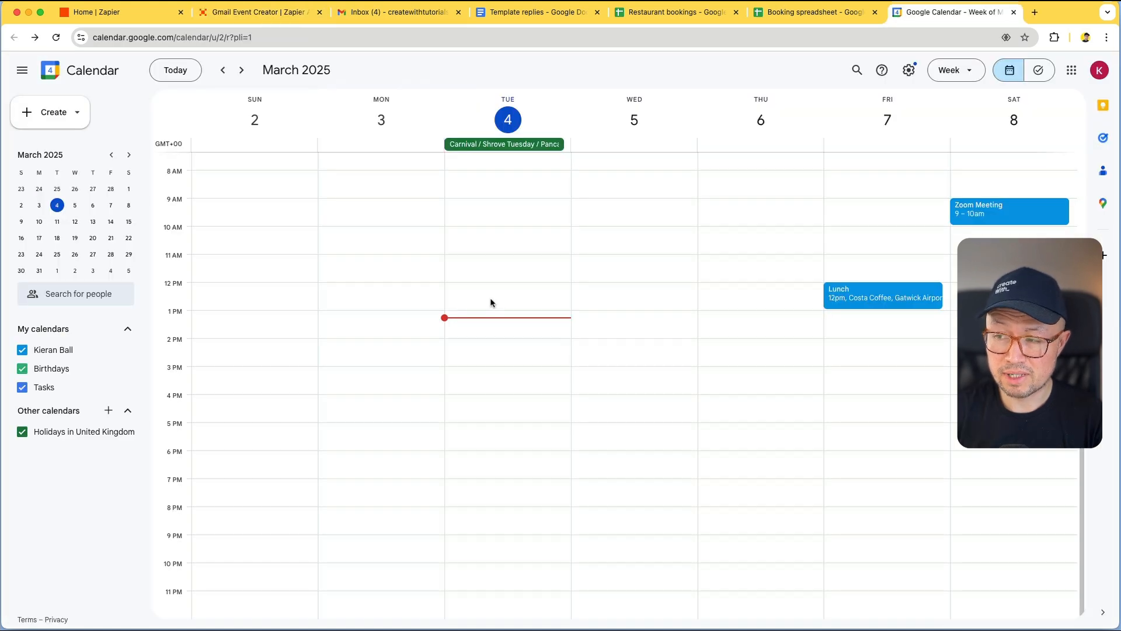
{"action": "double_click", "coordinate": [862, 300]}
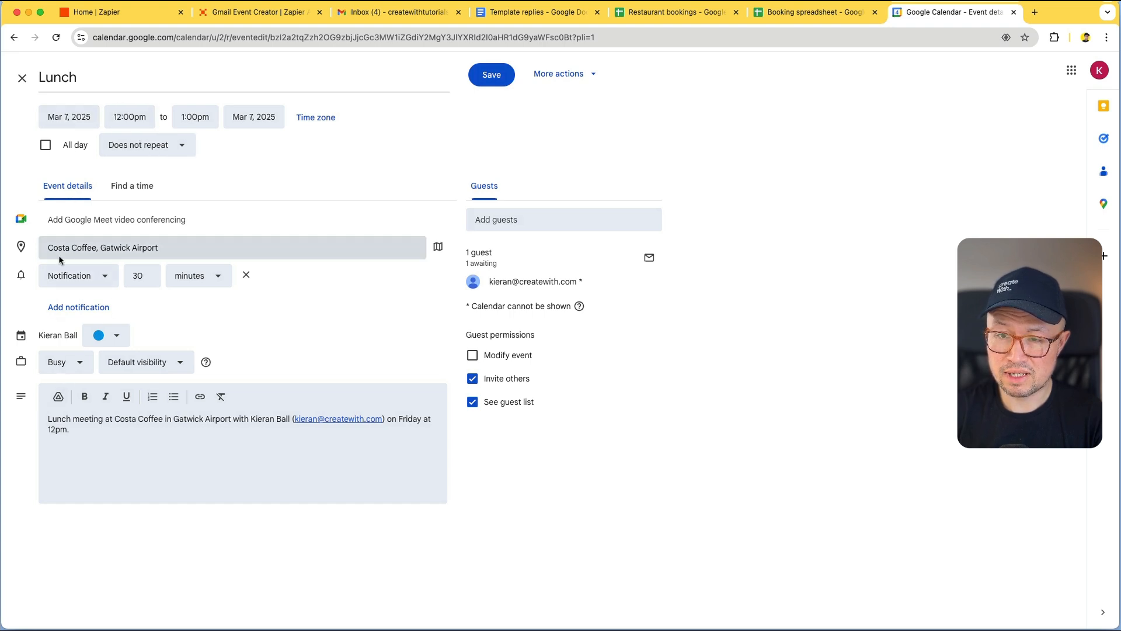
{"action": "left_click", "coordinate": [22, 77]}
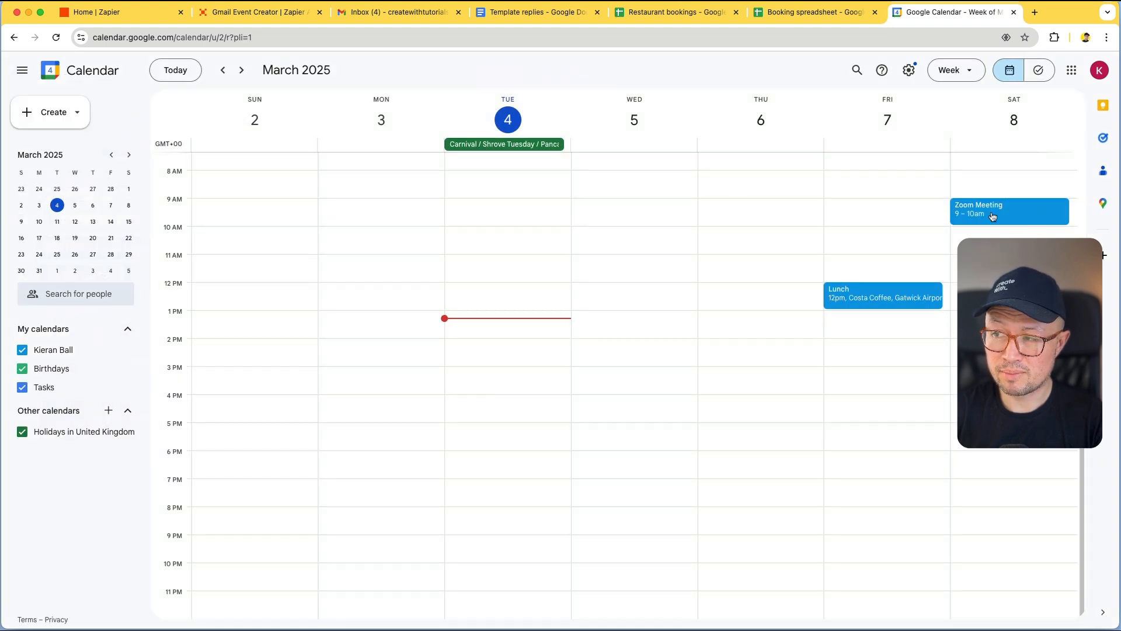
{"action": "left_click", "coordinate": [992, 214]}
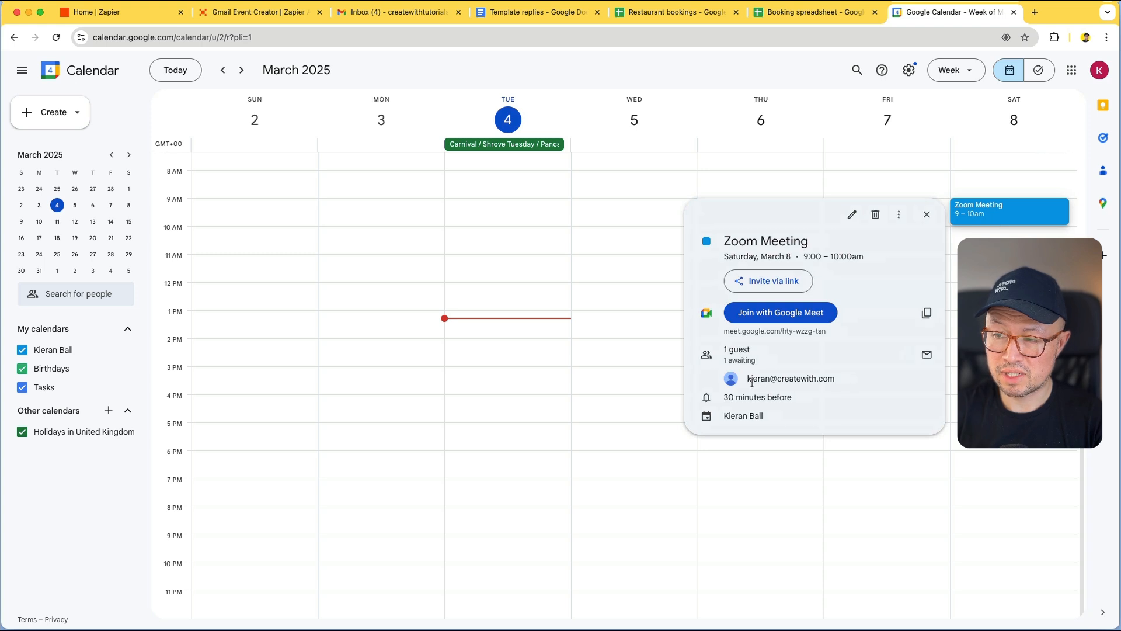
{"action": "mouse_move", "coordinate": [771, 380]}
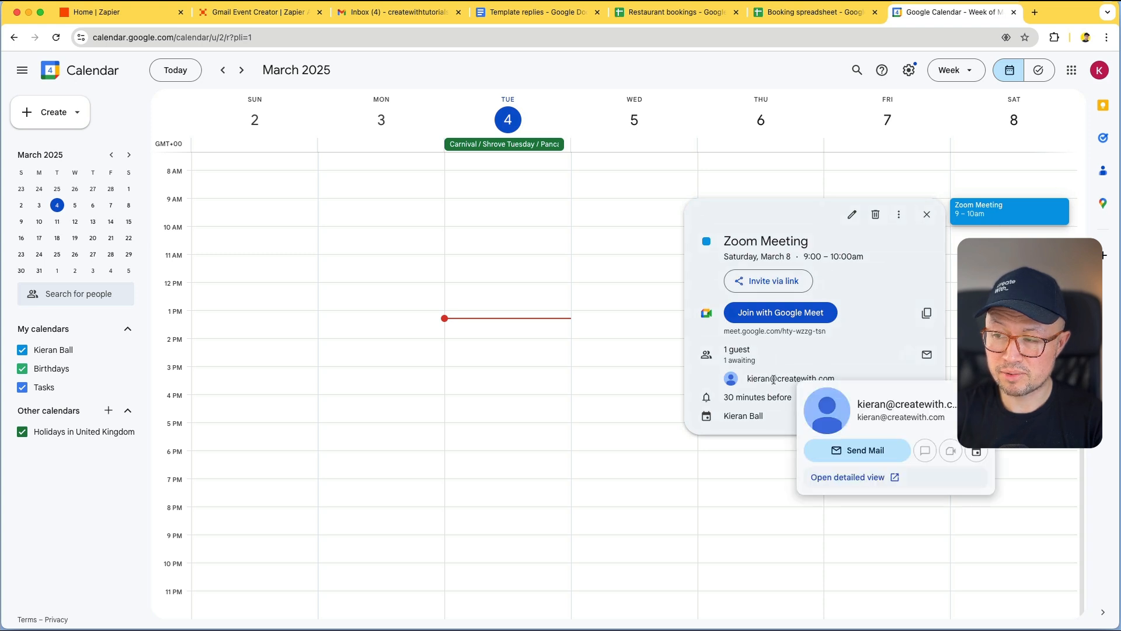
{"action": "left_click", "coordinate": [654, 352]}
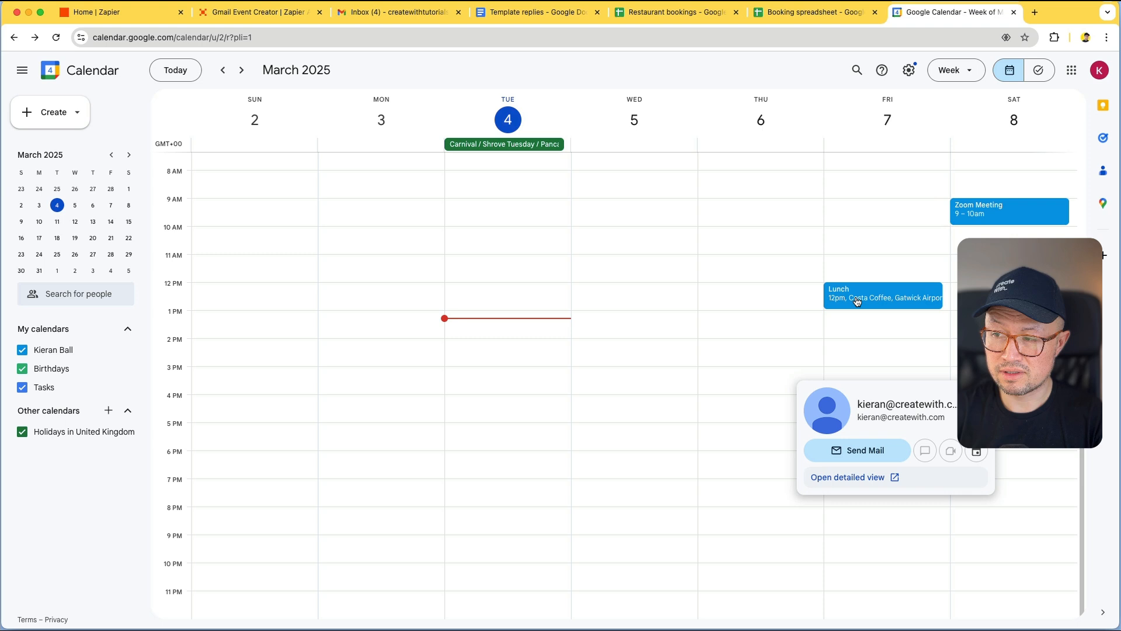
{"action": "left_click", "coordinate": [857, 301]}
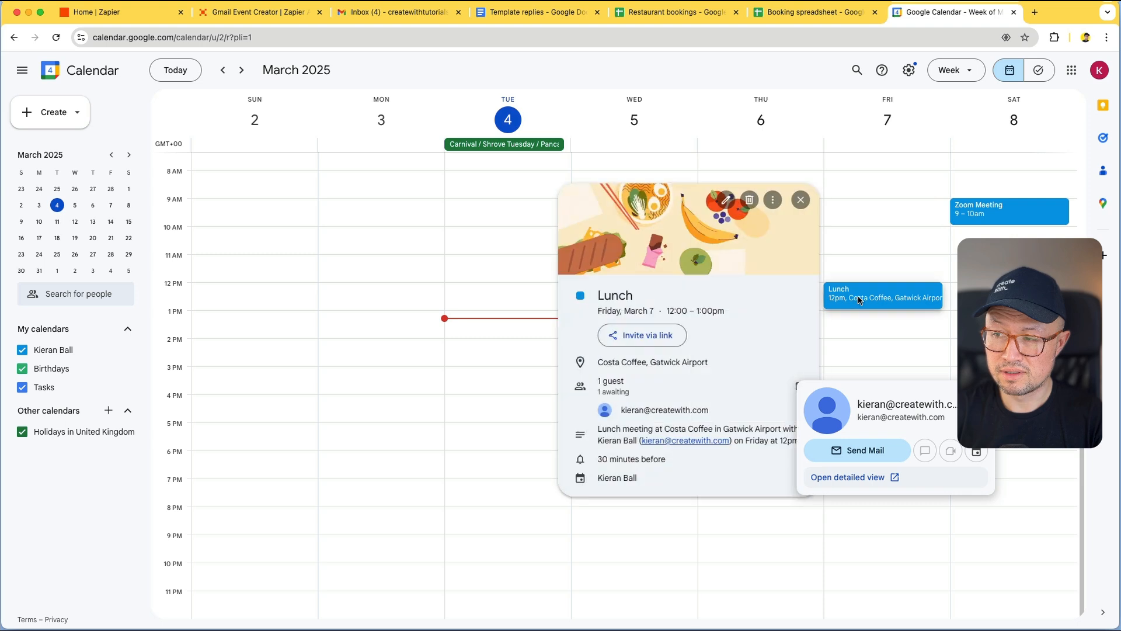
{"action": "left_click", "coordinate": [878, 219]}
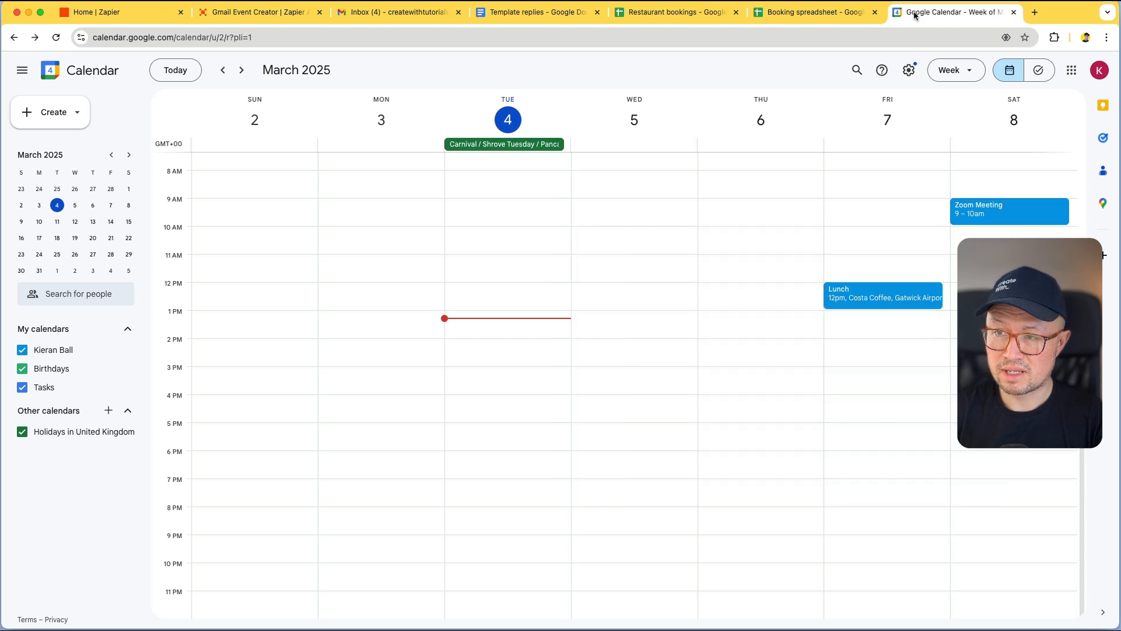
{"action": "left_click", "coordinate": [403, 9]}
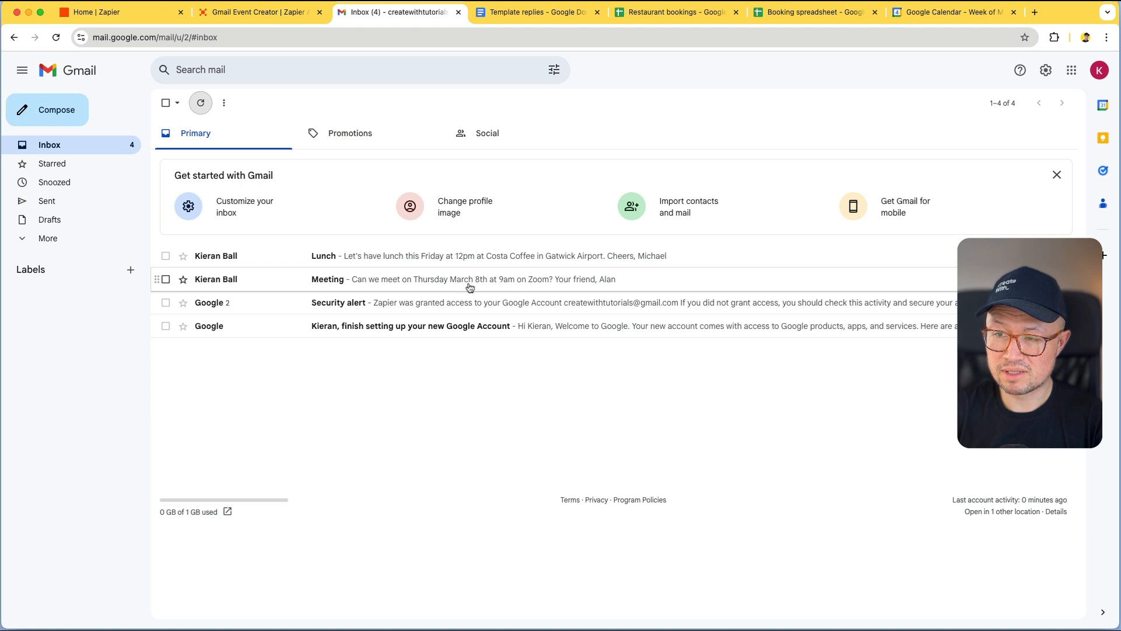
{"action": "left_click", "coordinate": [929, 14]}
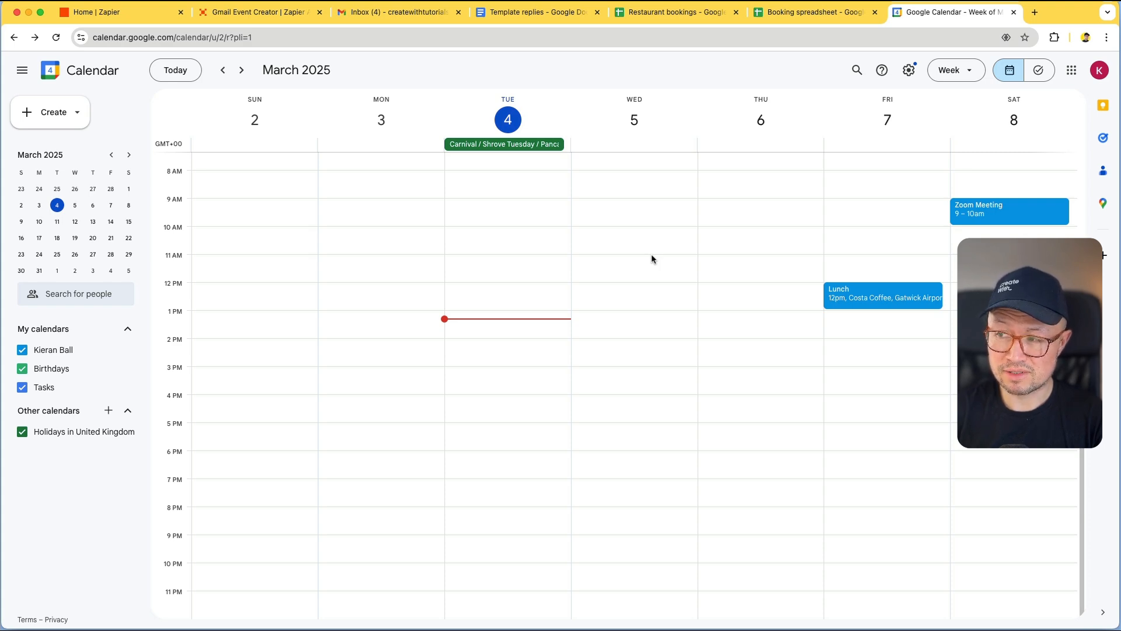
Switch the Daily Email to Calendar Events behavior from Off to On and close the editor
{"action": "left_click", "coordinate": [260, 12]}
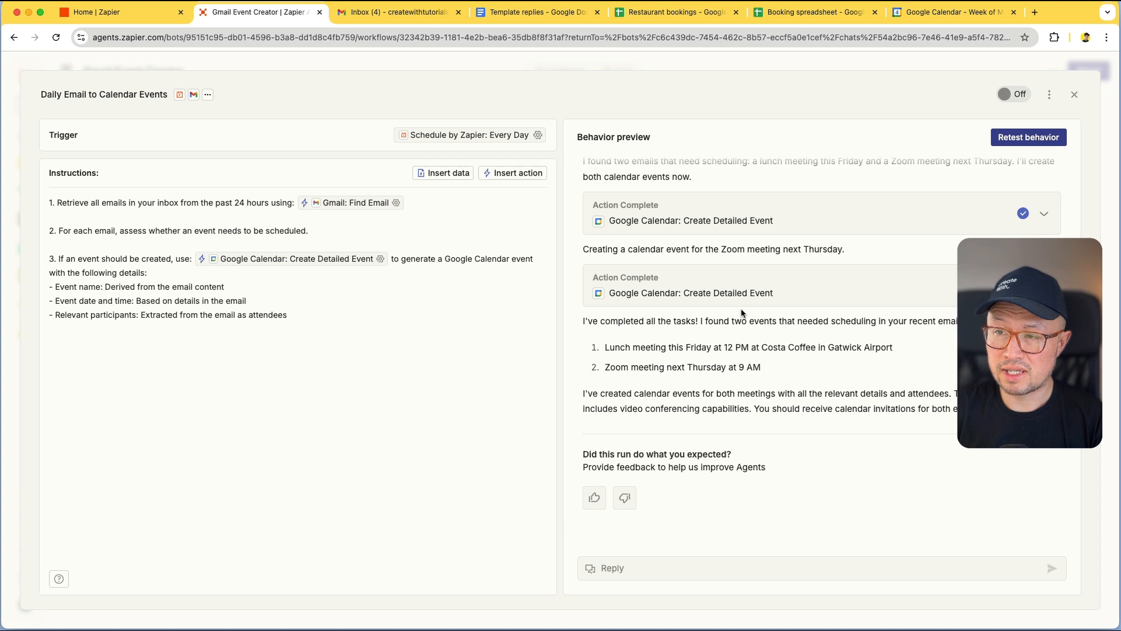
{"action": "left_click", "coordinate": [1006, 102]}
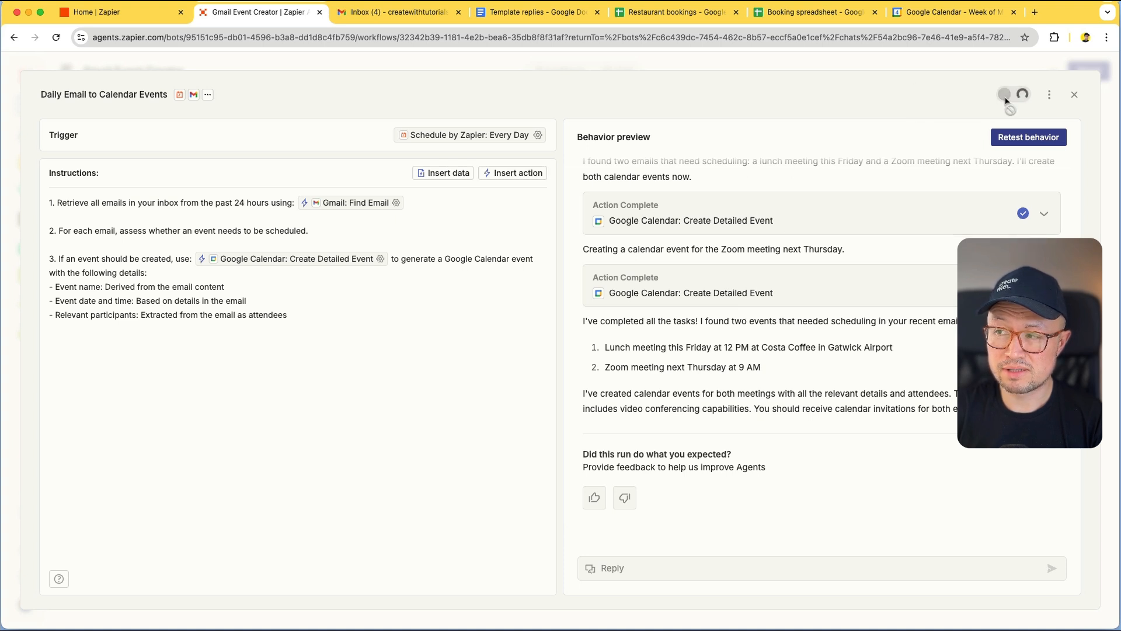
{"action": "left_click", "coordinate": [1074, 95]}
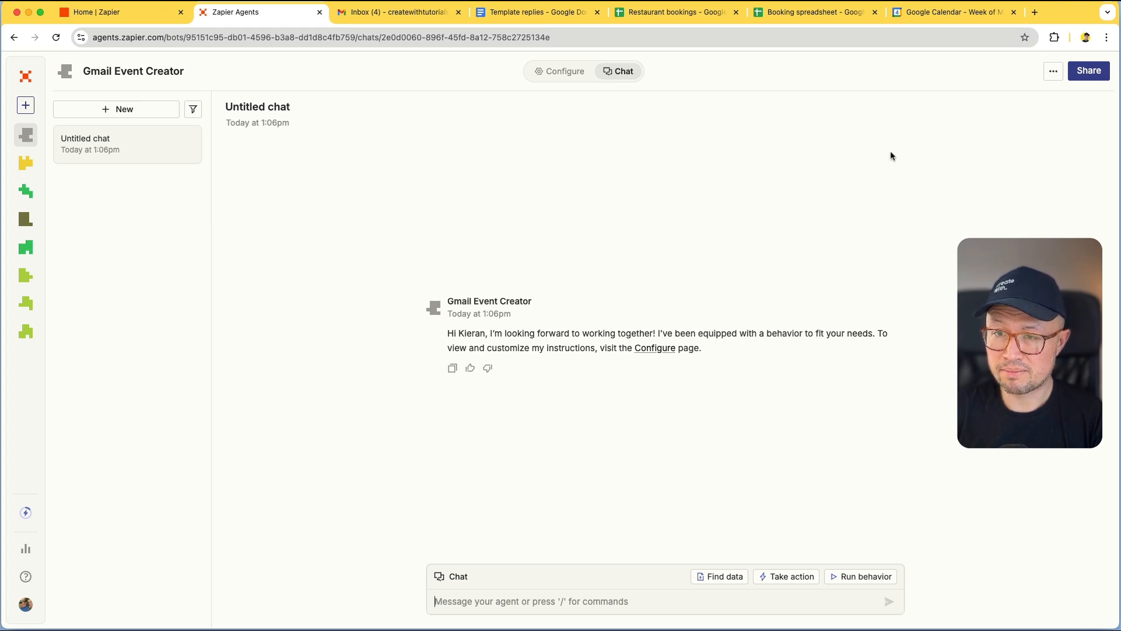
Create a new agent from scratch named 'Restaurant booking agent'
{"action": "left_click", "coordinate": [47, 110]}
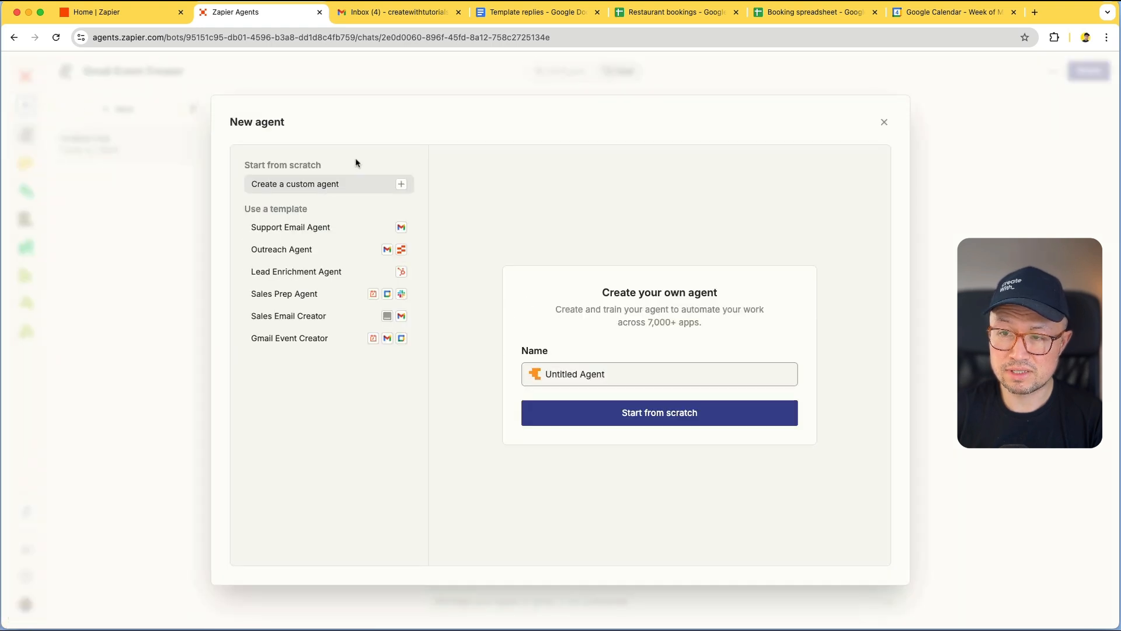
{"action": "triple_click", "coordinate": [598, 372]}
{"action": "type", "text": "Restaraunt"}
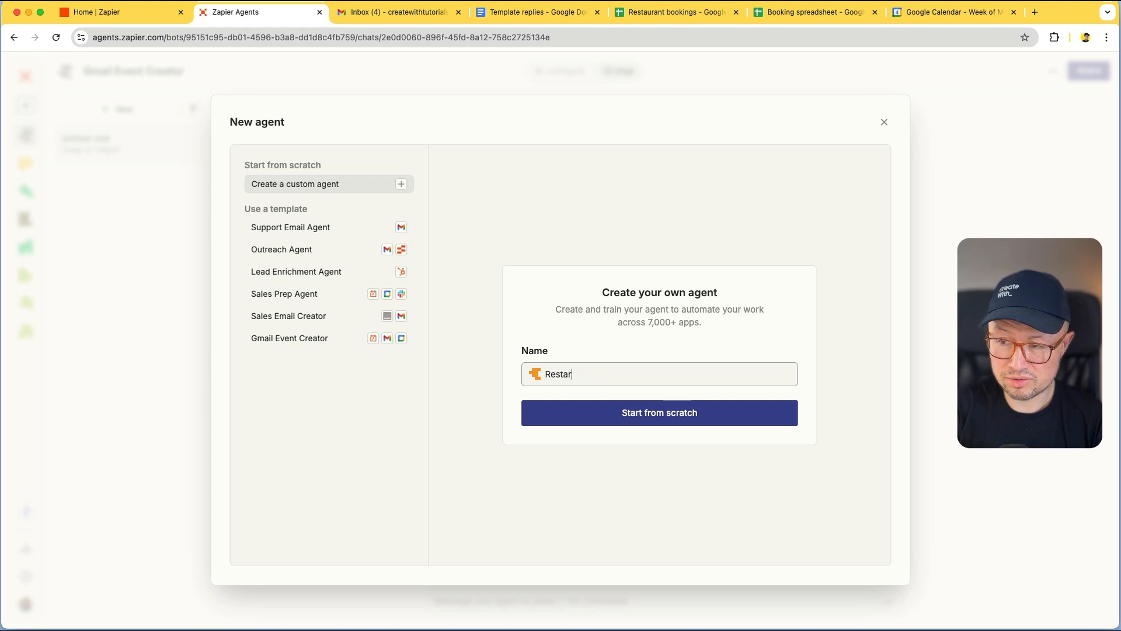
{"action": "key", "text": "BackSpace"}
{"action": "key", "text": "BackSpace"}
{"action": "key", "text": "BackSpace"}
{"action": "key", "text": "BackSpace"}
{"action": "key", "text": "BackSpace"}
{"action": "type", "text": "urant "}
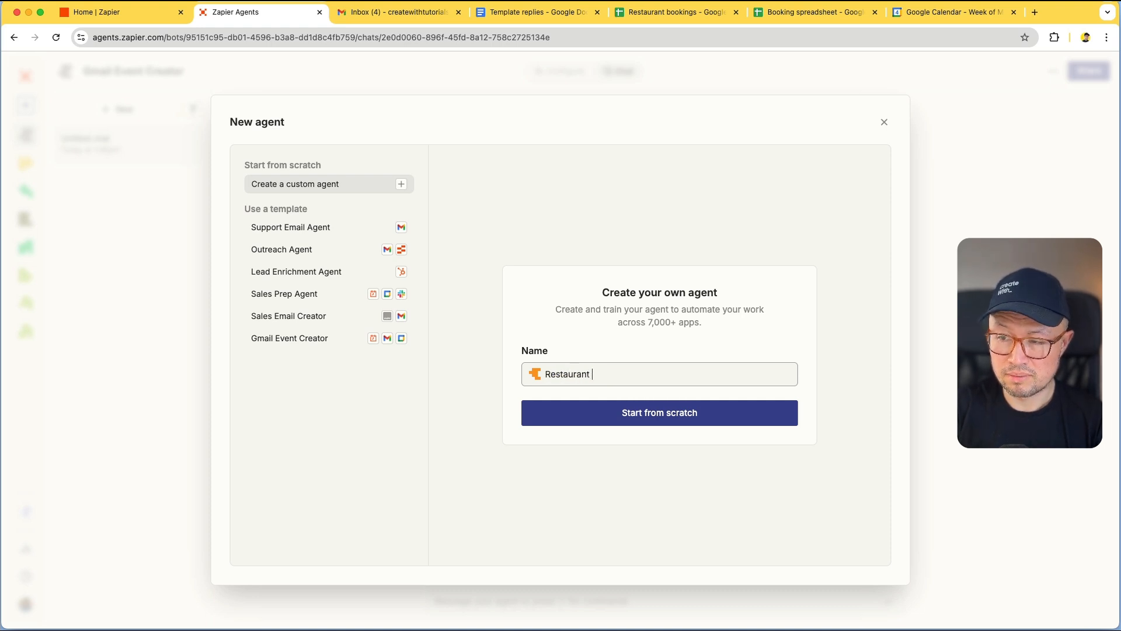
{"action": "type", "text": "booking agent"}
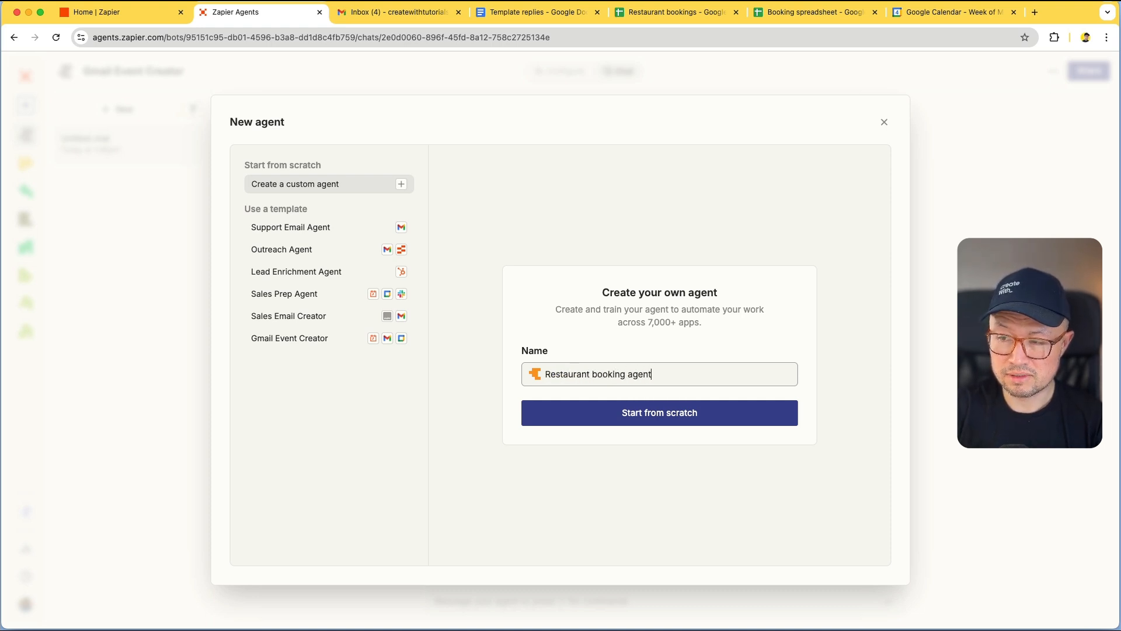
{"action": "left_click", "coordinate": [695, 416]}
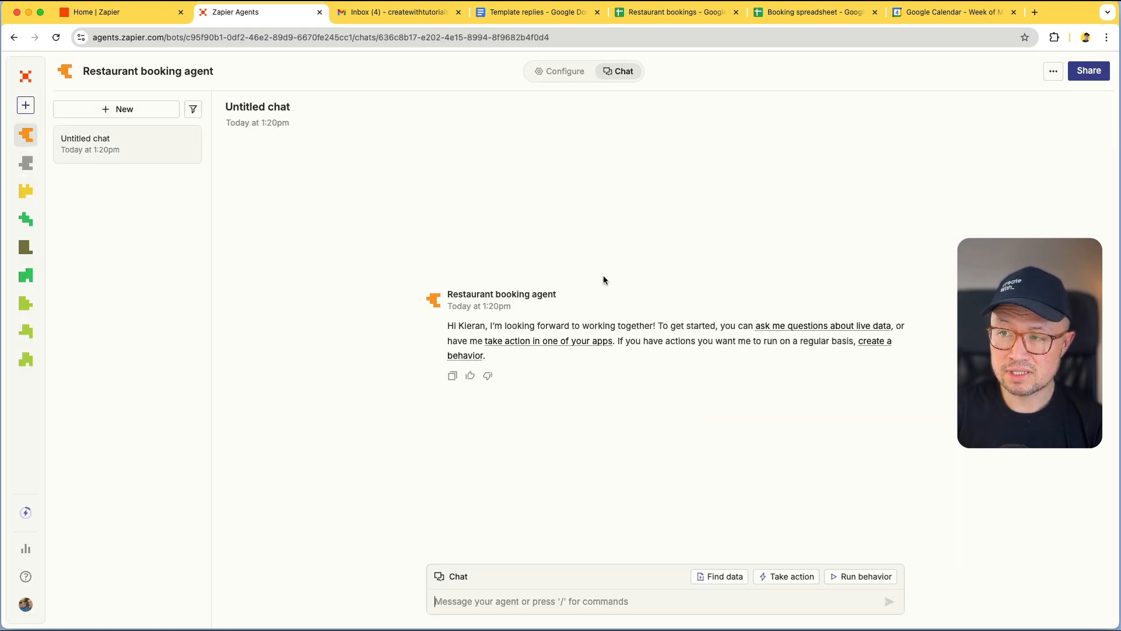
Look over the Restaurant bookings sheet, then move to the Template replies document
{"action": "left_click", "coordinate": [657, 15]}
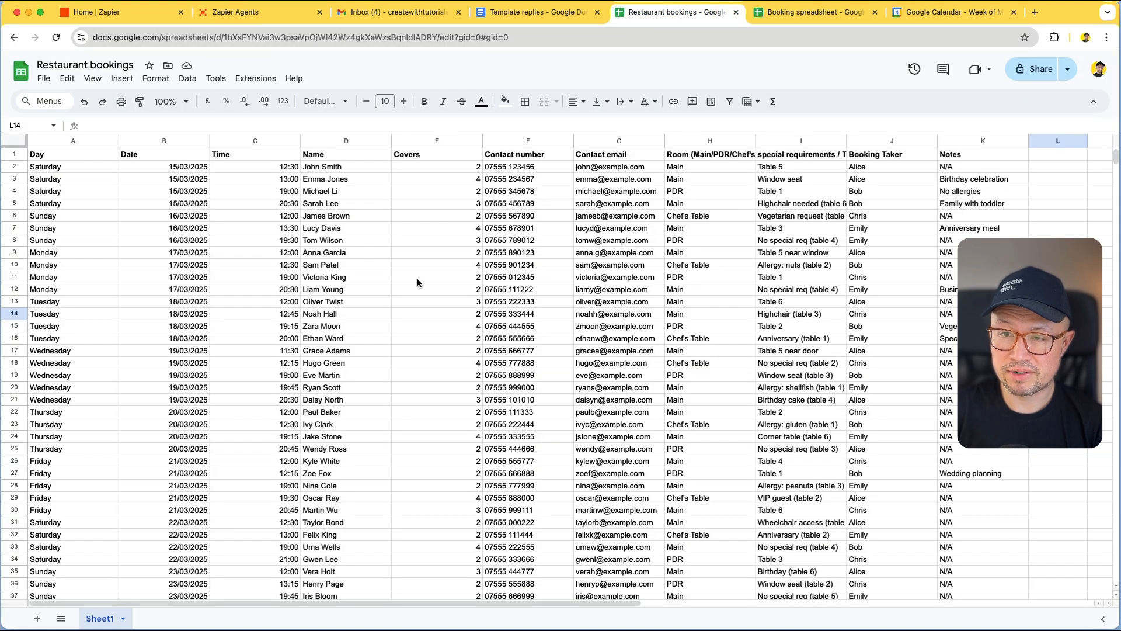
{"action": "scroll", "coordinate": [417, 278], "scroll_direction": "down", "scroll_amount": 1}
{"action": "scroll", "coordinate": [417, 278], "scroll_direction": "up", "scroll_amount": 1}
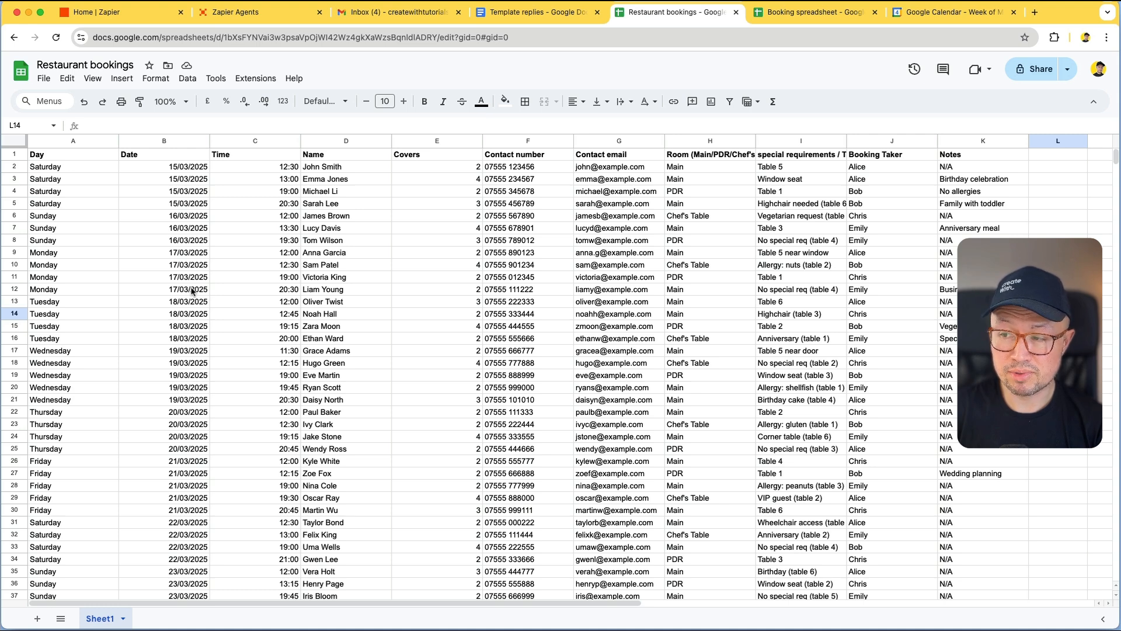
{"action": "key", "text": "ctrl+shift+Tab"}
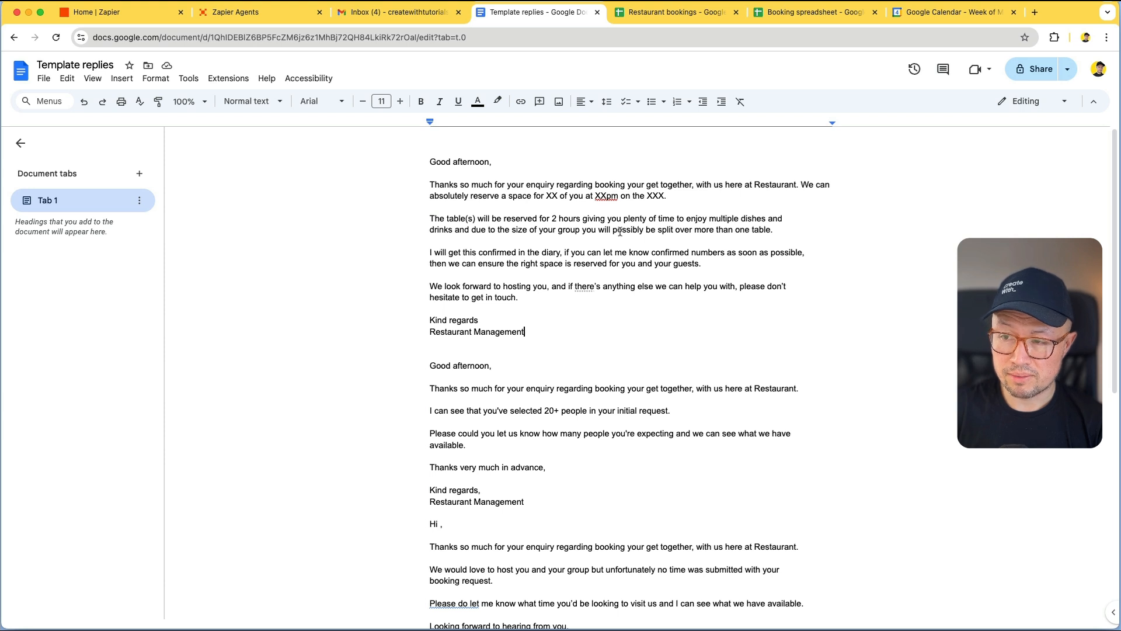
Scroll through the booking-enquiry email templates in Template replies
{"action": "scroll", "coordinate": [616, 308], "scroll_direction": "down", "scroll_amount": 1}
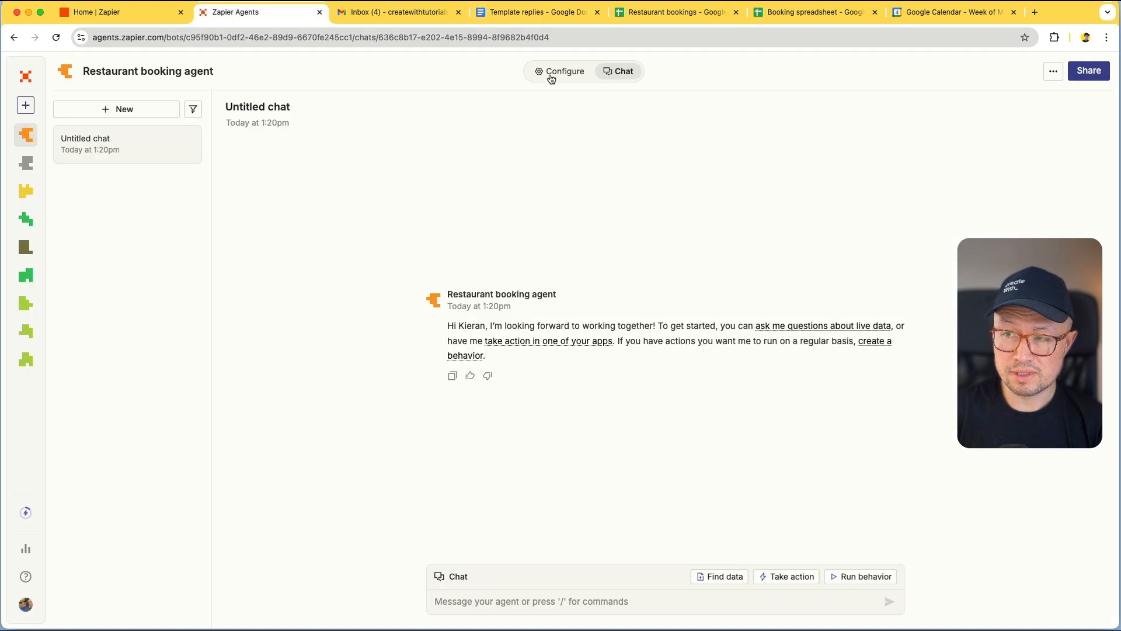
Add the Restaurant bookings Google Sheet as the agent's data source
{"action": "left_click", "coordinate": [550, 77]}
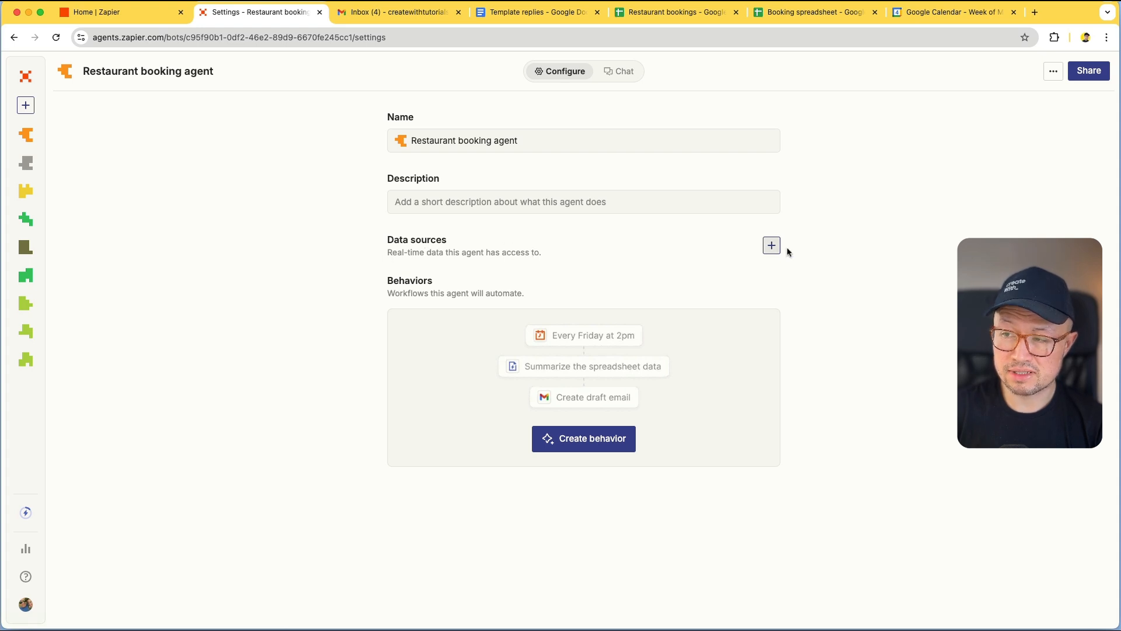
{"action": "left_click", "coordinate": [766, 246]}
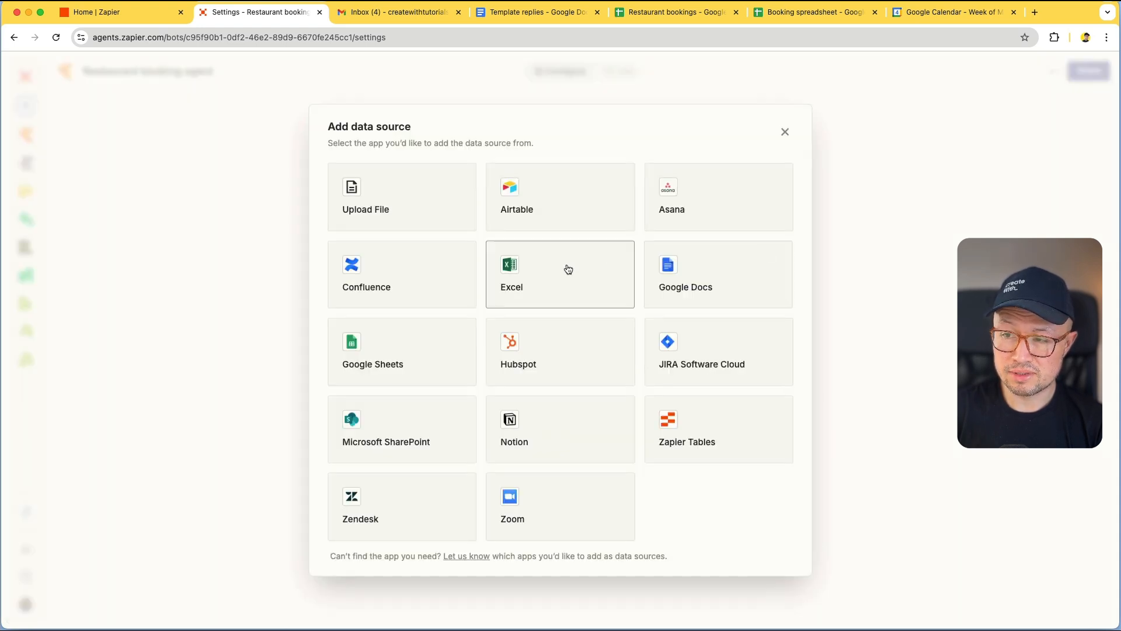
{"action": "left_click", "coordinate": [420, 342]}
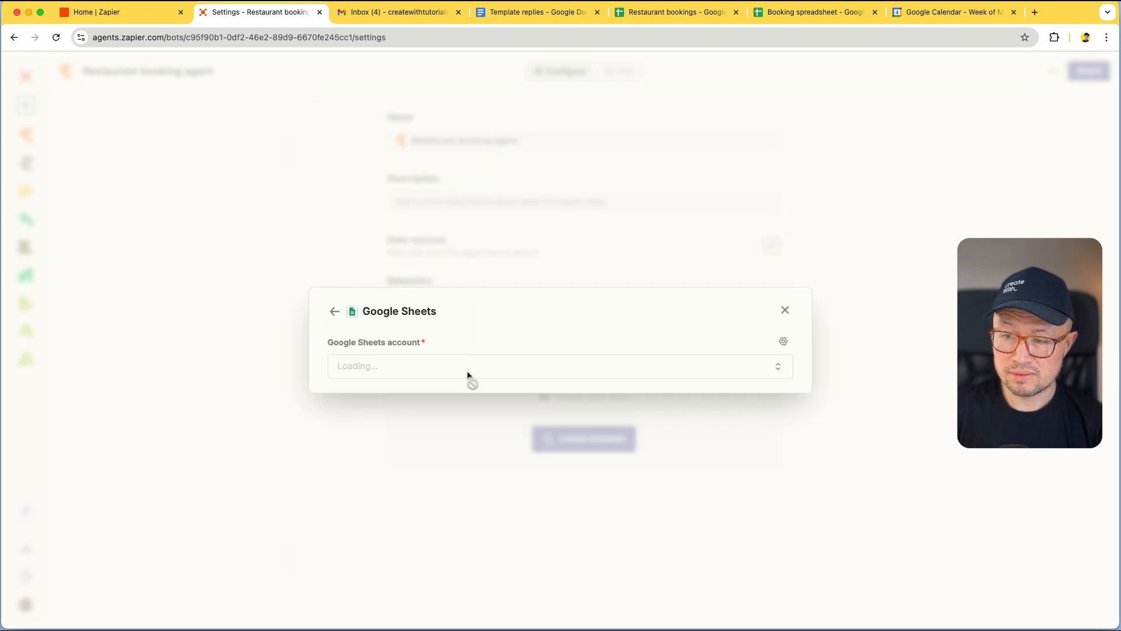
{"action": "left_click", "coordinate": [495, 328]}
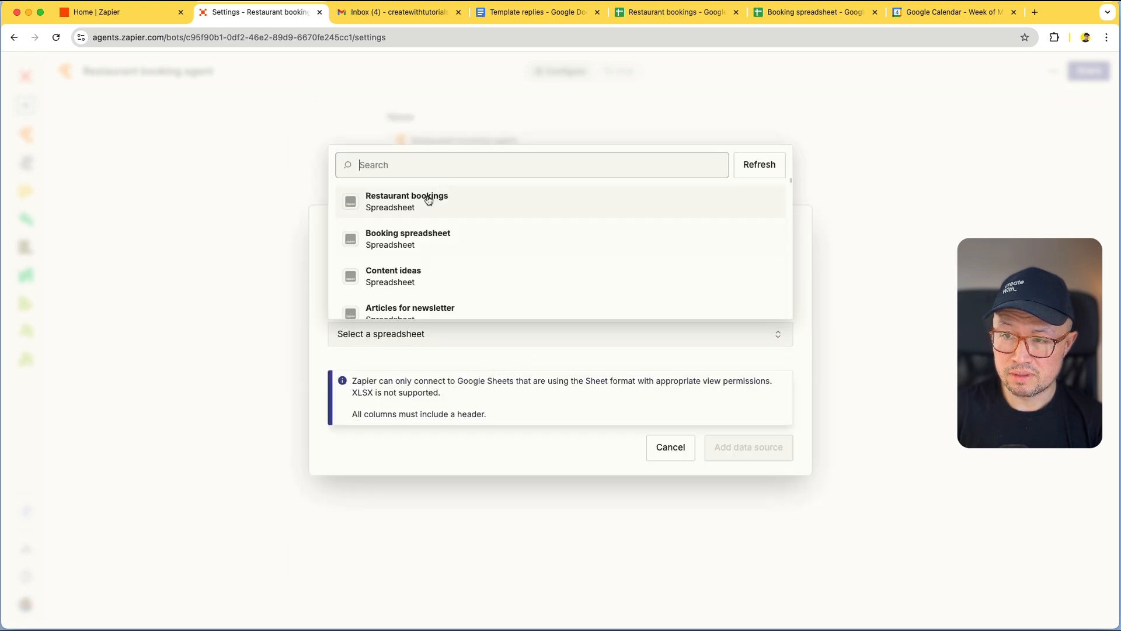
{"action": "left_click", "coordinate": [425, 200]}
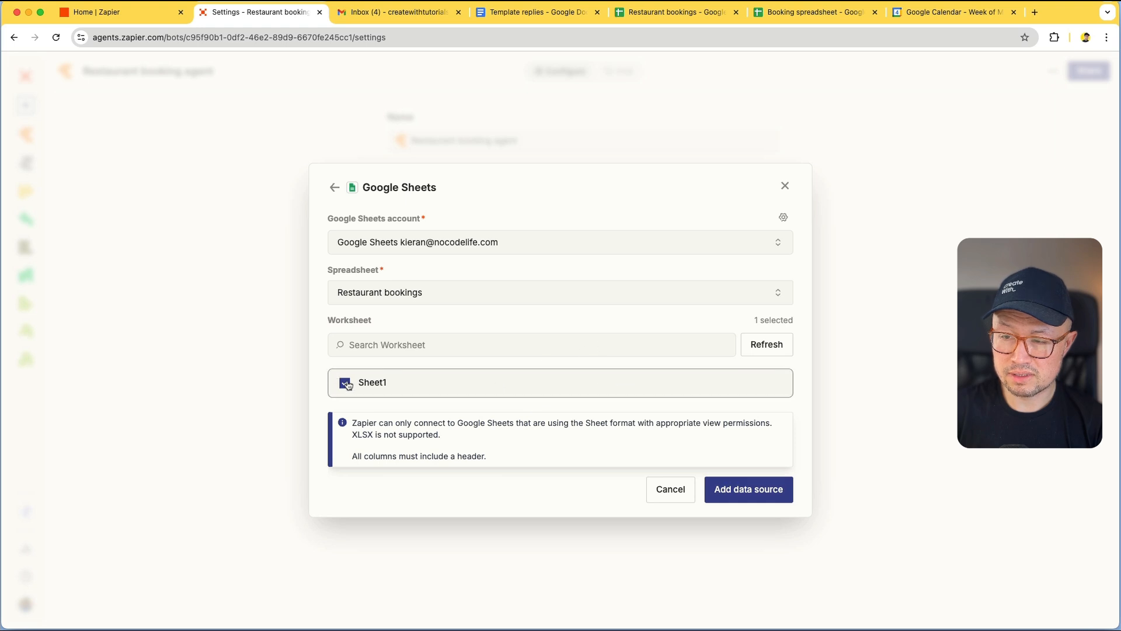
{"action": "left_click", "coordinate": [753, 492]}
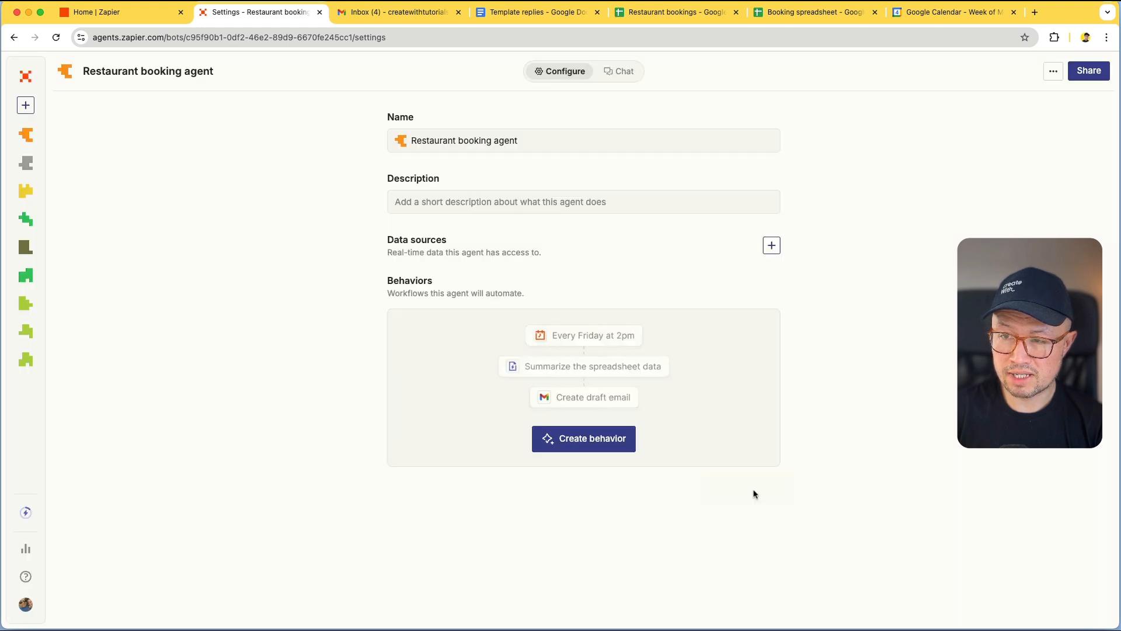
Add the Template replies Google Doc as a second data source and create a new behavior
{"action": "left_click", "coordinate": [771, 246]}
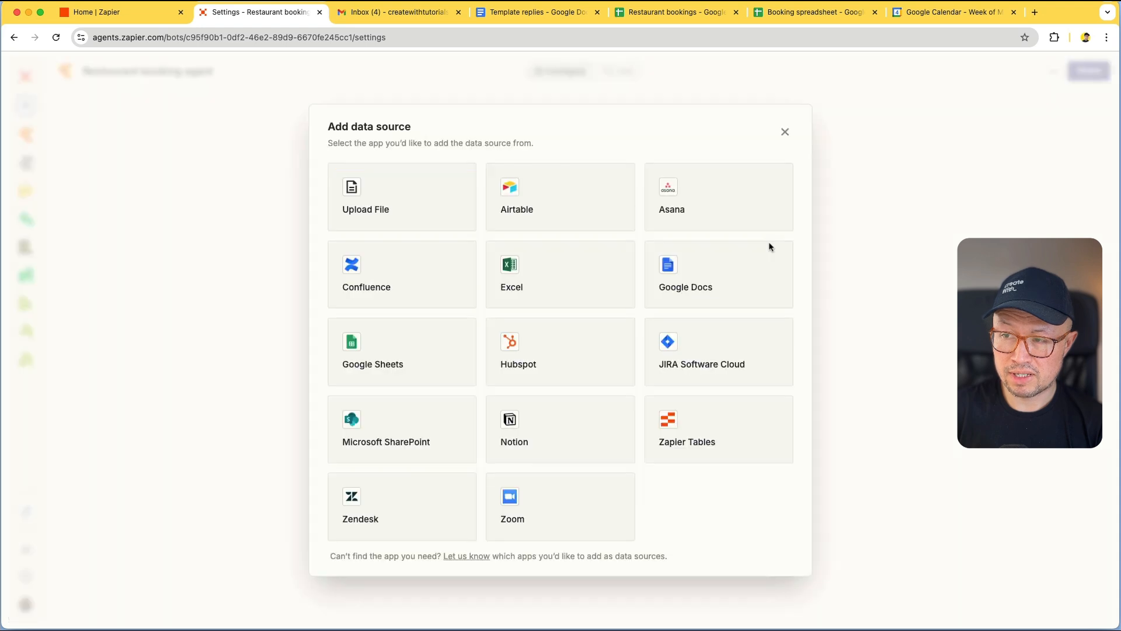
{"action": "left_click", "coordinate": [706, 272]}
{"action": "left_click", "coordinate": [596, 369]}
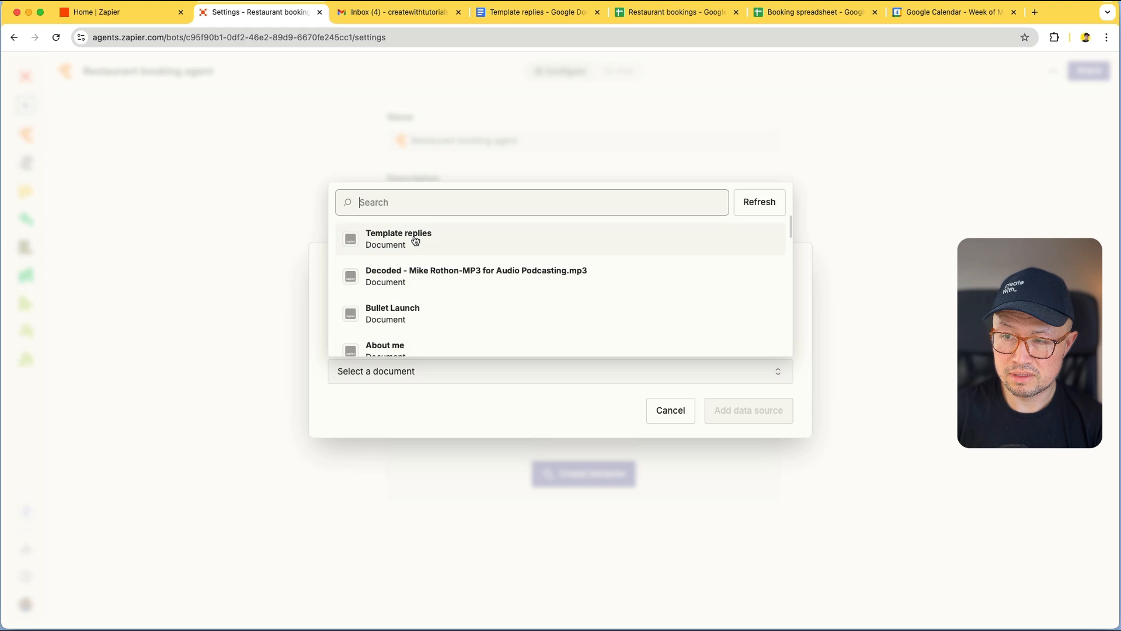
{"action": "left_click", "coordinate": [414, 239]}
{"action": "left_click", "coordinate": [739, 411]}
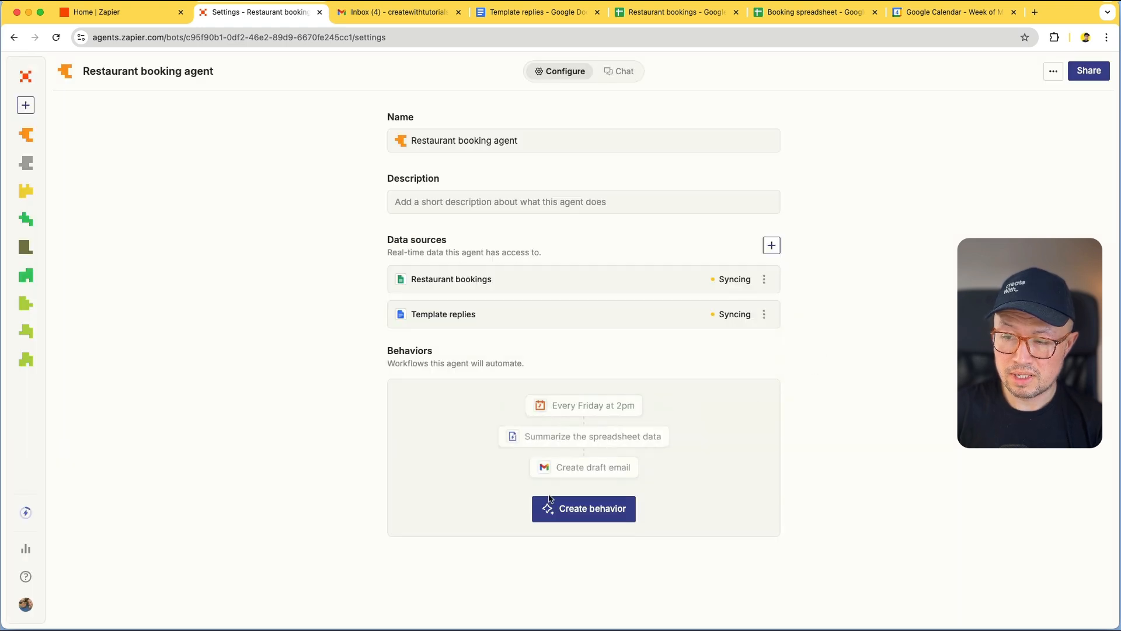
{"action": "left_click", "coordinate": [574, 515]}
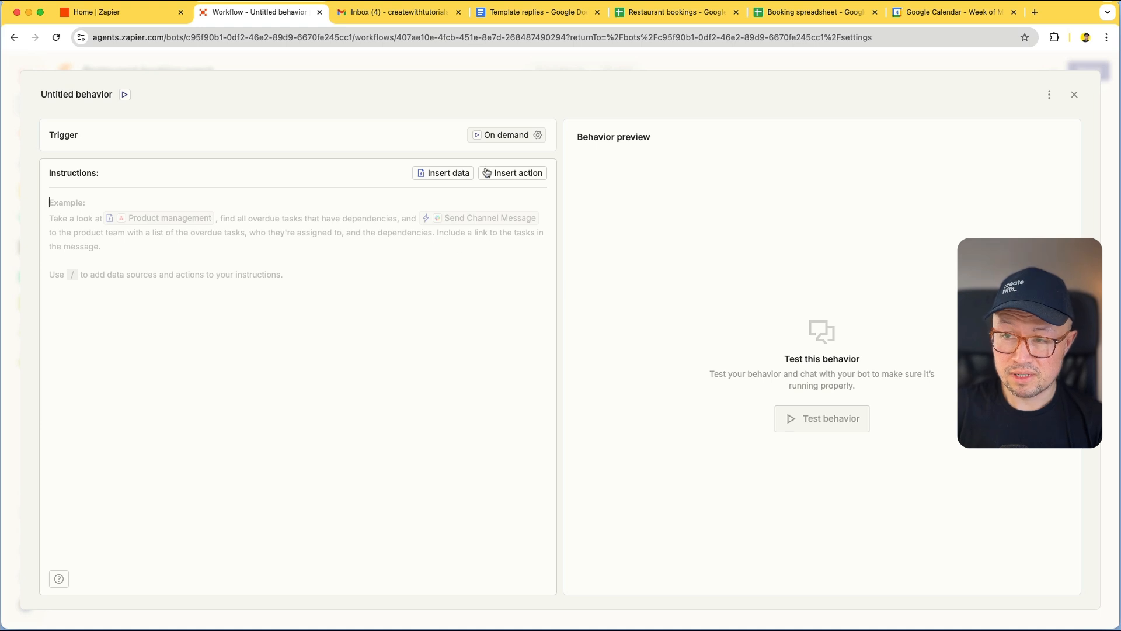
Trigger the behavior on Gmail New Email and paste in the booking-and-reply instructions
{"action": "left_click", "coordinate": [495, 137]}
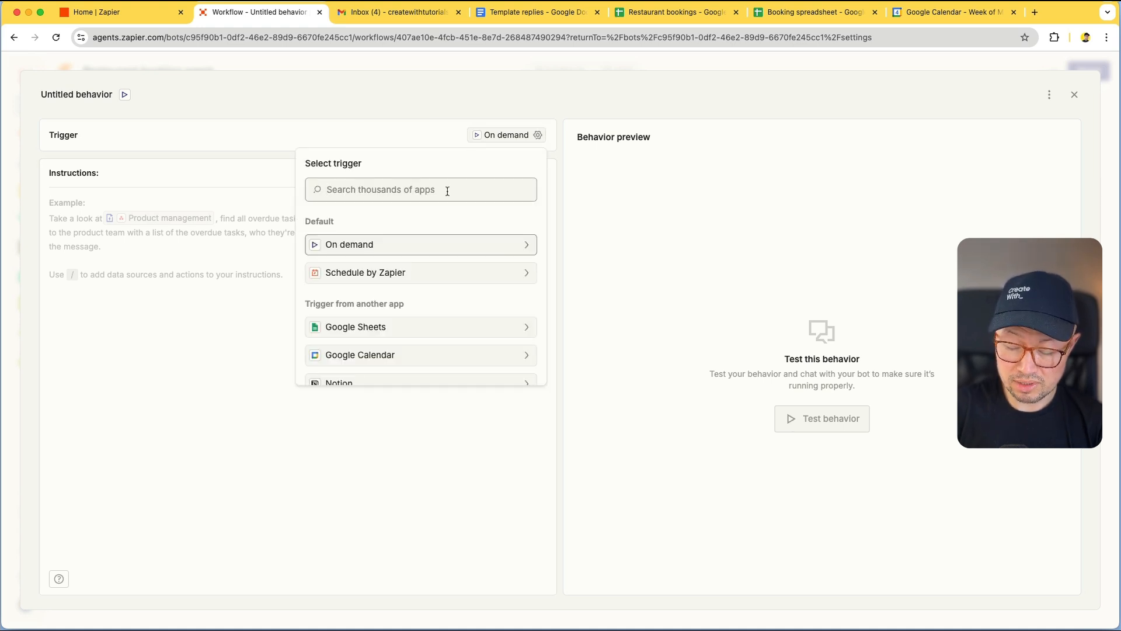
{"action": "type", "text": "gmail"}
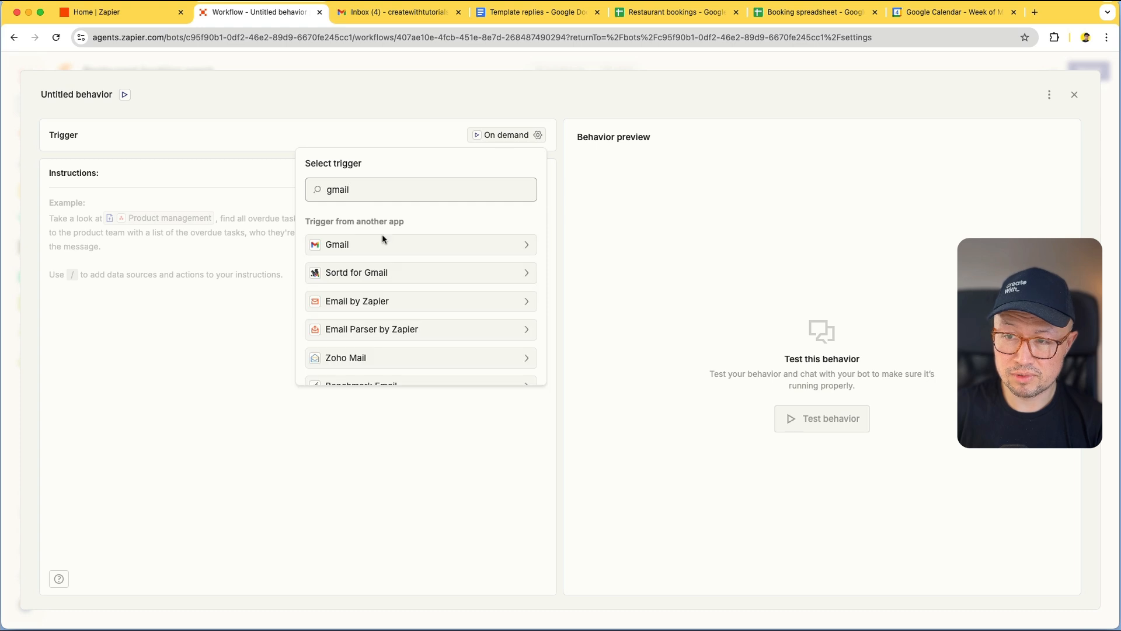
{"action": "left_click", "coordinate": [379, 245]}
{"action": "scroll", "coordinate": [420, 220], "scroll_direction": "down", "scroll_amount": 1}
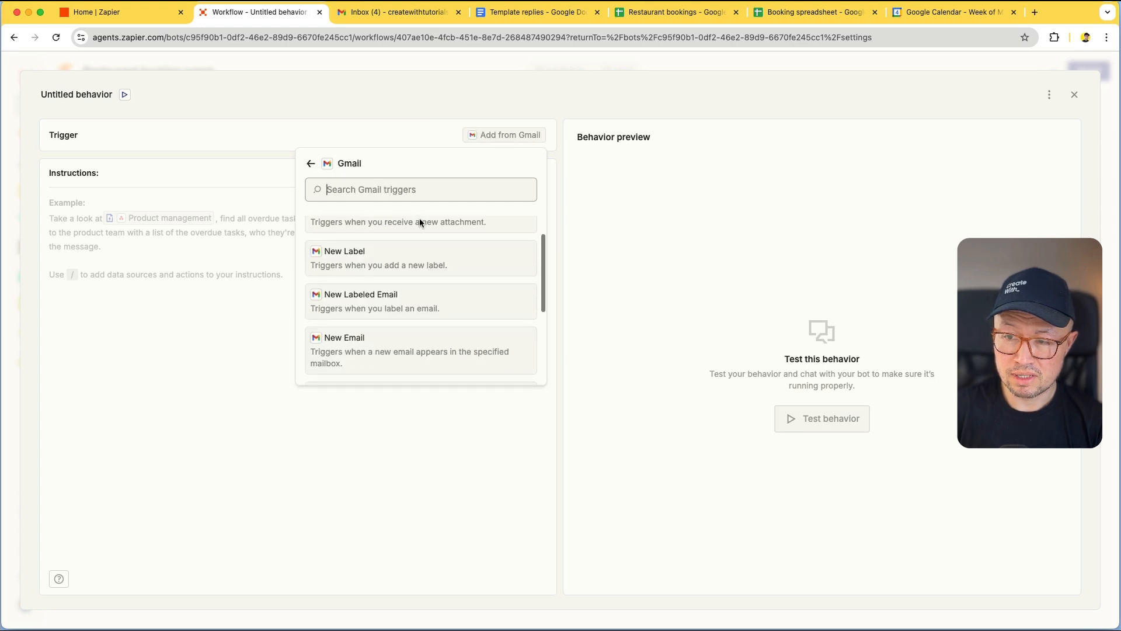
{"action": "scroll", "coordinate": [419, 221], "scroll_direction": "down", "scroll_amount": 1}
{"action": "left_click", "coordinate": [347, 301]}
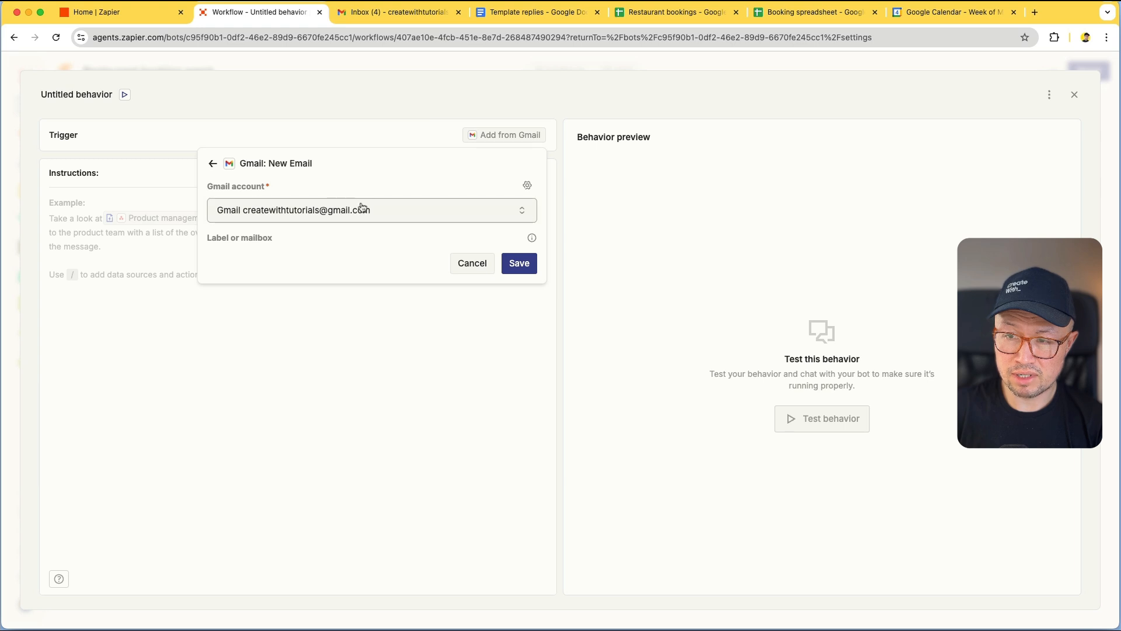
{"action": "left_click", "coordinate": [519, 263]}
{"action": "key", "text": "ctrl+v"}
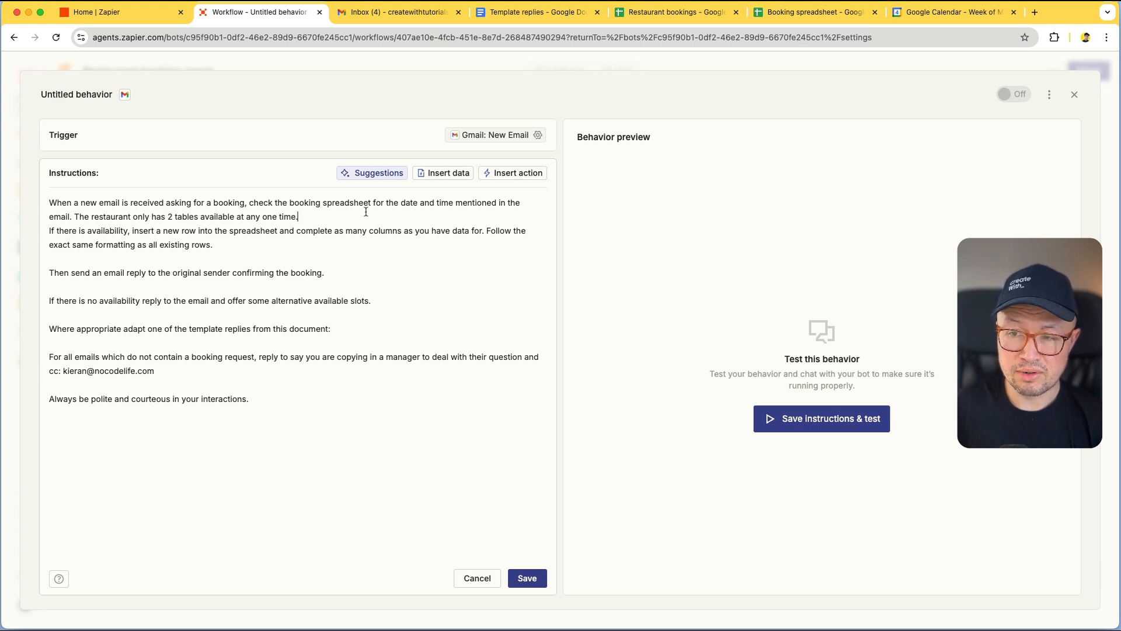
Reference the Restaurant bookings sheet and insert a Google Sheets: Create Spreadsheet Row action
{"action": "left_click", "coordinate": [454, 176]}
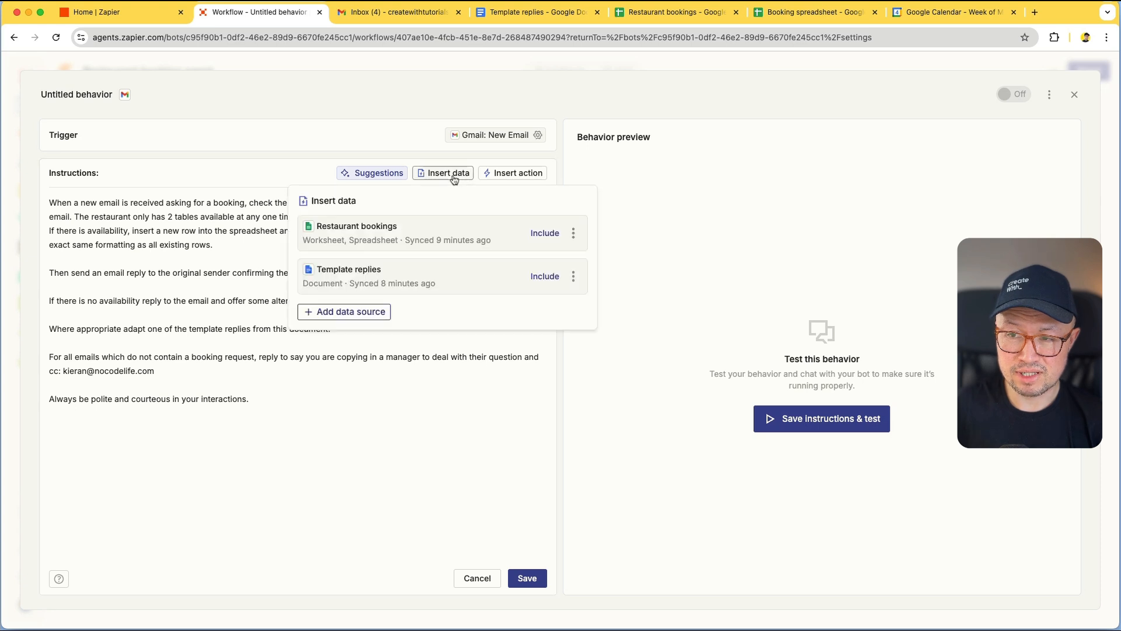
{"action": "left_click", "coordinate": [377, 241]}
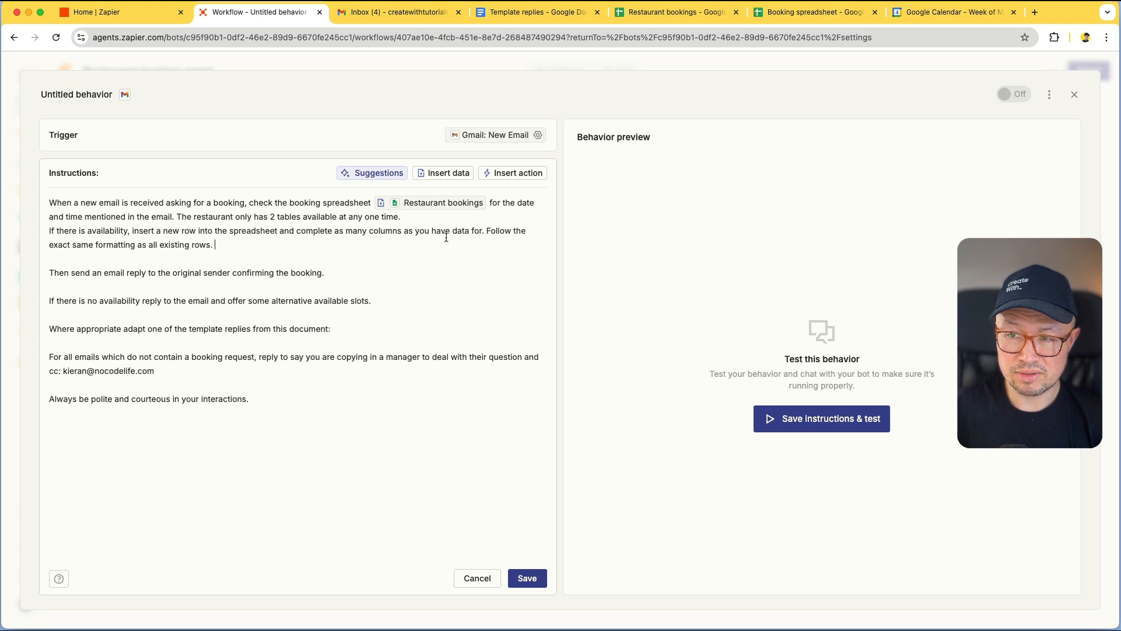
{"action": "left_click", "coordinate": [509, 174]}
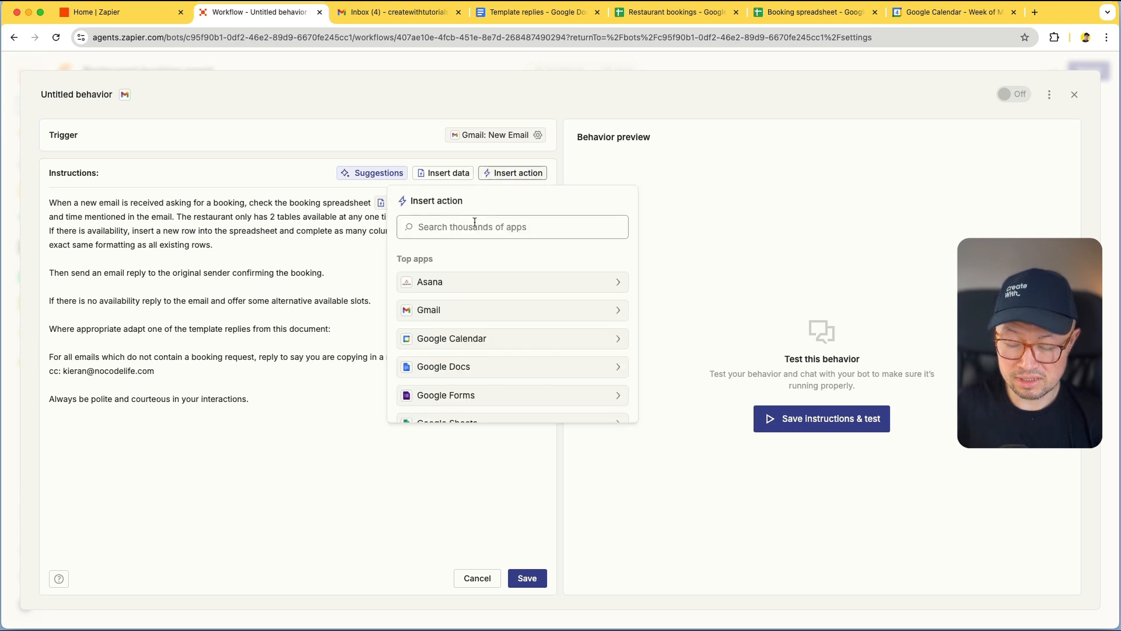
{"action": "type", "text": "sheet"}
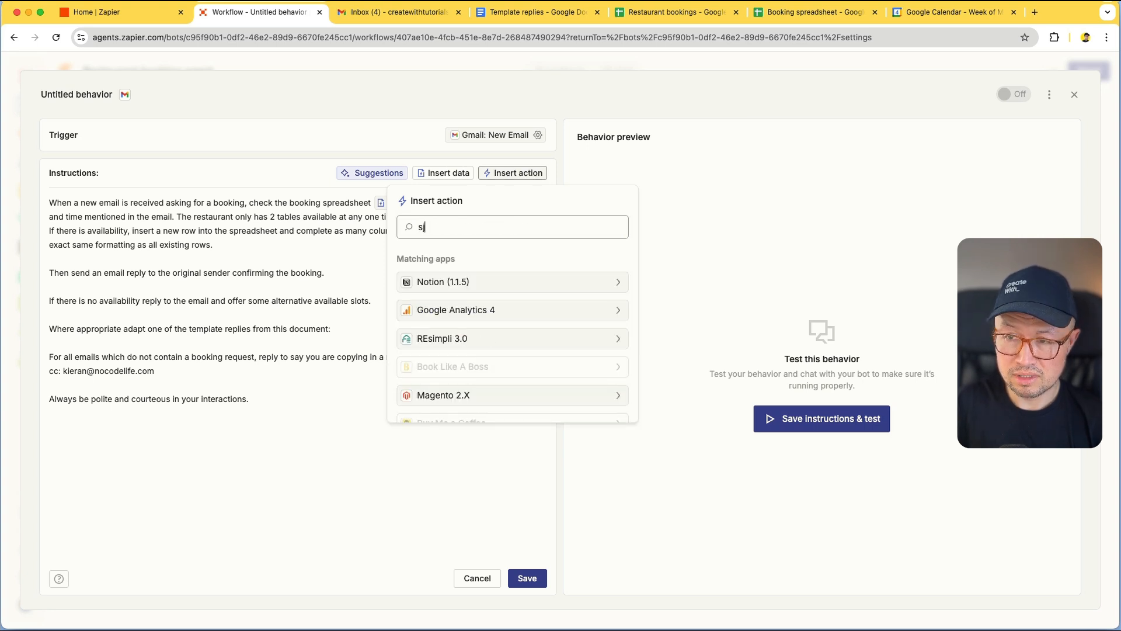
{"action": "type", "text": "s"}
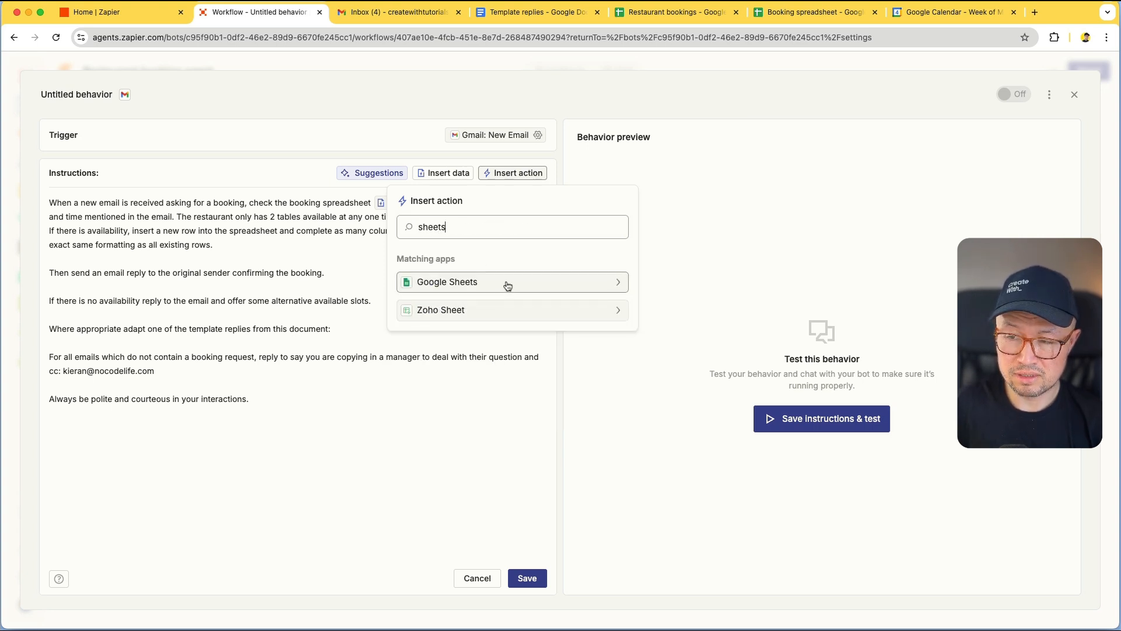
{"action": "left_click", "coordinate": [507, 283]}
{"action": "scroll", "coordinate": [521, 310], "scroll_direction": "down", "scroll_amount": 5}
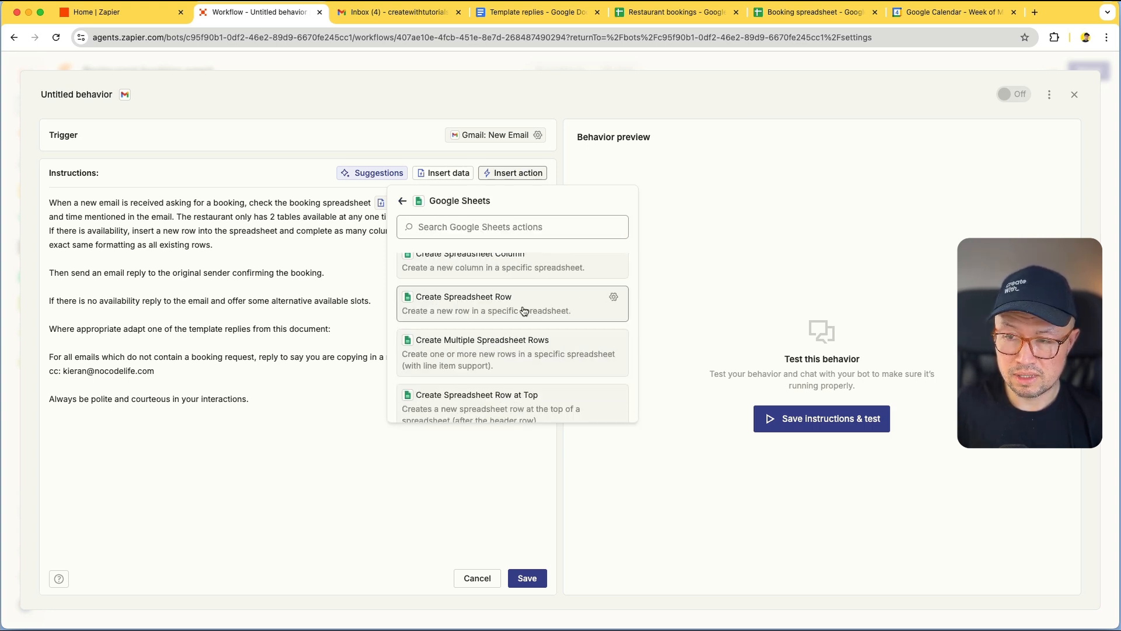
{"action": "left_click", "coordinate": [521, 310]}
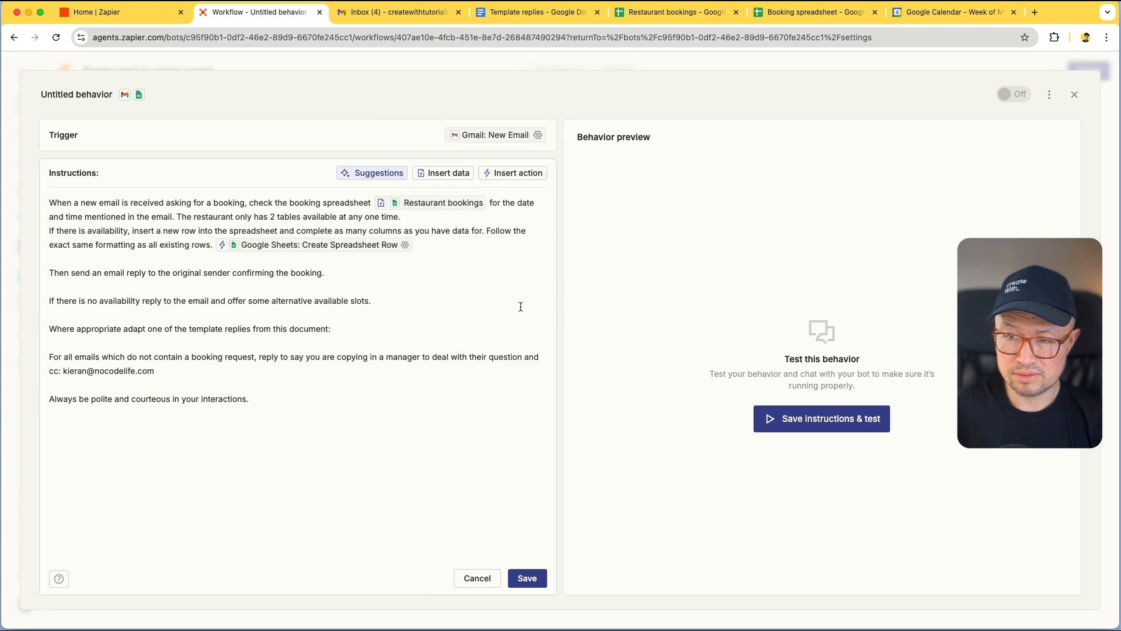
In the row action's settings, give Drive a fixed value and set Spreadsheet to Restaurant bookings
{"action": "left_click", "coordinate": [406, 245]}
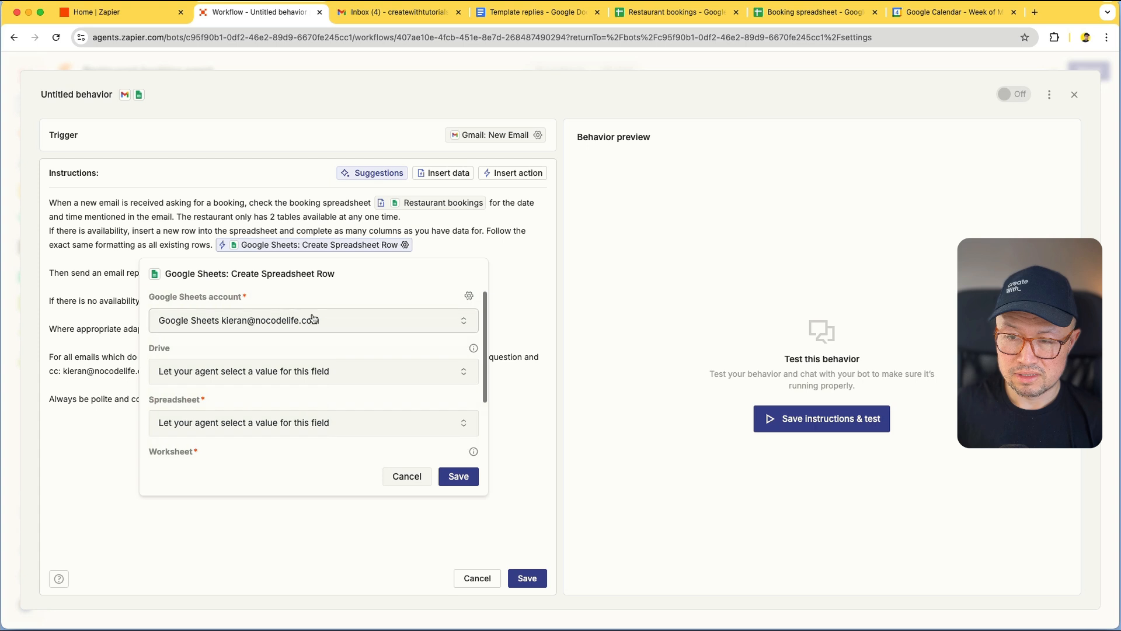
{"action": "left_click", "coordinate": [264, 378]}
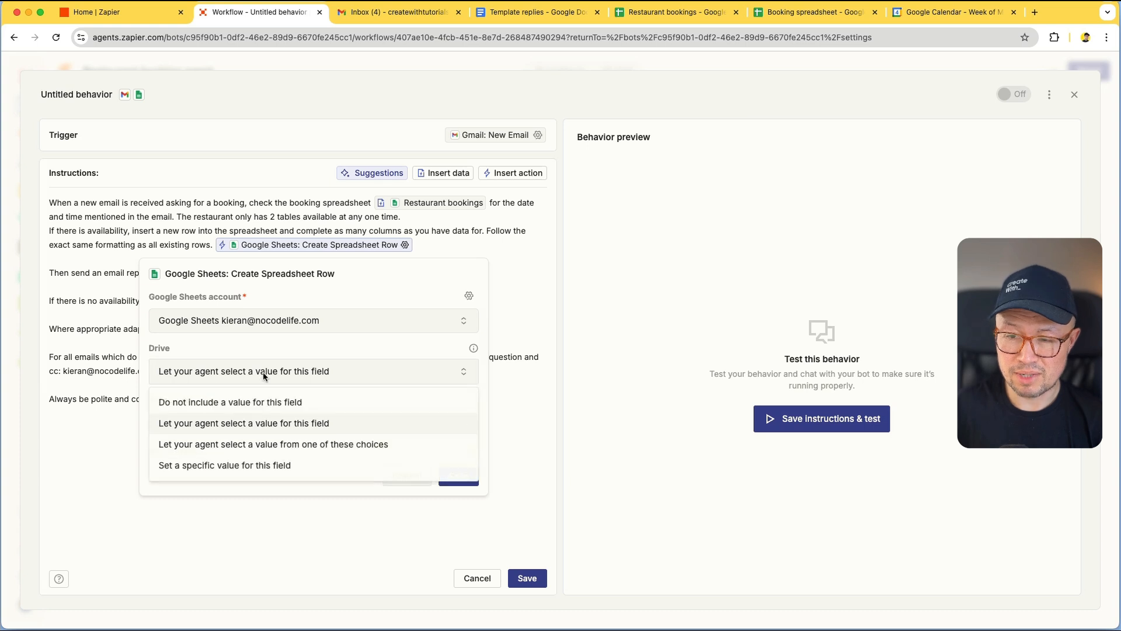
{"action": "left_click", "coordinate": [260, 465]}
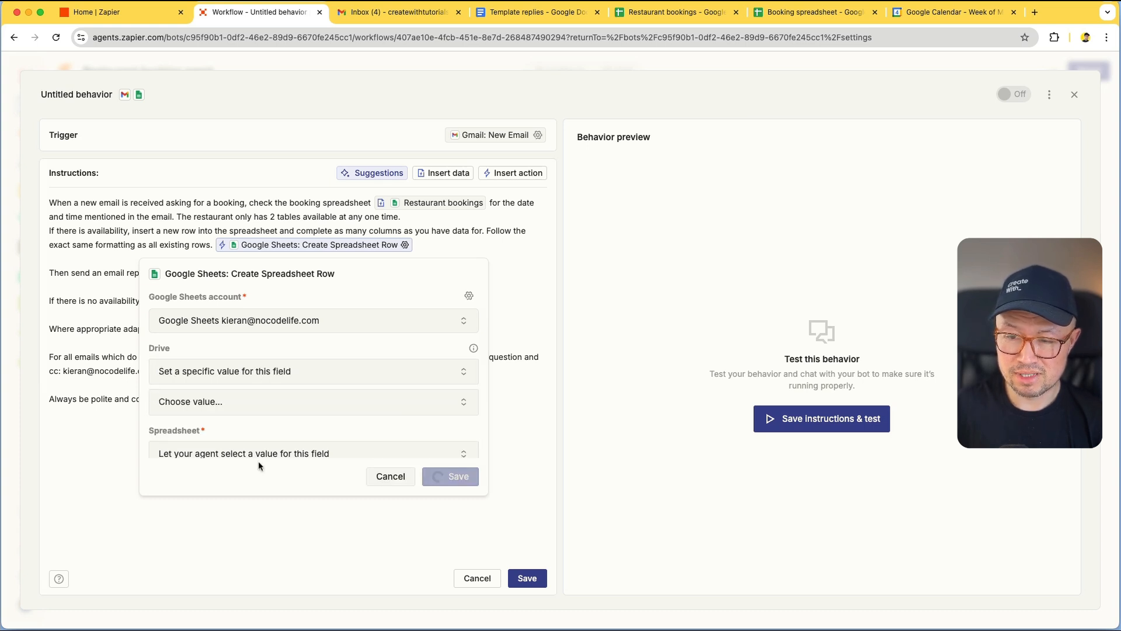
{"action": "left_click", "coordinate": [255, 400]}
{"action": "left_click", "coordinate": [310, 344]}
{"action": "scroll", "coordinate": [287, 348], "scroll_direction": "down", "scroll_amount": 2}
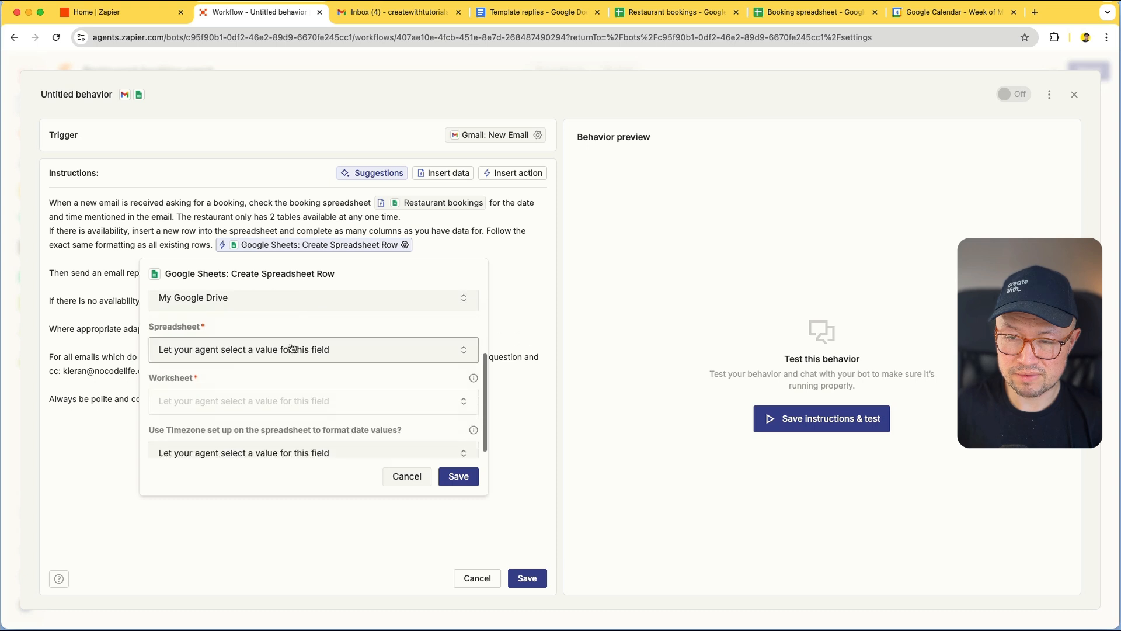
{"action": "left_click", "coordinate": [278, 348]}
{"action": "left_click", "coordinate": [261, 422]}
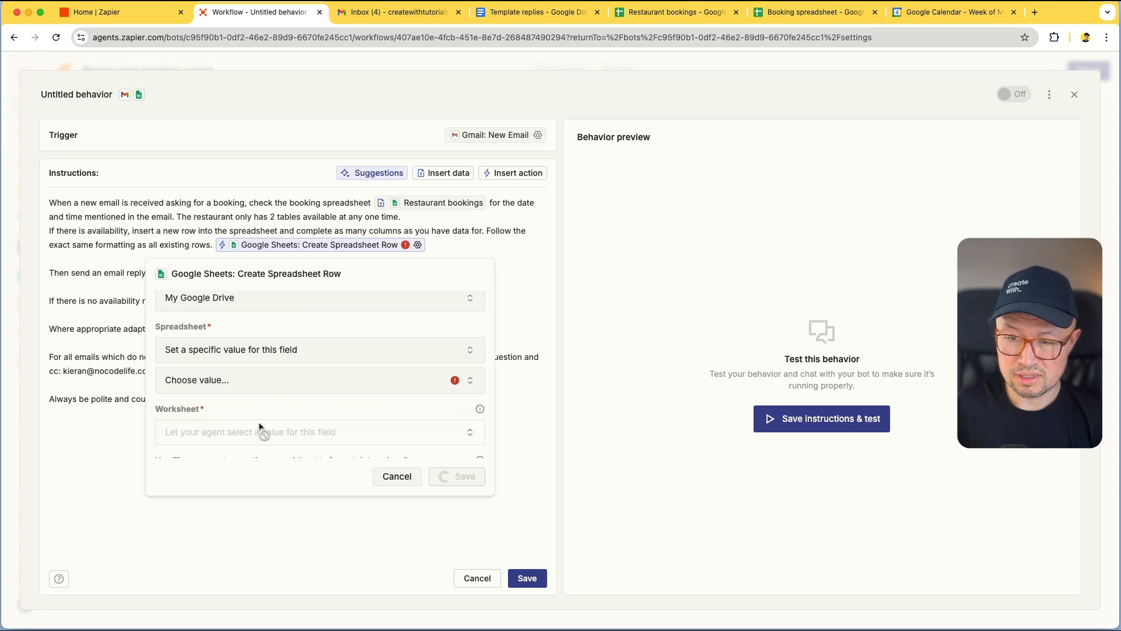
{"action": "left_click", "coordinate": [261, 379]}
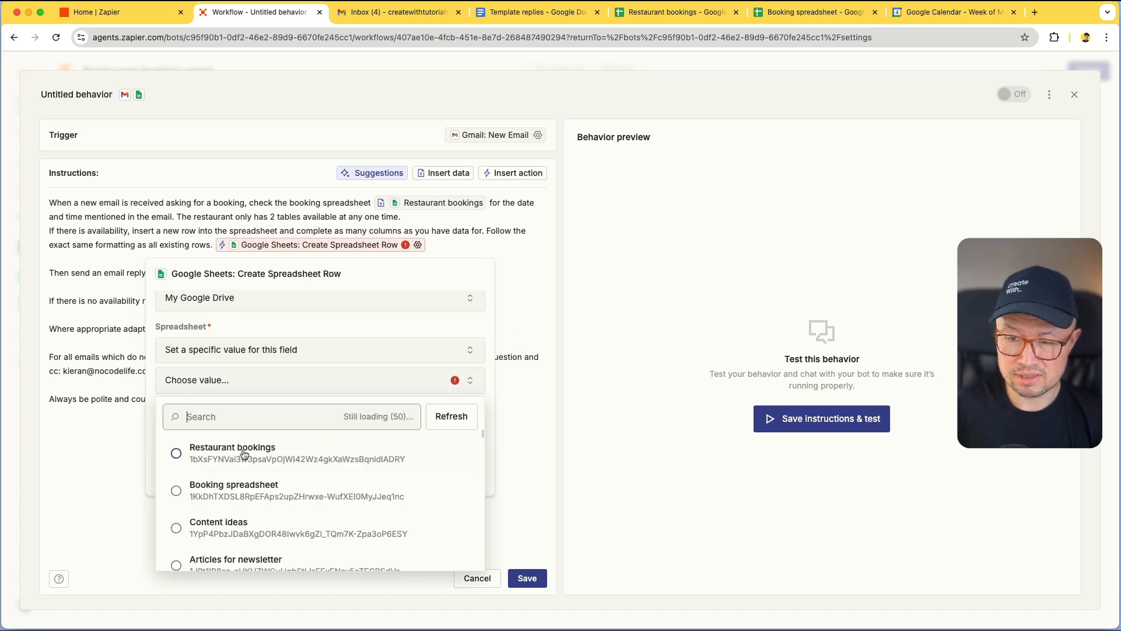
{"action": "left_click", "coordinate": [236, 452]}
Set Worksheet to the specific value Sheet1 and save the action settings
{"action": "scroll", "coordinate": [279, 402], "scroll_direction": "down", "scroll_amount": 1}
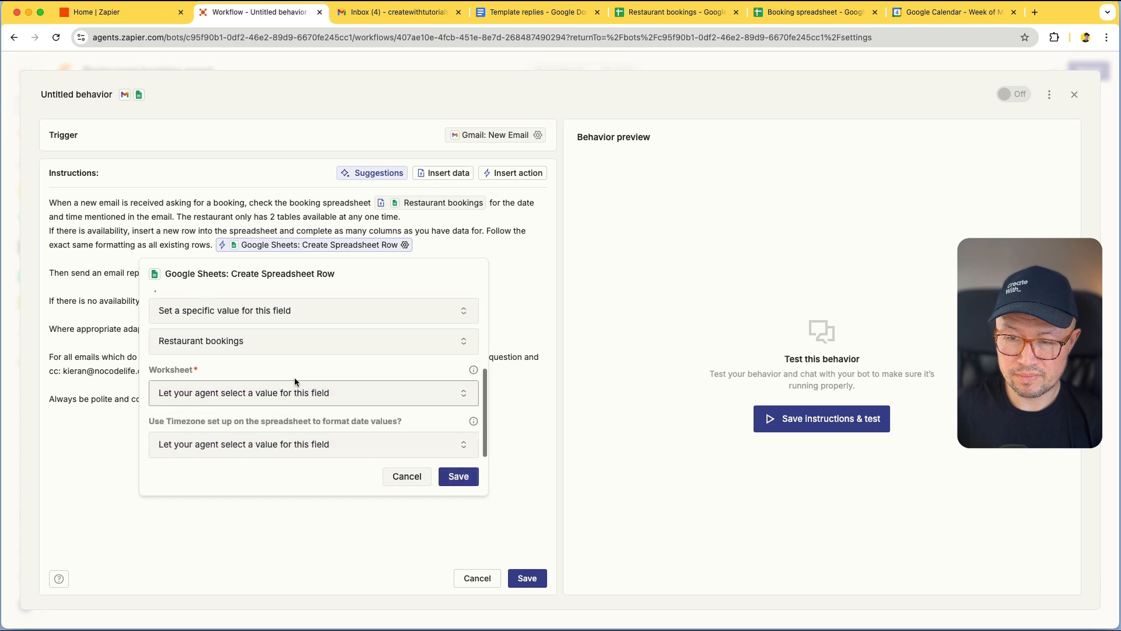
{"action": "left_click", "coordinate": [277, 392]}
{"action": "left_click", "coordinate": [257, 467]}
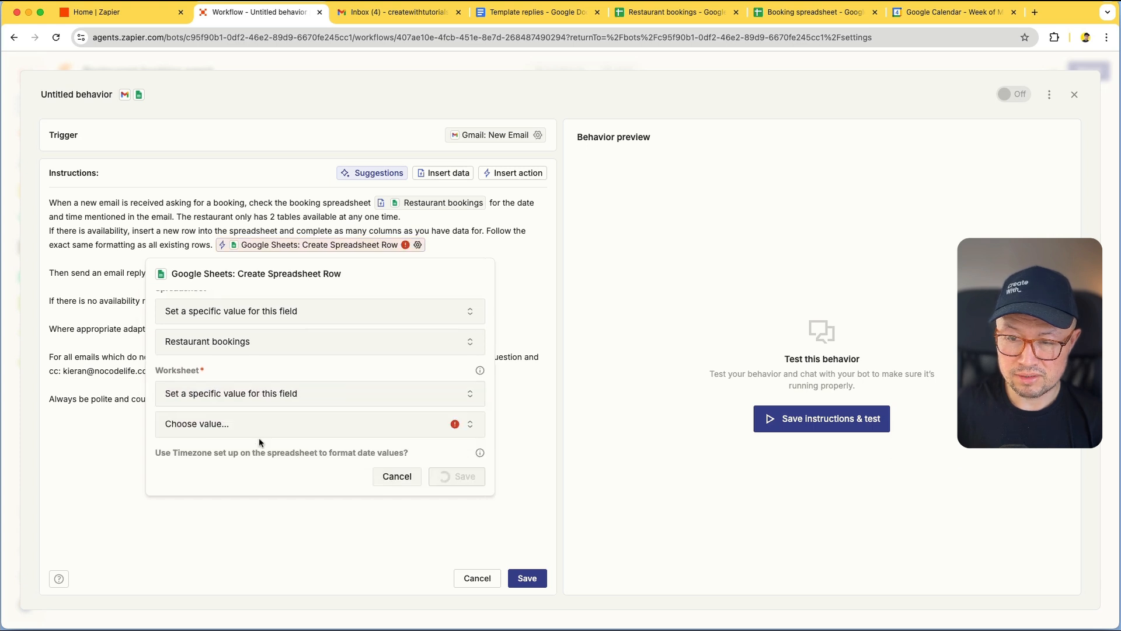
{"action": "left_click", "coordinate": [253, 427]}
{"action": "left_click", "coordinate": [230, 495]}
{"action": "scroll", "coordinate": [245, 385], "scroll_direction": "down", "scroll_amount": 5}
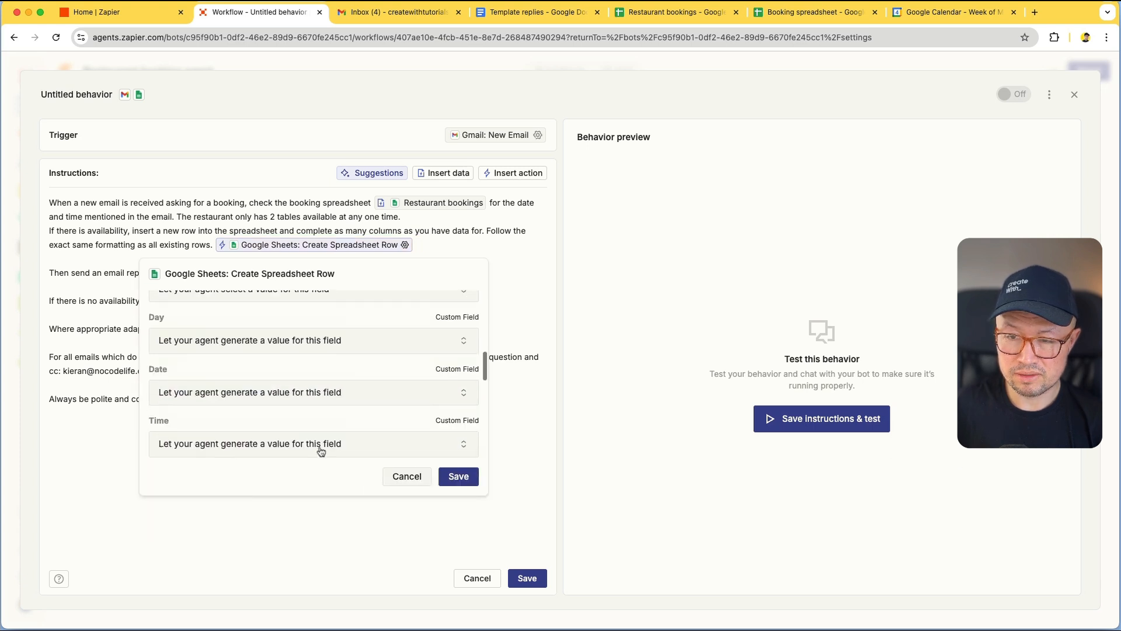
{"action": "scroll", "coordinate": [248, 338], "scroll_direction": "down", "scroll_amount": 5}
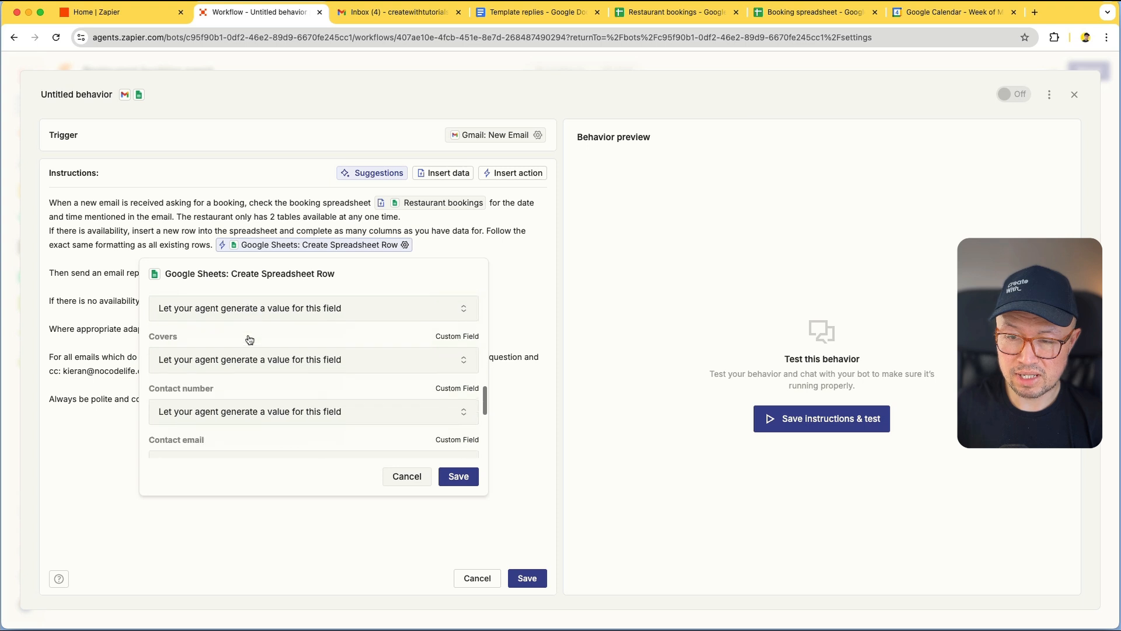
{"action": "scroll", "coordinate": [327, 374], "scroll_direction": "down", "scroll_amount": 1}
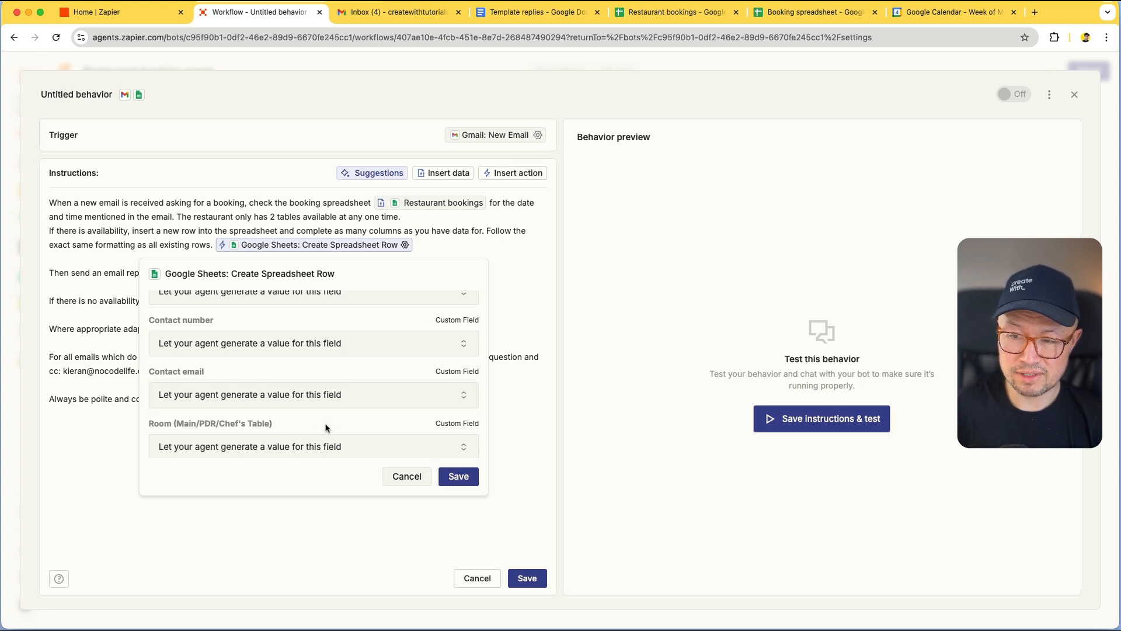
{"action": "left_click", "coordinate": [458, 476]}
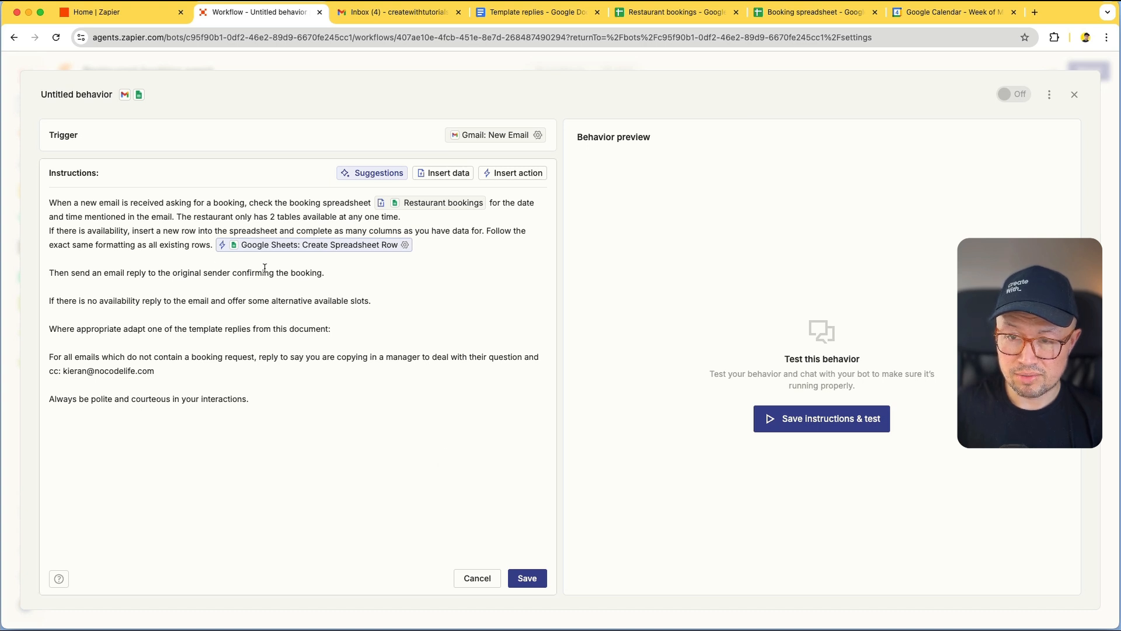
Insert a Gmail: Reply to Email action after the booking-confirmation sentence
{"action": "left_click", "coordinate": [331, 273]}
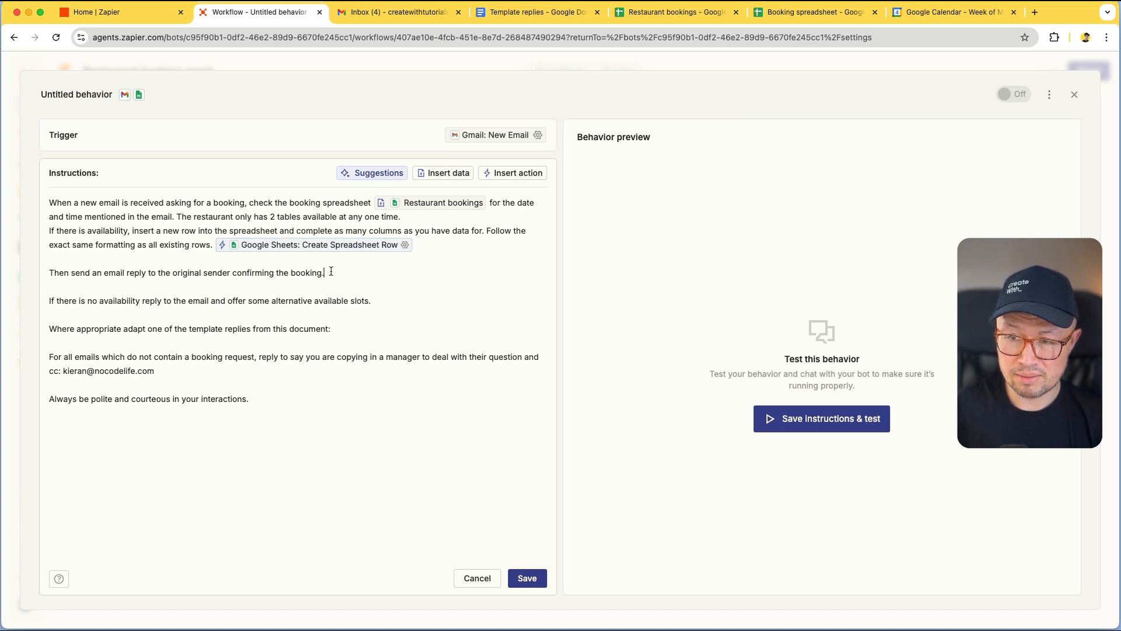
{"action": "left_click", "coordinate": [505, 174]}
{"action": "type", "text": "gmail"}
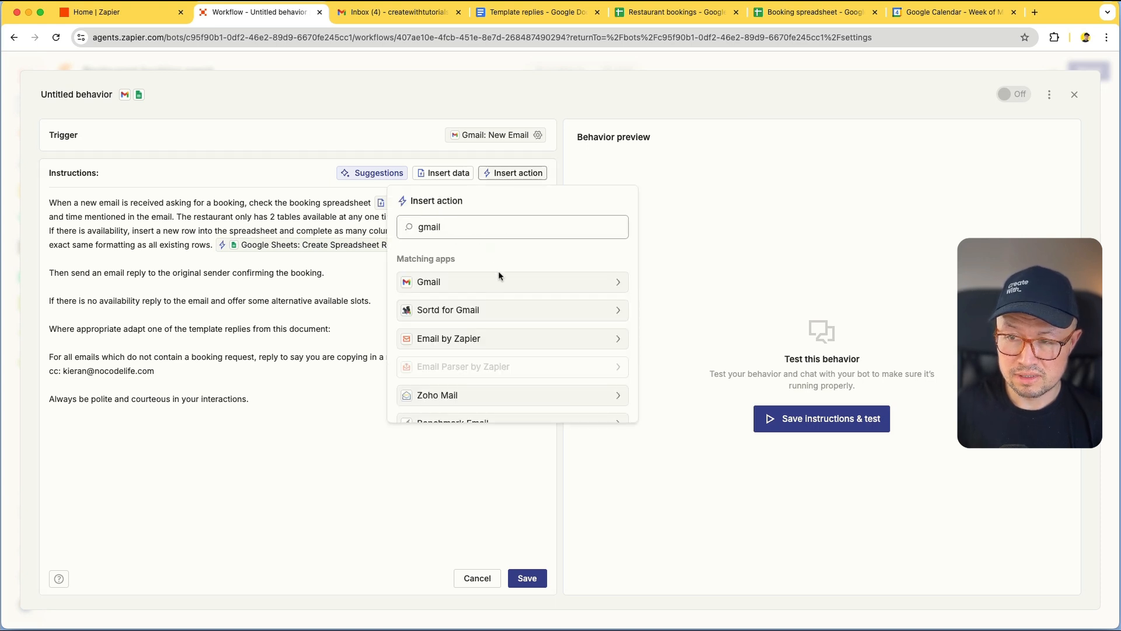
{"action": "left_click", "coordinate": [499, 281]}
{"action": "scroll", "coordinate": [523, 297], "scroll_direction": "down", "scroll_amount": 2}
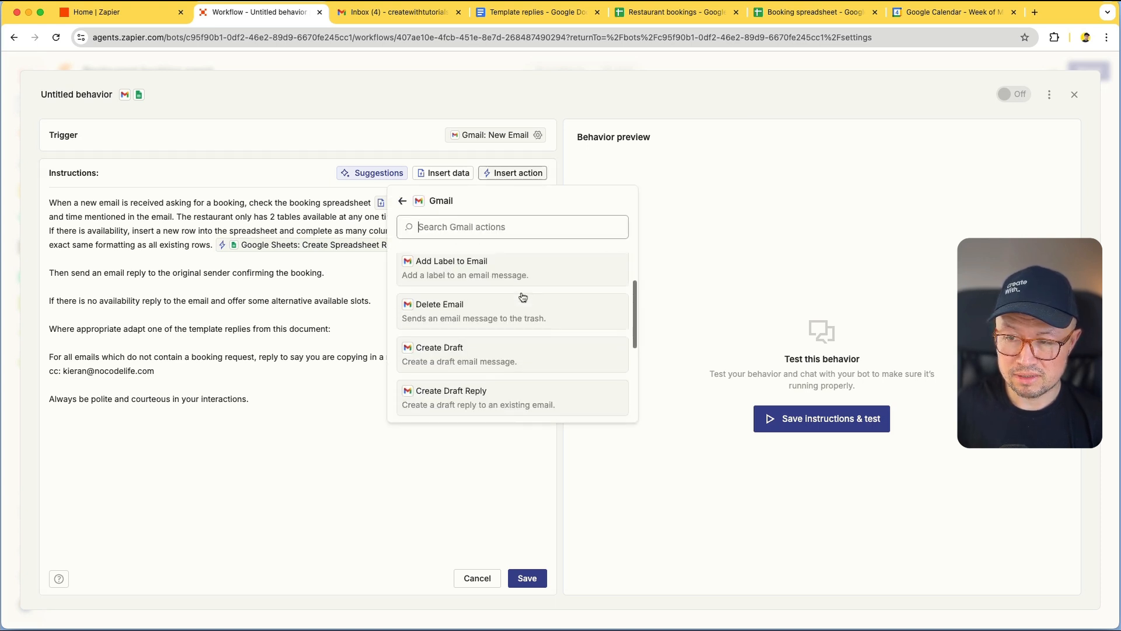
{"action": "scroll", "coordinate": [523, 297], "scroll_direction": "down", "scroll_amount": 3}
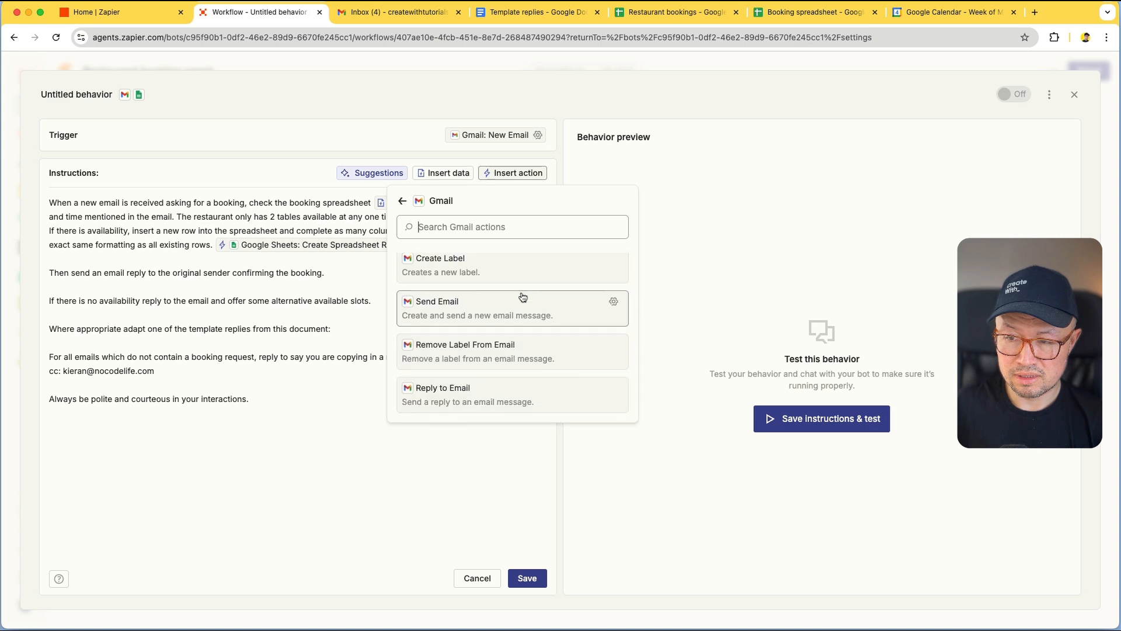
{"action": "left_click", "coordinate": [492, 399]}
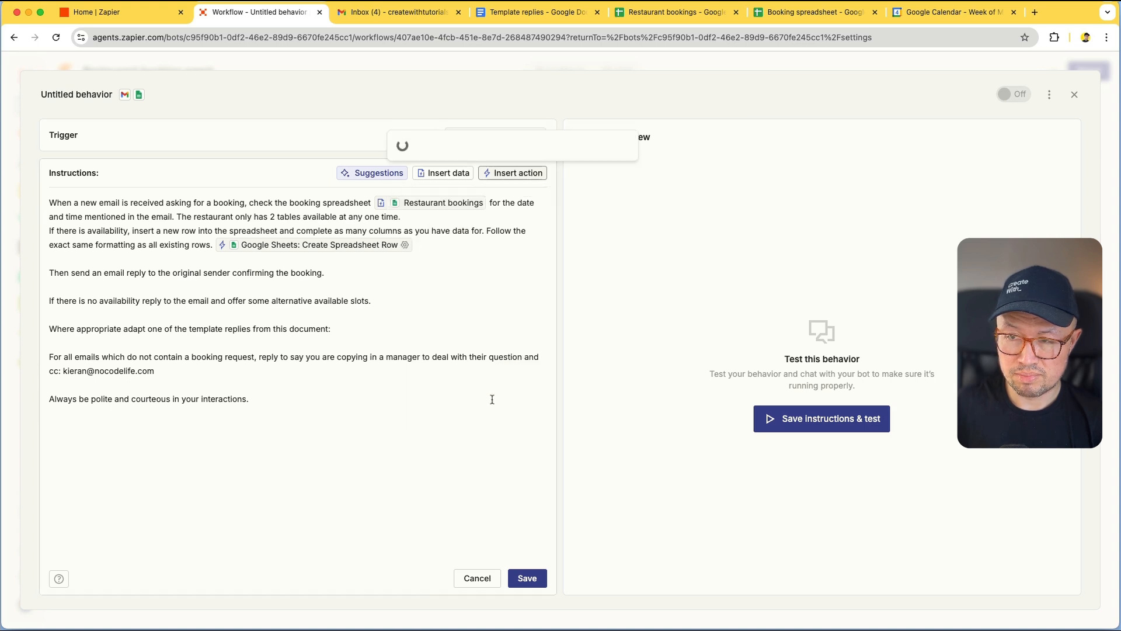
Set the reply action's Cc and Bcc to 'Do not include a value' and save
{"action": "left_click", "coordinate": [440, 273]}
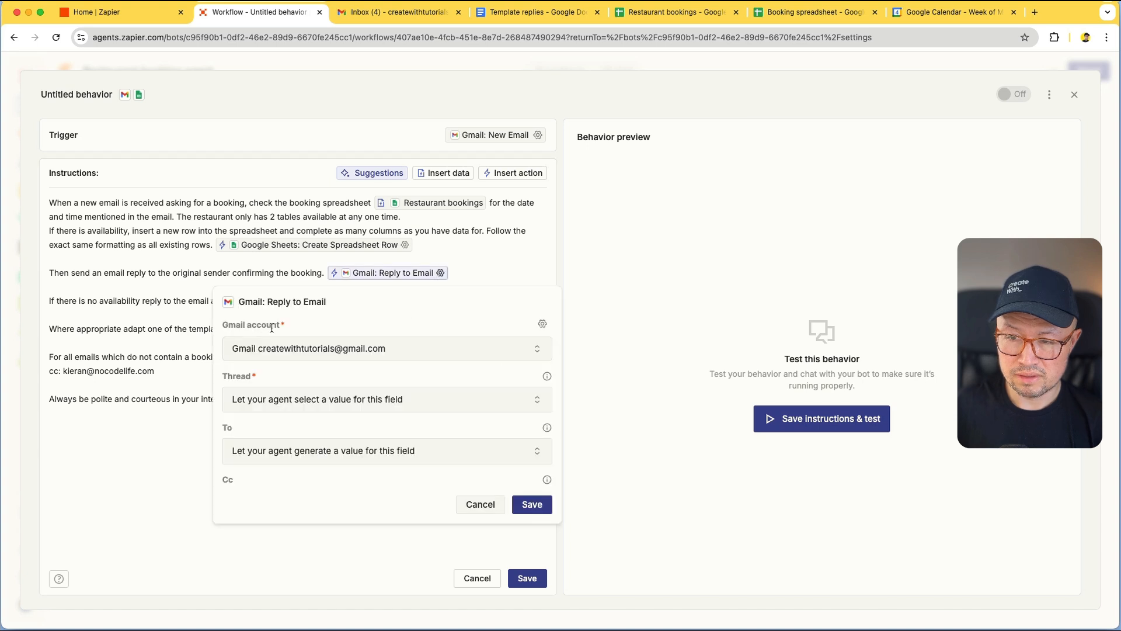
{"action": "scroll", "coordinate": [387, 400], "scroll_direction": "down", "scroll_amount": 1}
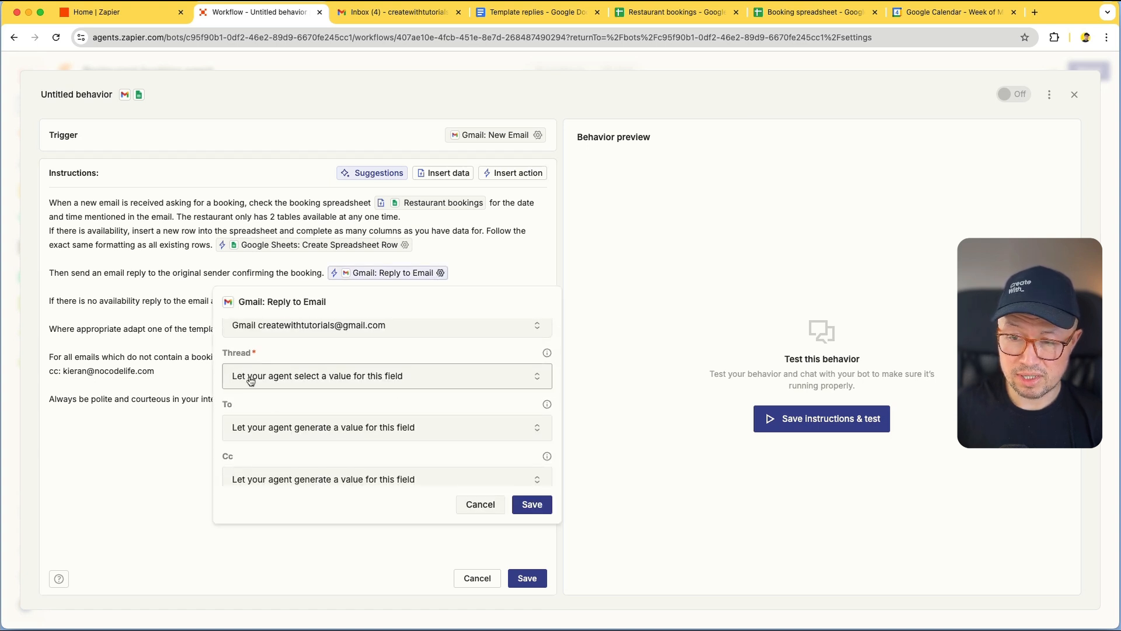
{"action": "scroll", "coordinate": [359, 383], "scroll_direction": "down", "scroll_amount": 2}
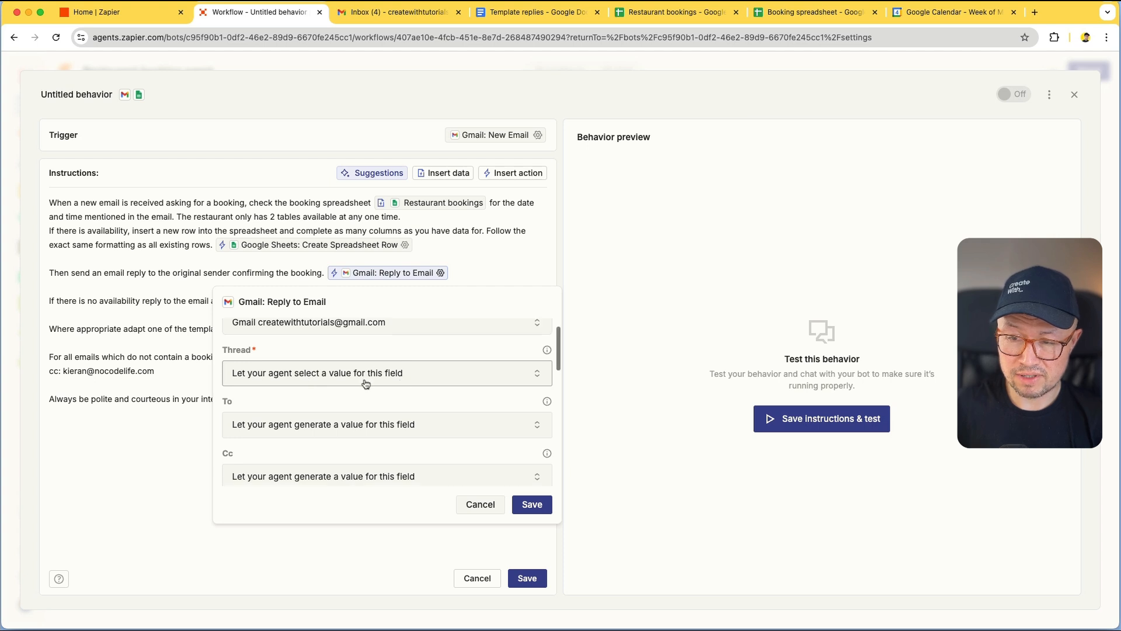
{"action": "scroll", "coordinate": [320, 396], "scroll_direction": "down", "scroll_amount": 2}
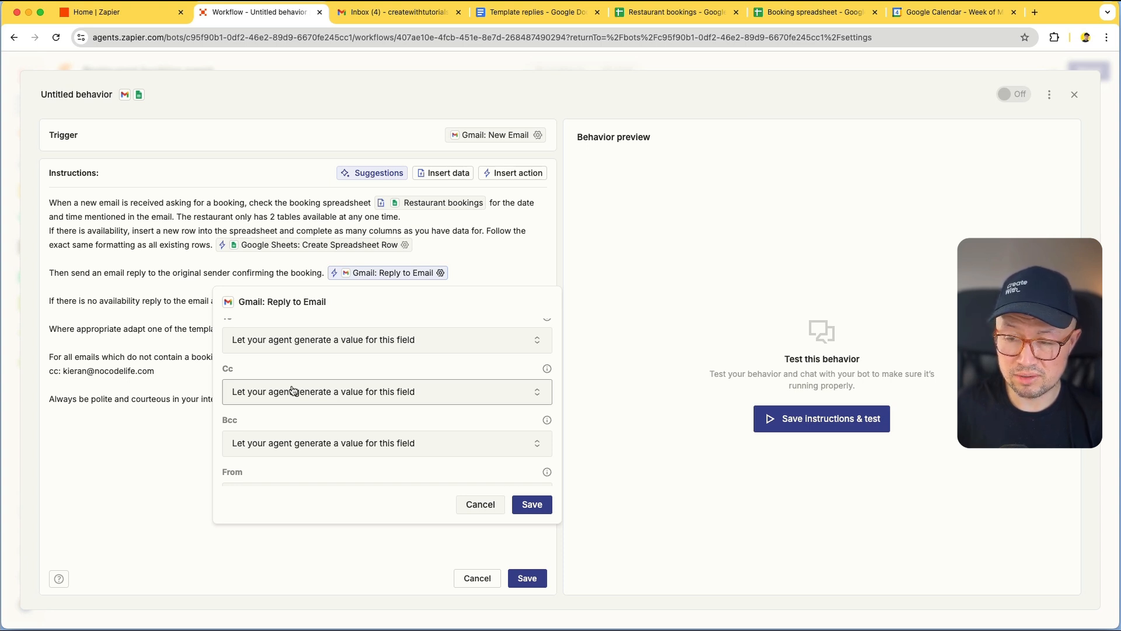
{"action": "left_click", "coordinate": [320, 392]}
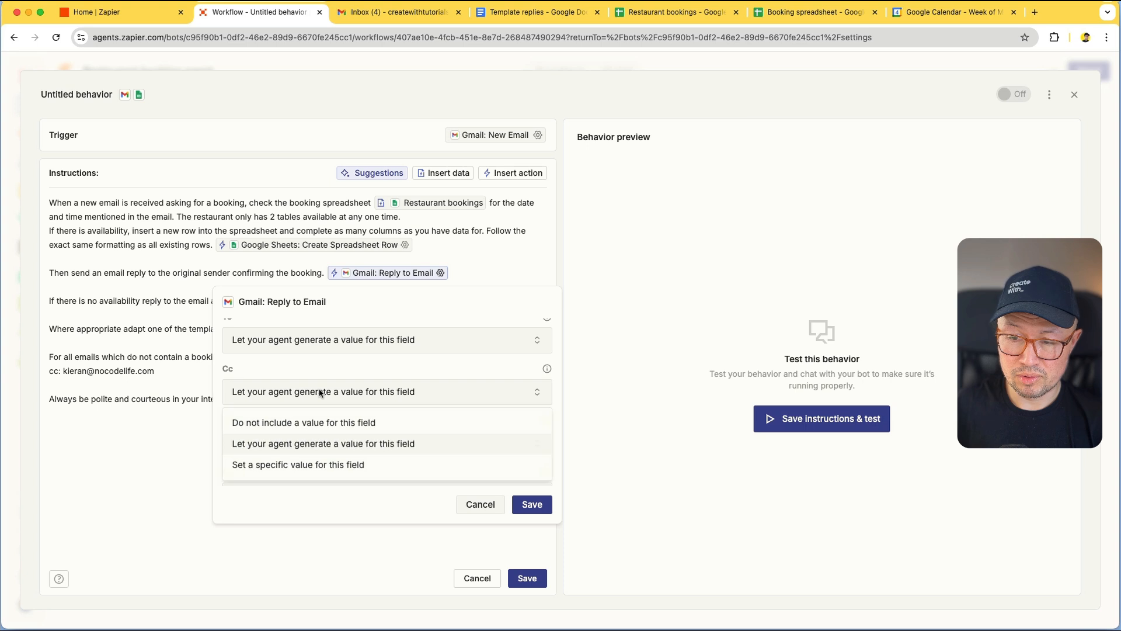
{"action": "left_click", "coordinate": [314, 422]}
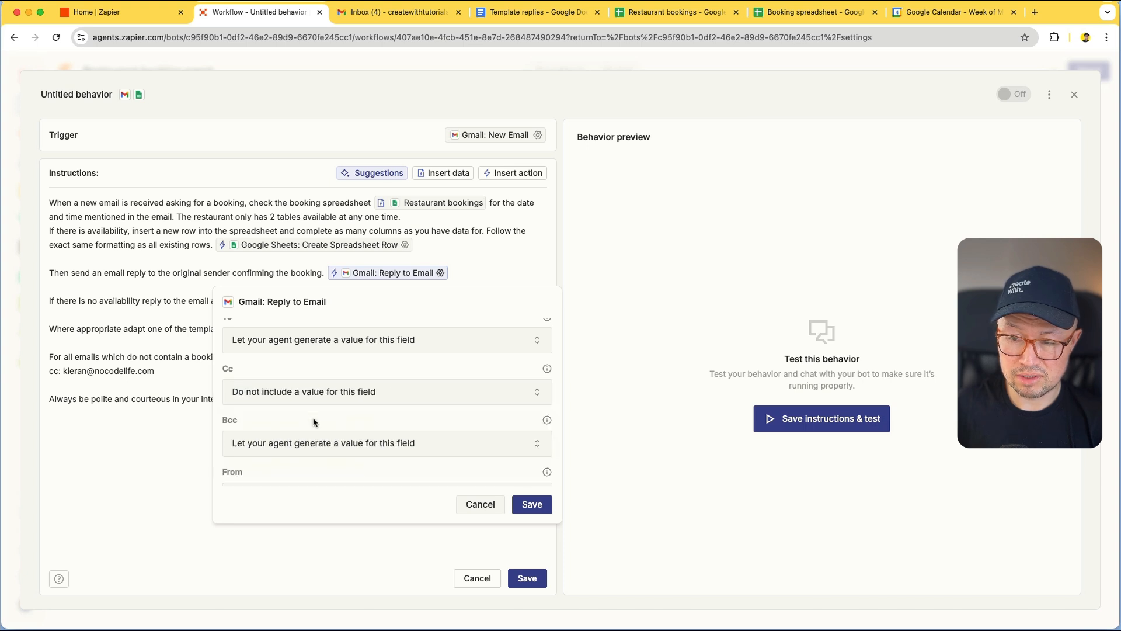
{"action": "scroll", "coordinate": [315, 409], "scroll_direction": "down", "scroll_amount": 2}
{"action": "left_click", "coordinate": [321, 398]}
{"action": "left_click", "coordinate": [312, 434]}
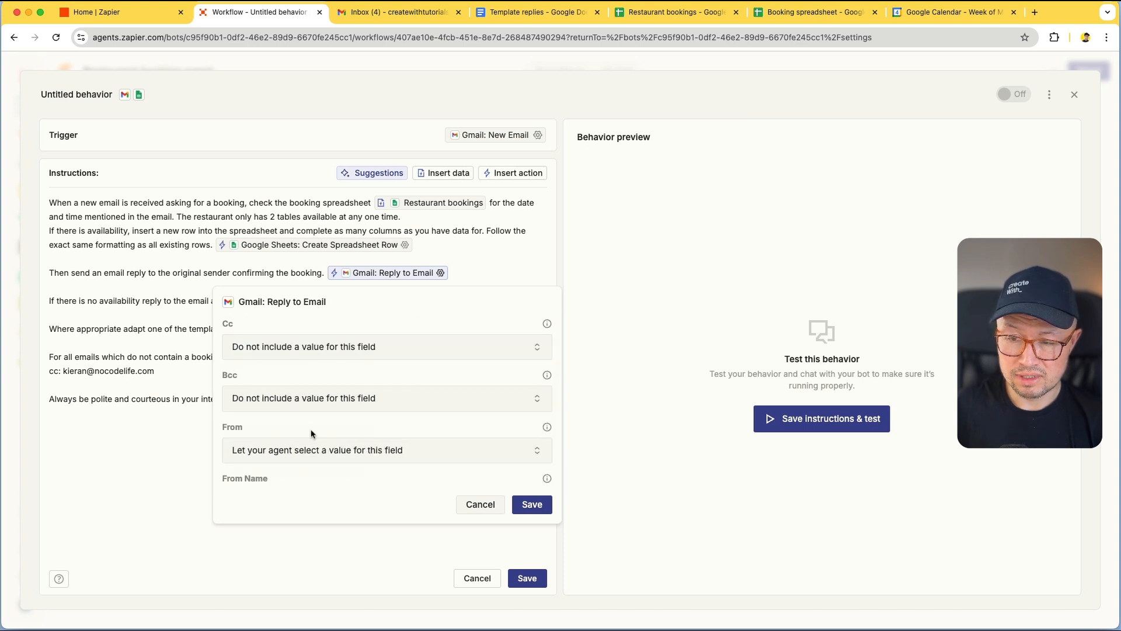
{"action": "scroll", "coordinate": [318, 426], "scroll_direction": "down", "scroll_amount": 2}
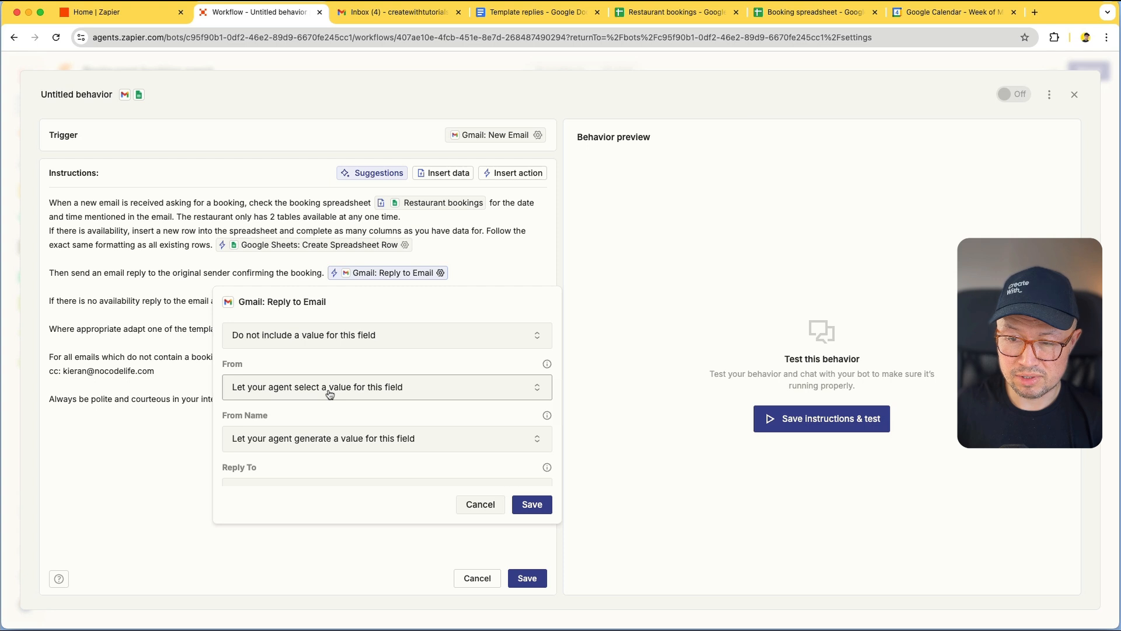
{"action": "scroll", "coordinate": [331, 397], "scroll_direction": "down", "scroll_amount": 4}
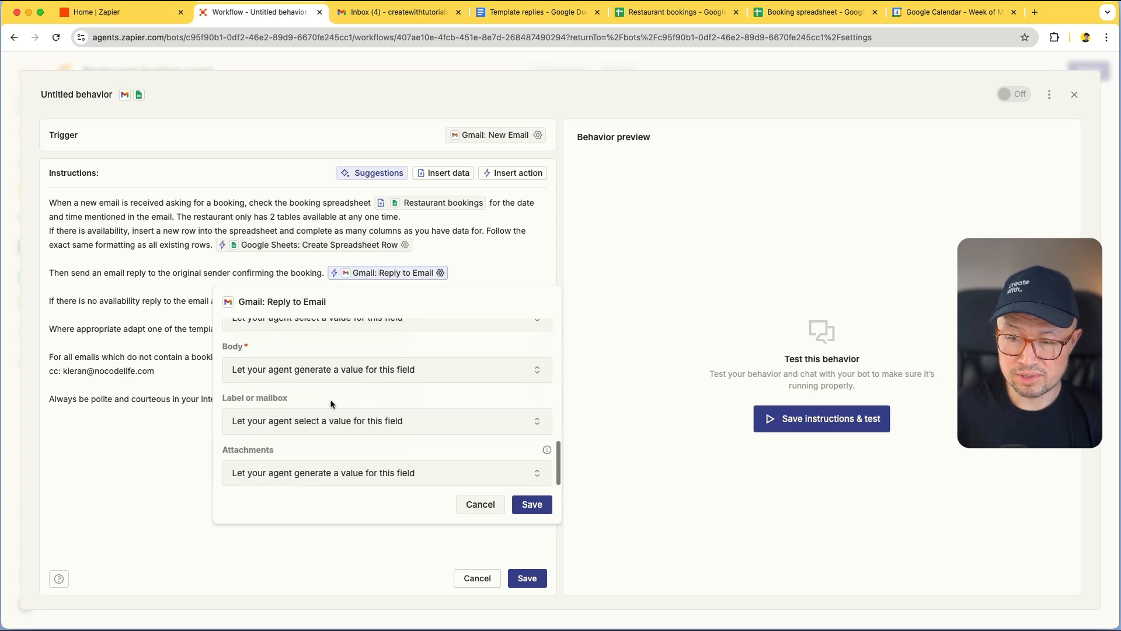
{"action": "left_click", "coordinate": [532, 504]}
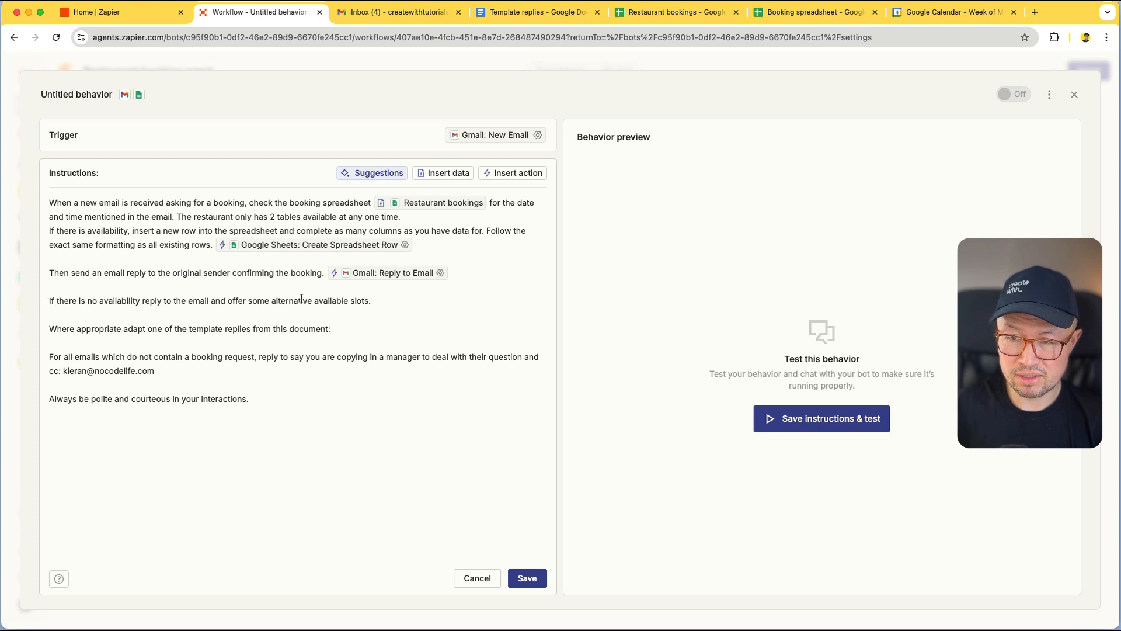
Insert the recent Gmail: Reply to Email action after the 'slots.' line and save its settings
{"action": "left_click", "coordinate": [495, 174]}
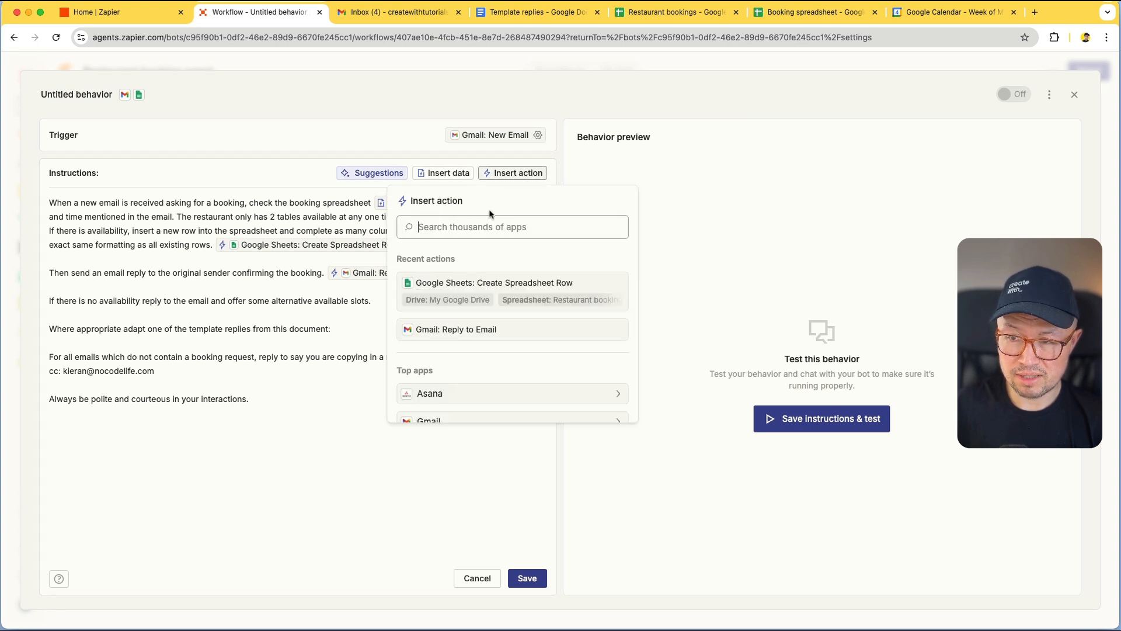
{"action": "left_click", "coordinate": [487, 327]}
{"action": "left_click", "coordinate": [488, 301]}
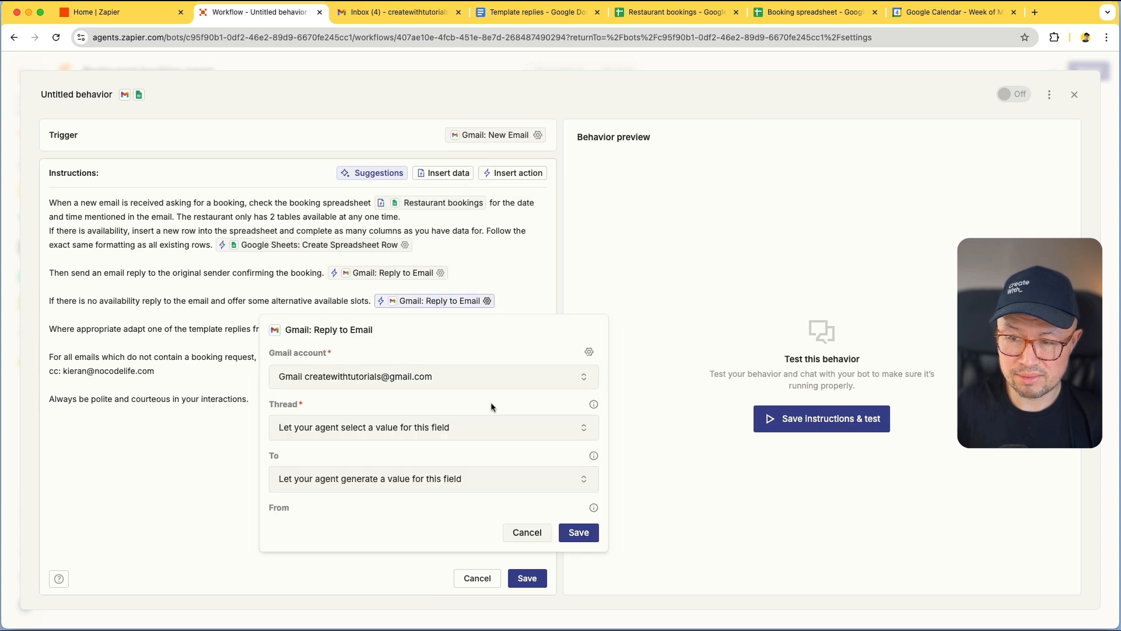
{"action": "scroll", "coordinate": [492, 407], "scroll_direction": "down", "scroll_amount": 5}
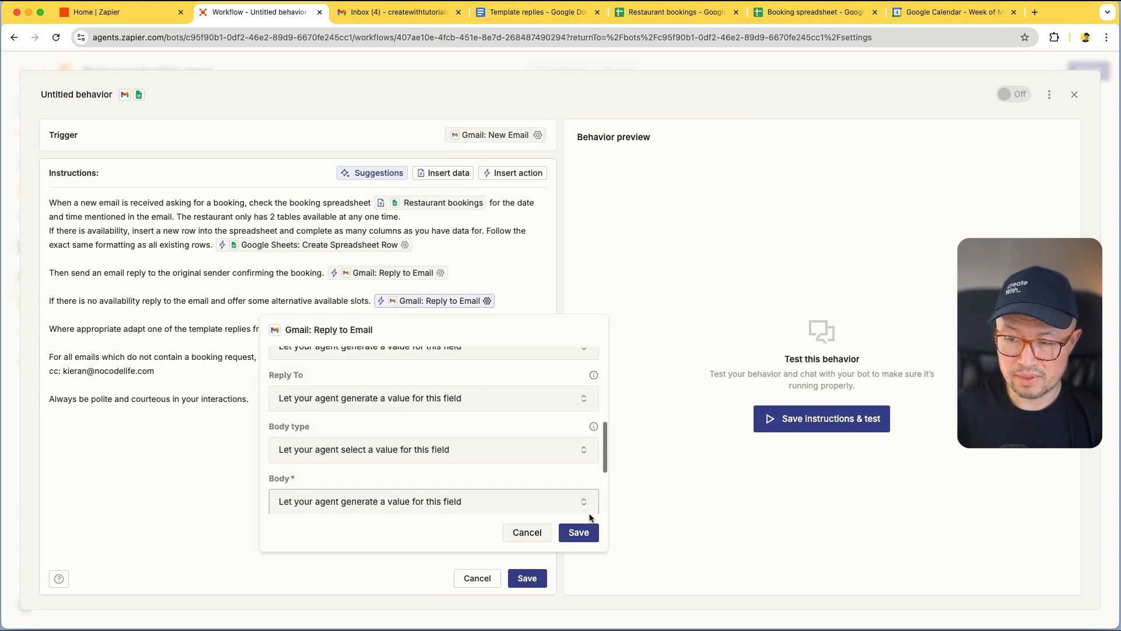
{"action": "left_click", "coordinate": [579, 532]}
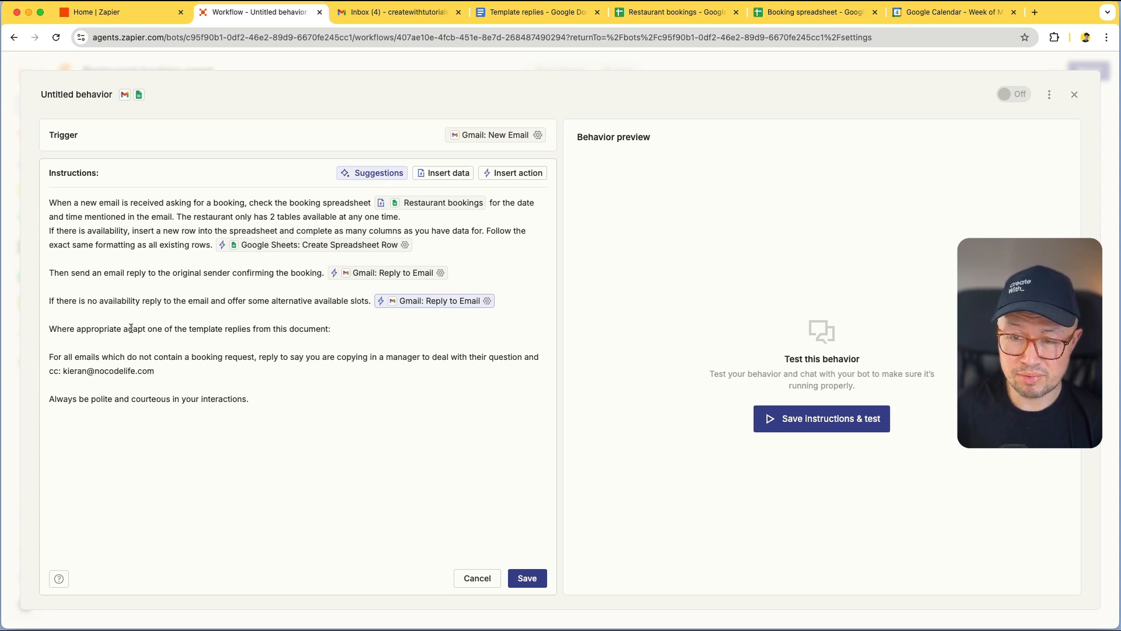
{"action": "left_click", "coordinate": [349, 330]}
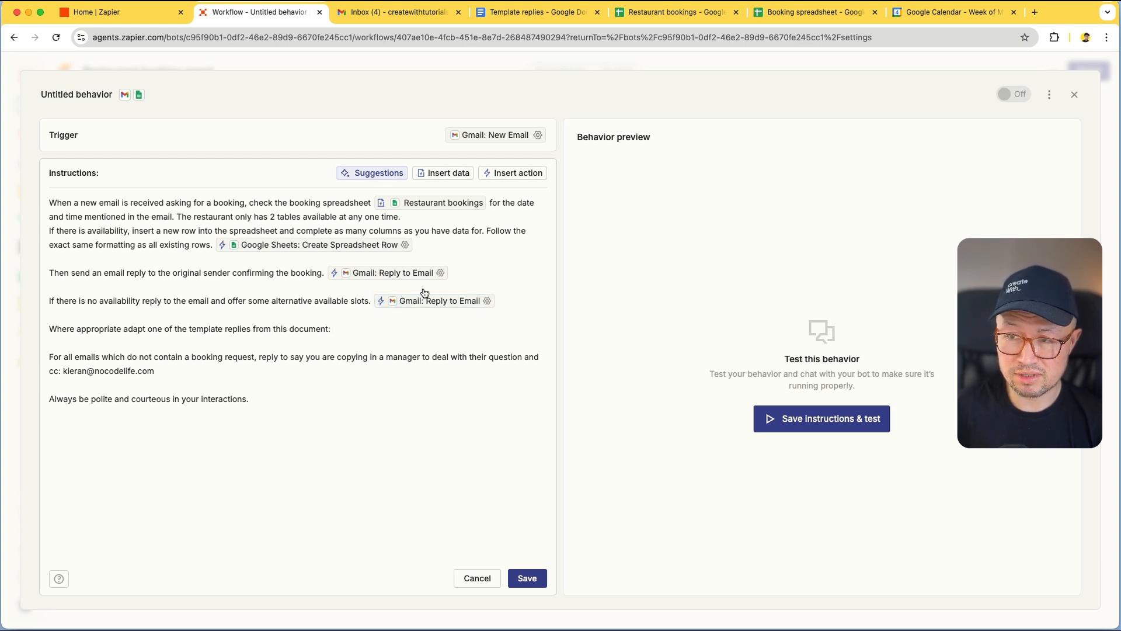
{"action": "left_click", "coordinate": [448, 173]}
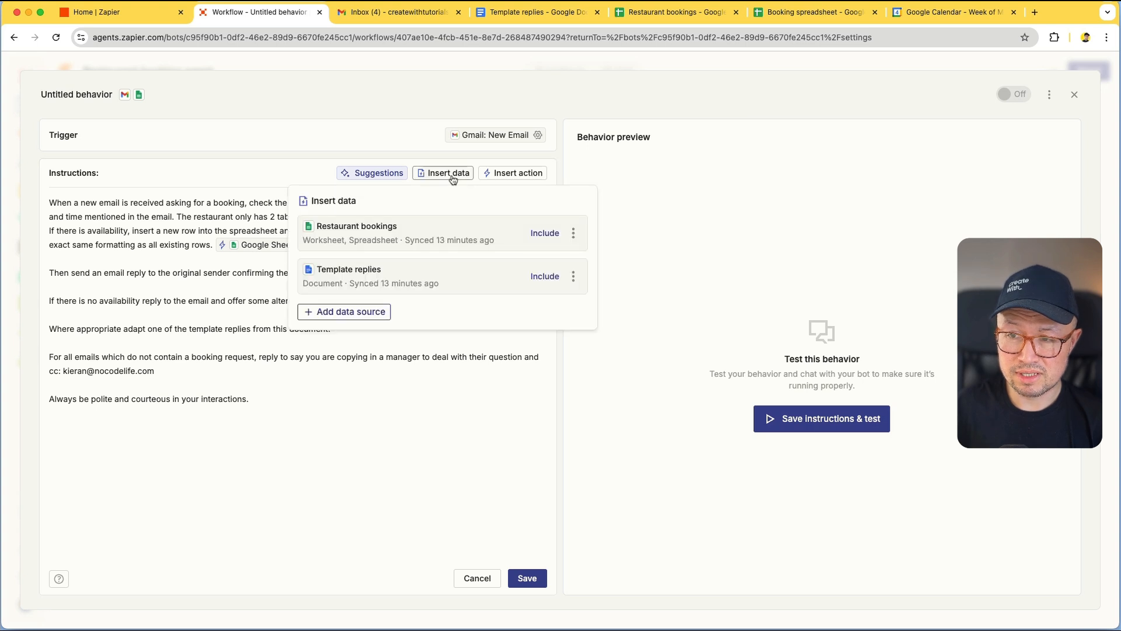
{"action": "left_click", "coordinate": [351, 266]}
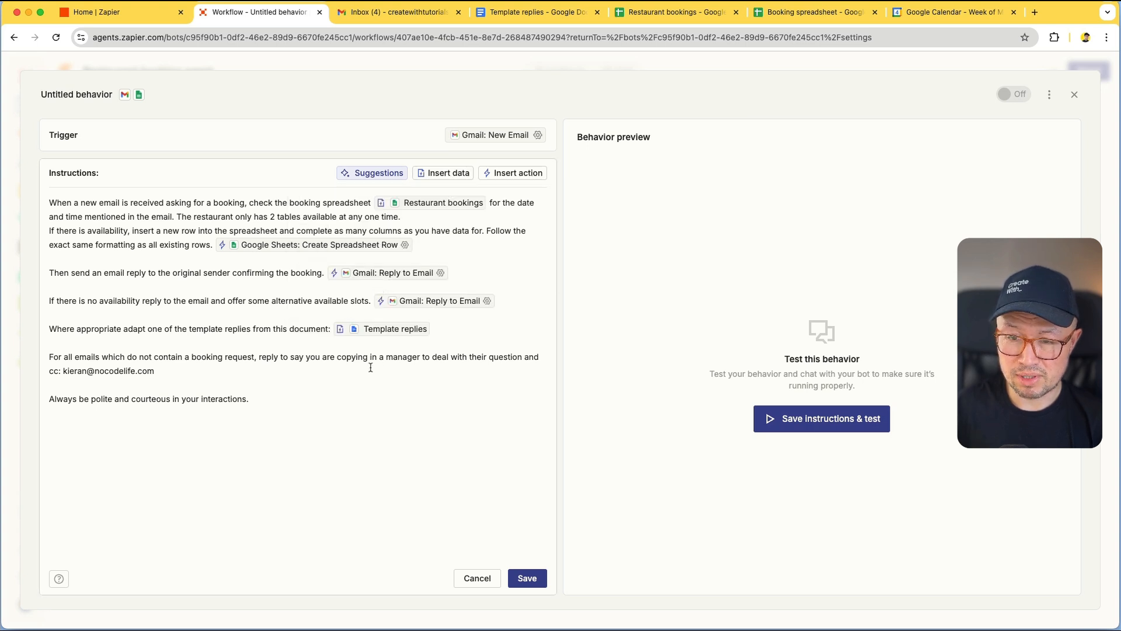
{"action": "left_click", "coordinate": [499, 173]}
{"action": "left_click", "coordinate": [471, 328]}
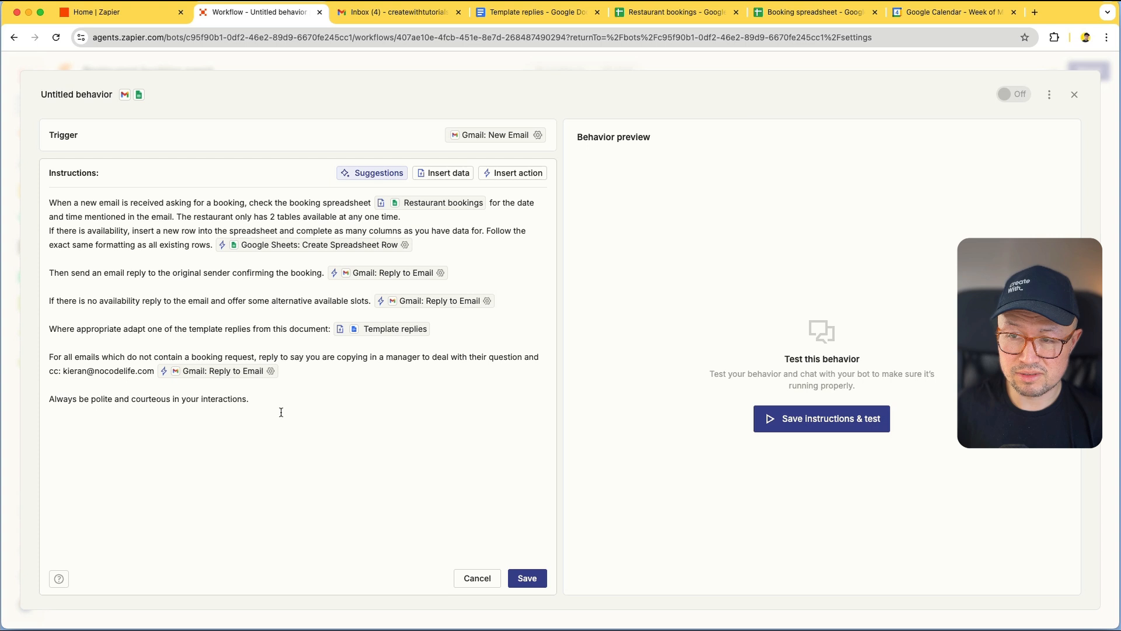
{"action": "left_click", "coordinate": [526, 578]}
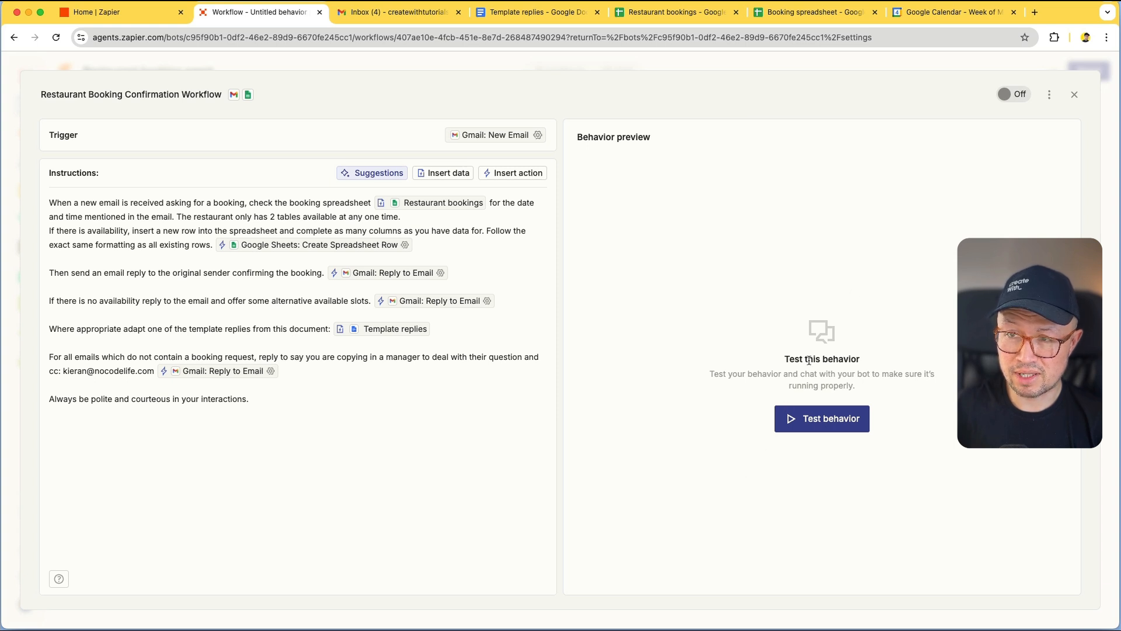
Turn the Restaurant Booking Confirmation Workflow toggle from Off to On
{"action": "left_click", "coordinate": [1019, 96]}
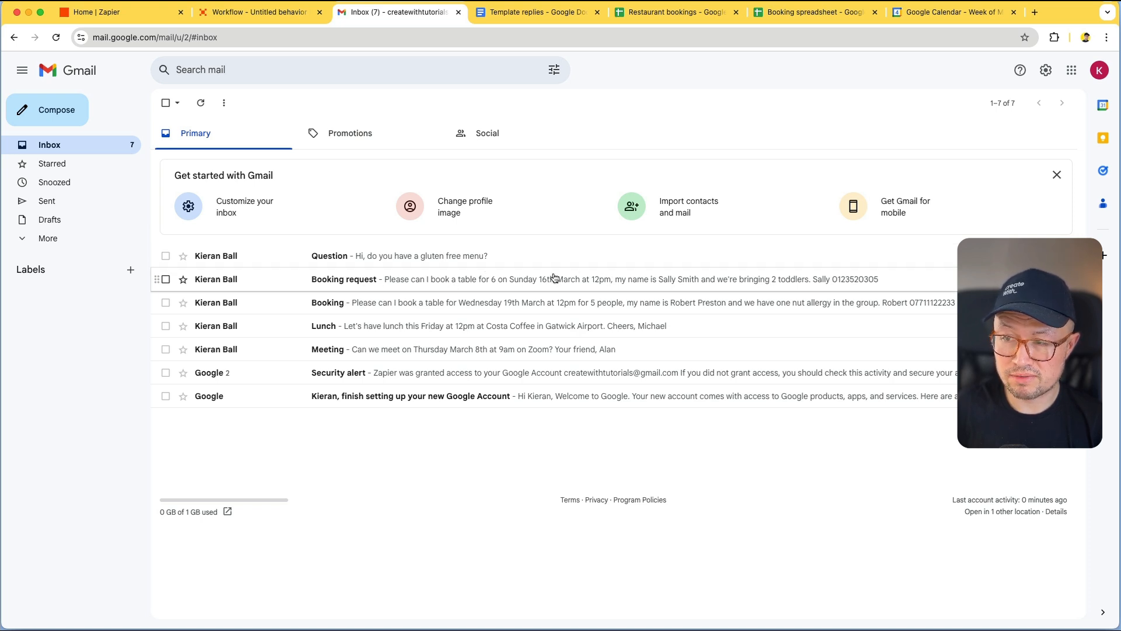
{"action": "left_click", "coordinate": [657, 18]}
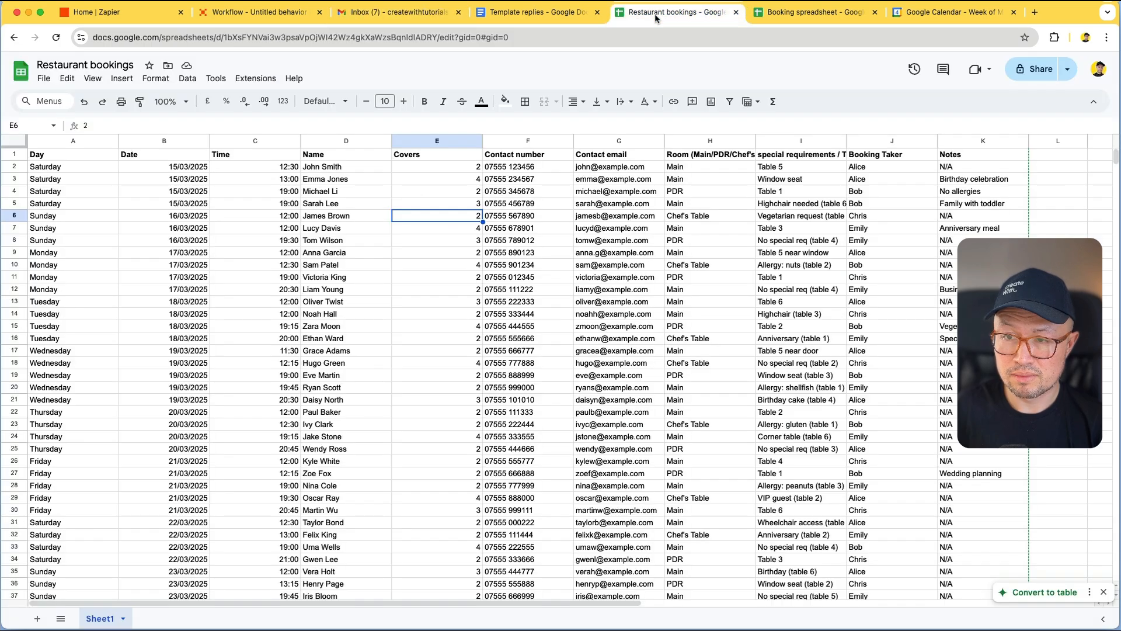
{"action": "left_click", "coordinate": [275, 216]}
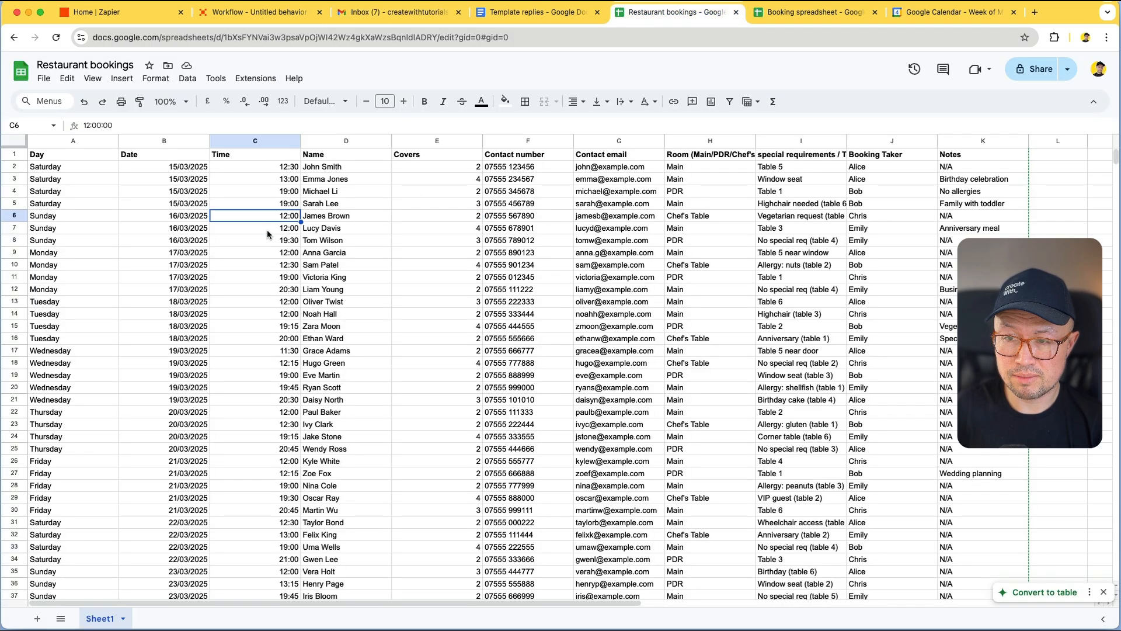
{"action": "left_click", "coordinate": [267, 229]}
{"action": "left_click", "coordinate": [269, 216]}
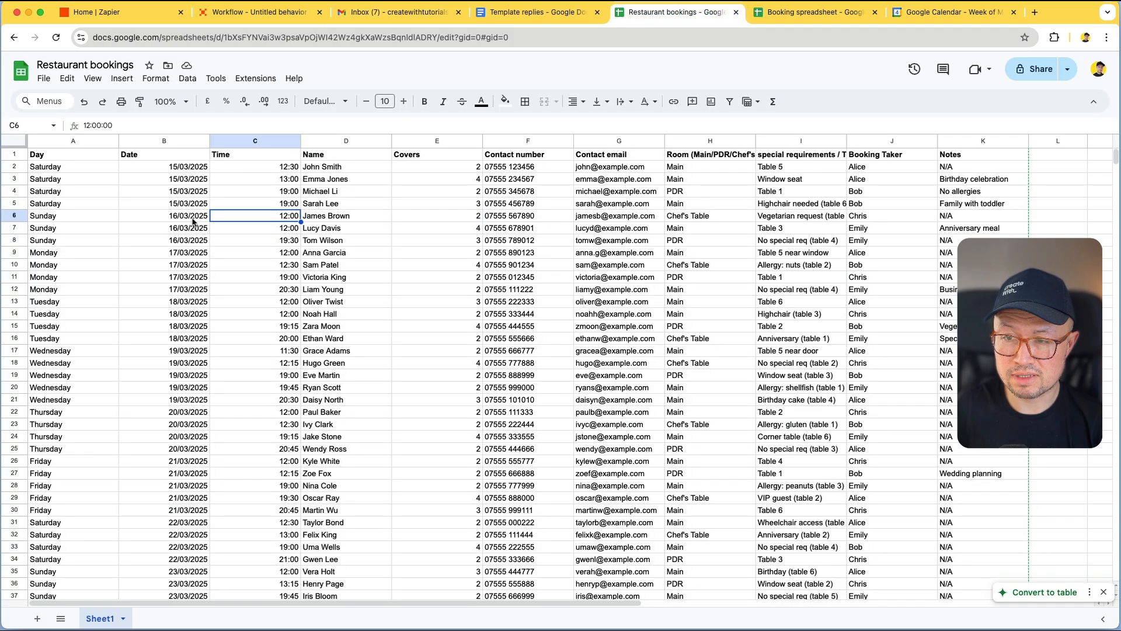
{"action": "left_click", "coordinate": [345, 12]}
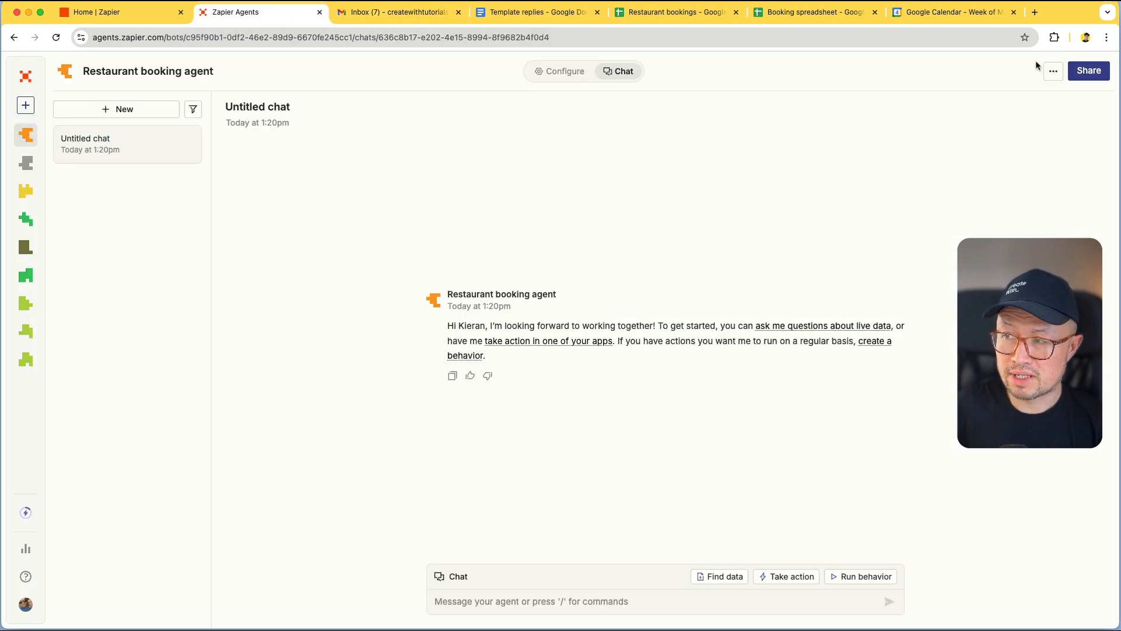
Check the agent's activity history, which shows no behavior runs, then return to Configure
{"action": "left_click", "coordinate": [1054, 73]}
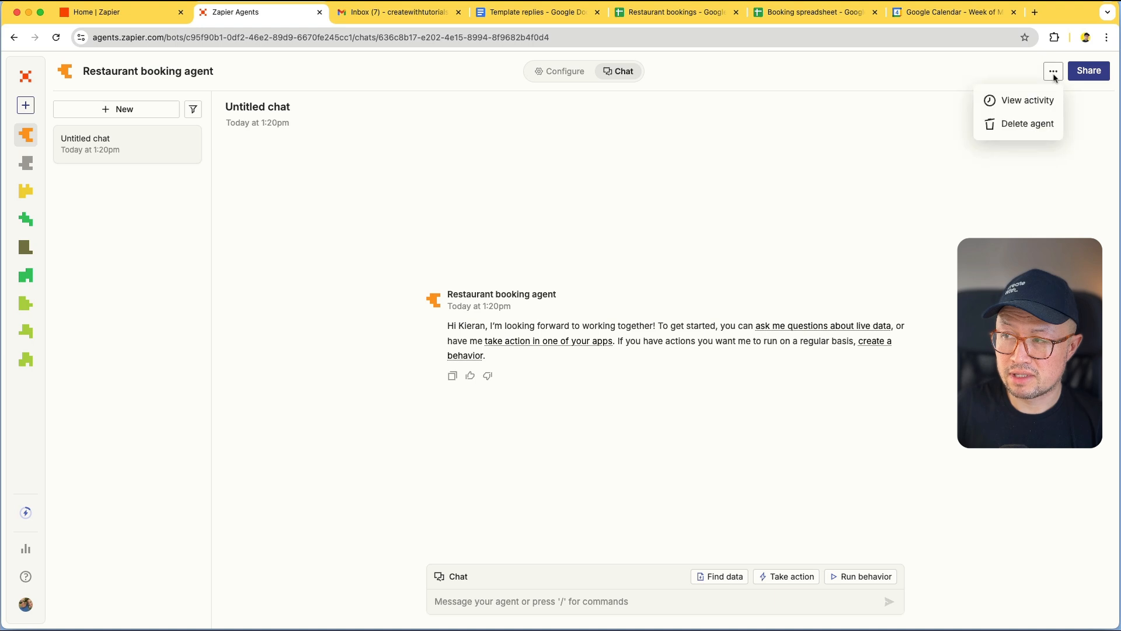
{"action": "left_click", "coordinate": [1004, 102]}
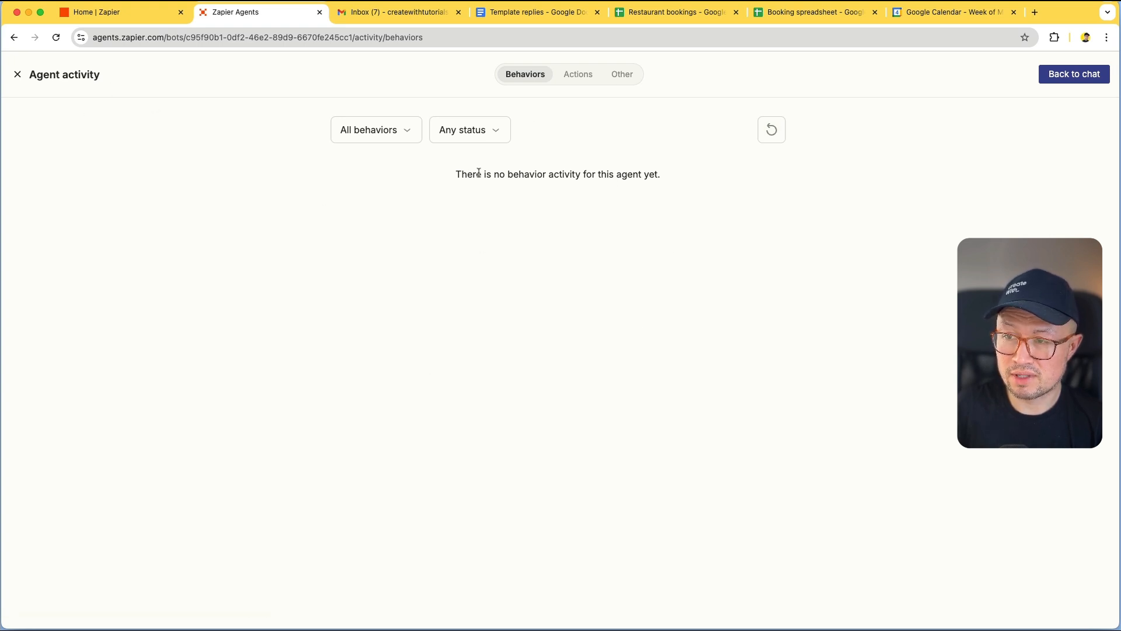
{"action": "left_click", "coordinate": [17, 74]}
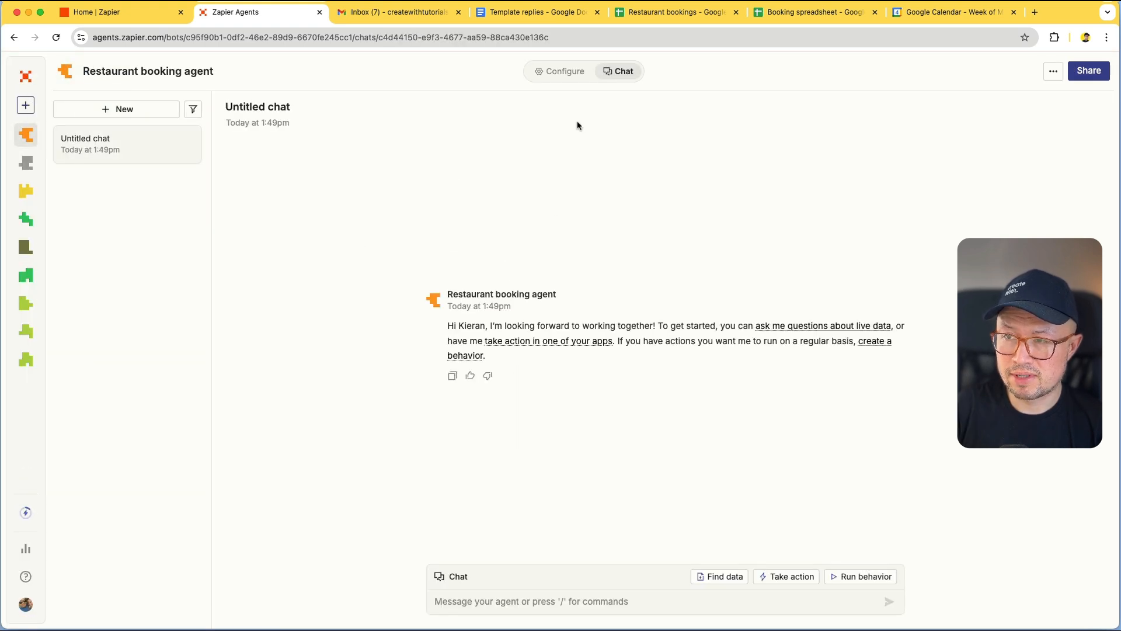
{"action": "left_click", "coordinate": [551, 71]}
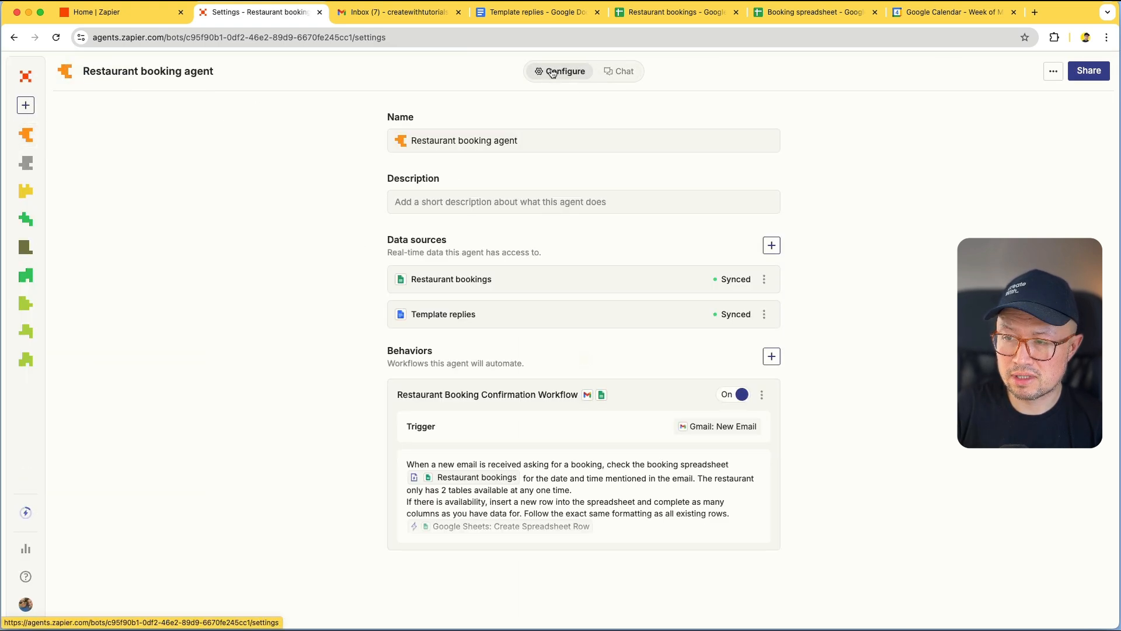
Open the Restaurant Booking Confirmation Workflow and run a behavior test
{"action": "left_click", "coordinate": [632, 486]}
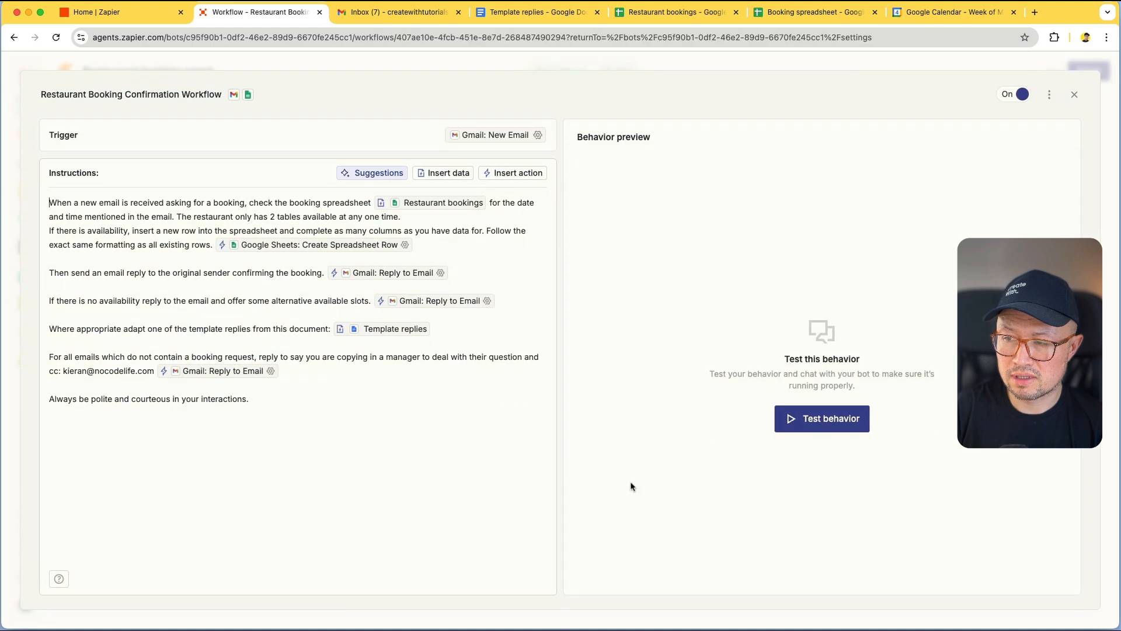
{"action": "left_click", "coordinate": [841, 418]}
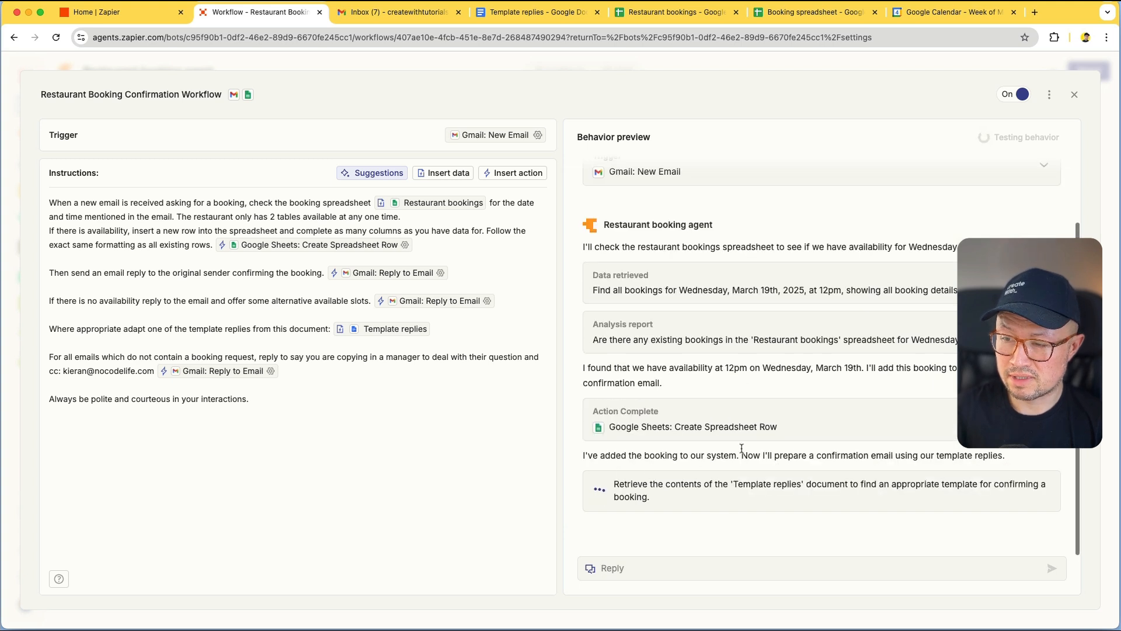
Review row 42's new Wednesday 12:00 booking for 5 with nut allergy, cell by cell
{"action": "left_click", "coordinate": [699, 20]}
{"action": "scroll", "coordinate": [206, 263], "scroll_direction": "down", "scroll_amount": 1}
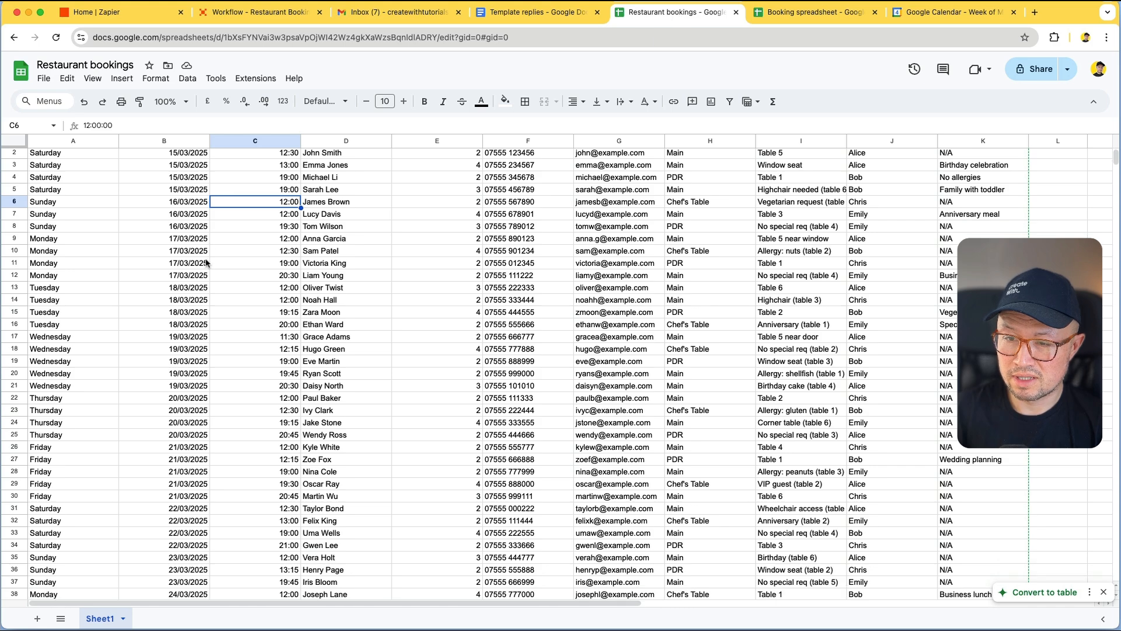
{"action": "scroll", "coordinate": [205, 263], "scroll_direction": "down", "scroll_amount": 15}
{"action": "scroll", "coordinate": [208, 257], "scroll_direction": "up", "scroll_amount": 3}
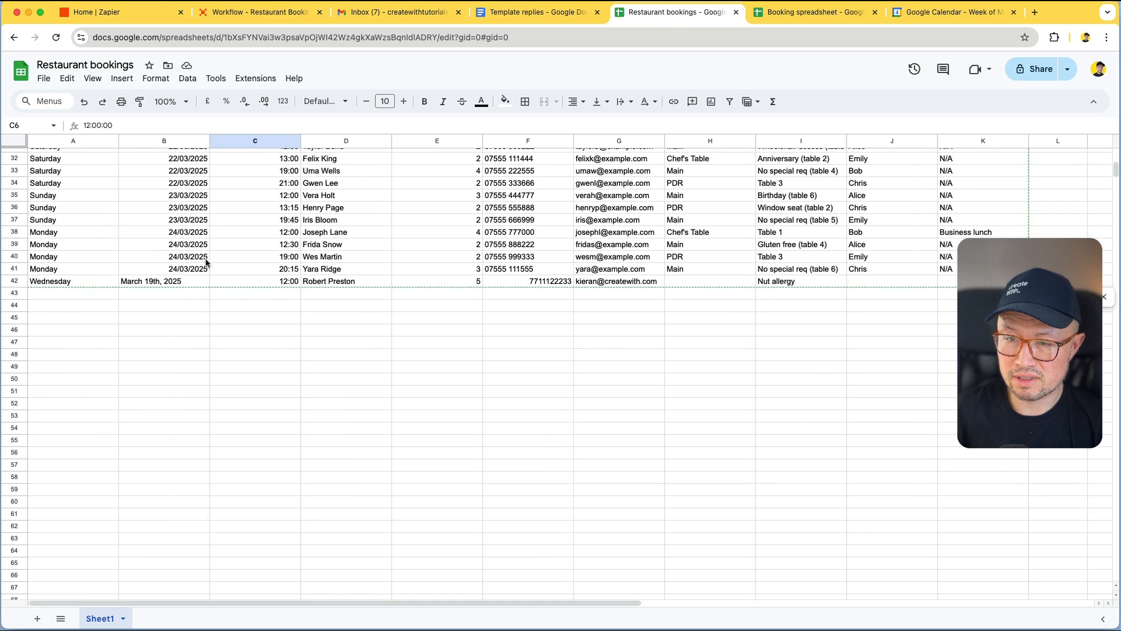
{"action": "left_click", "coordinate": [46, 282]}
{"action": "left_click", "coordinate": [161, 283]}
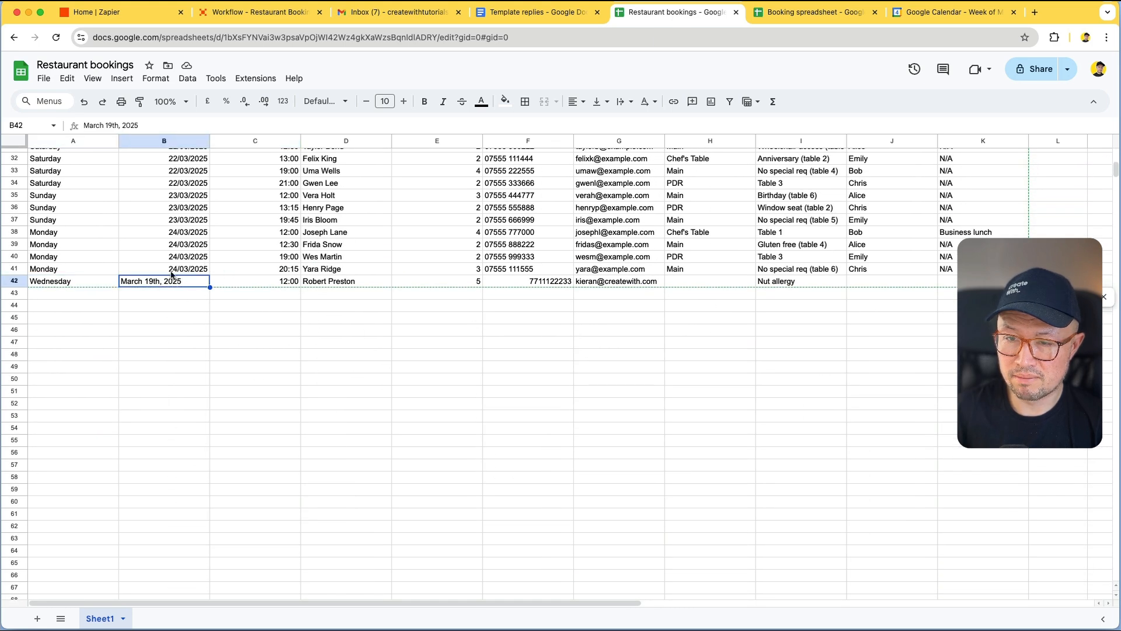
{"action": "left_click", "coordinate": [280, 283]}
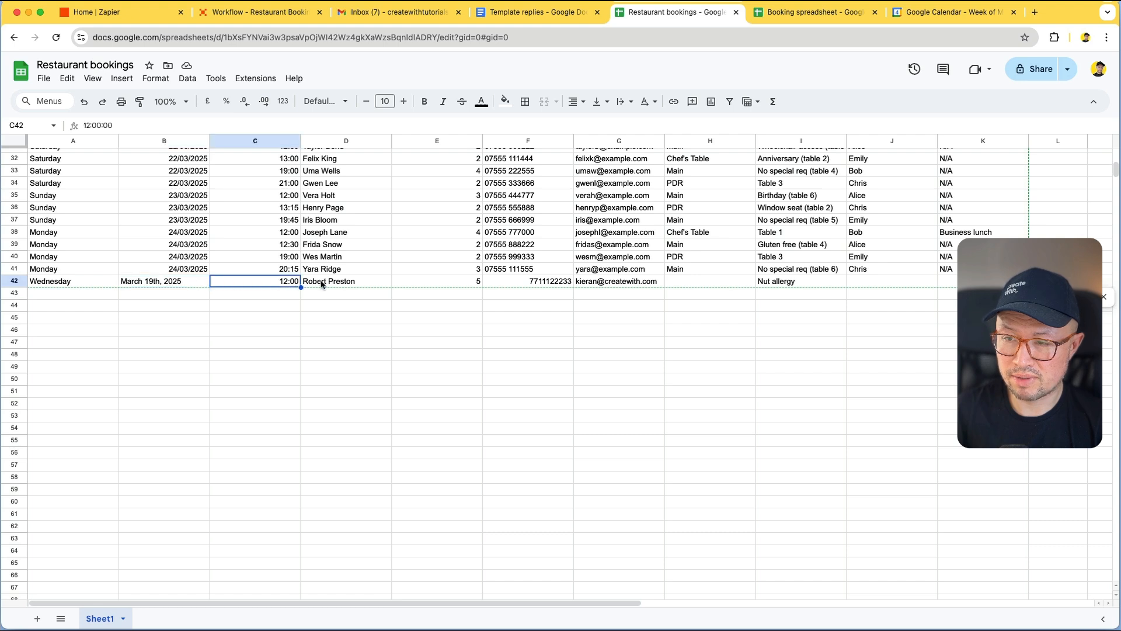
{"action": "left_click", "coordinate": [341, 284]}
{"action": "left_click", "coordinate": [436, 286]}
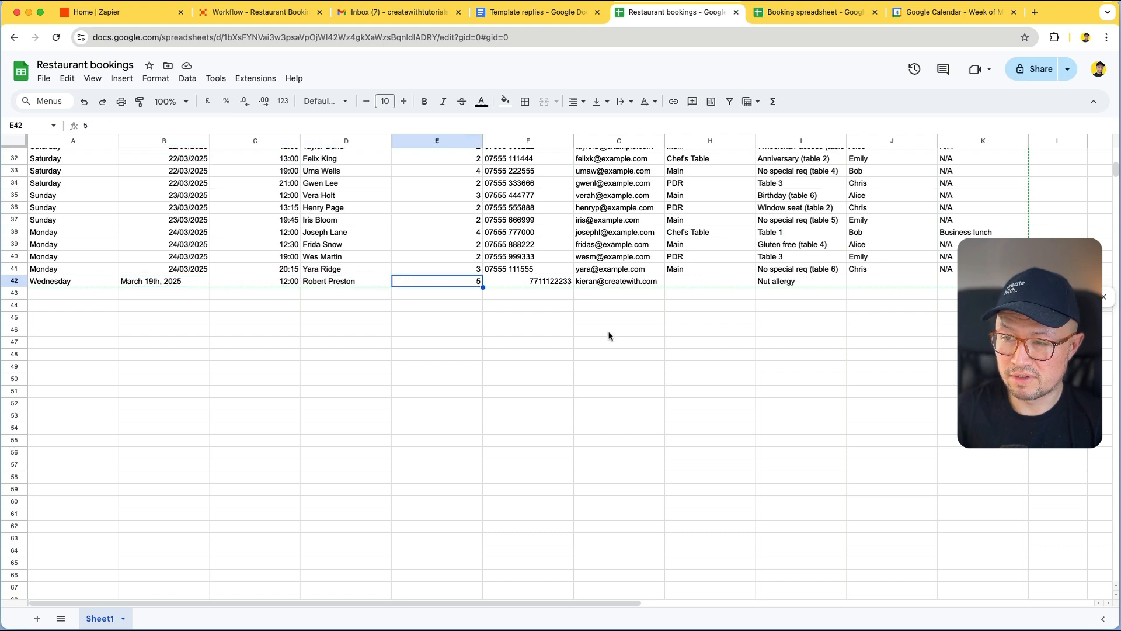
{"action": "left_click", "coordinate": [531, 286]}
{"action": "left_click", "coordinate": [617, 283]}
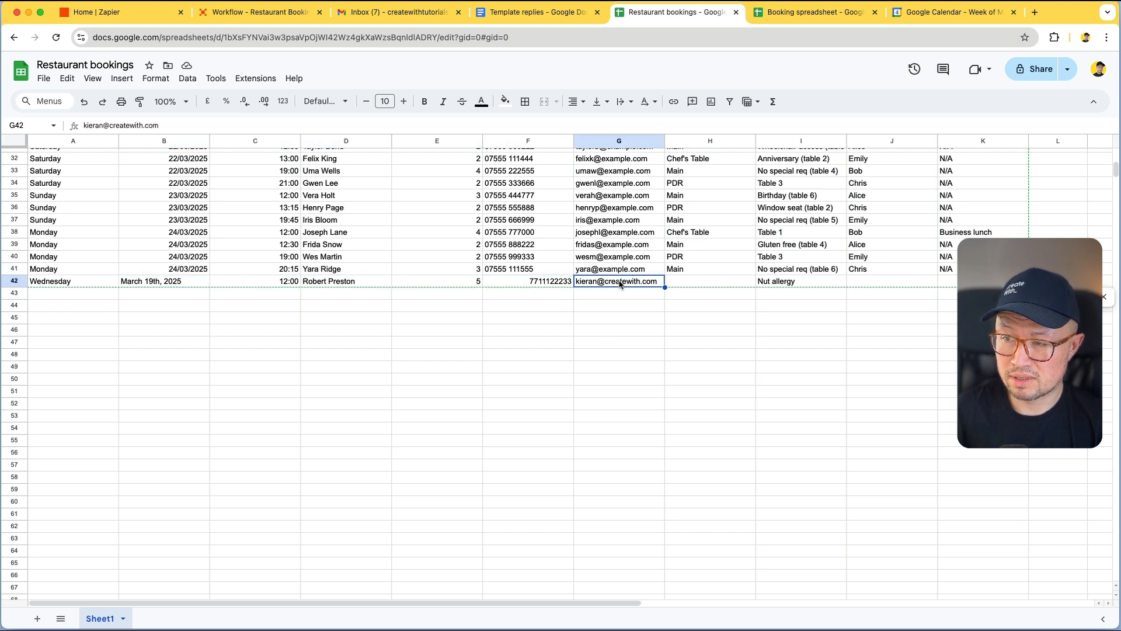
{"action": "left_click", "coordinate": [784, 281]}
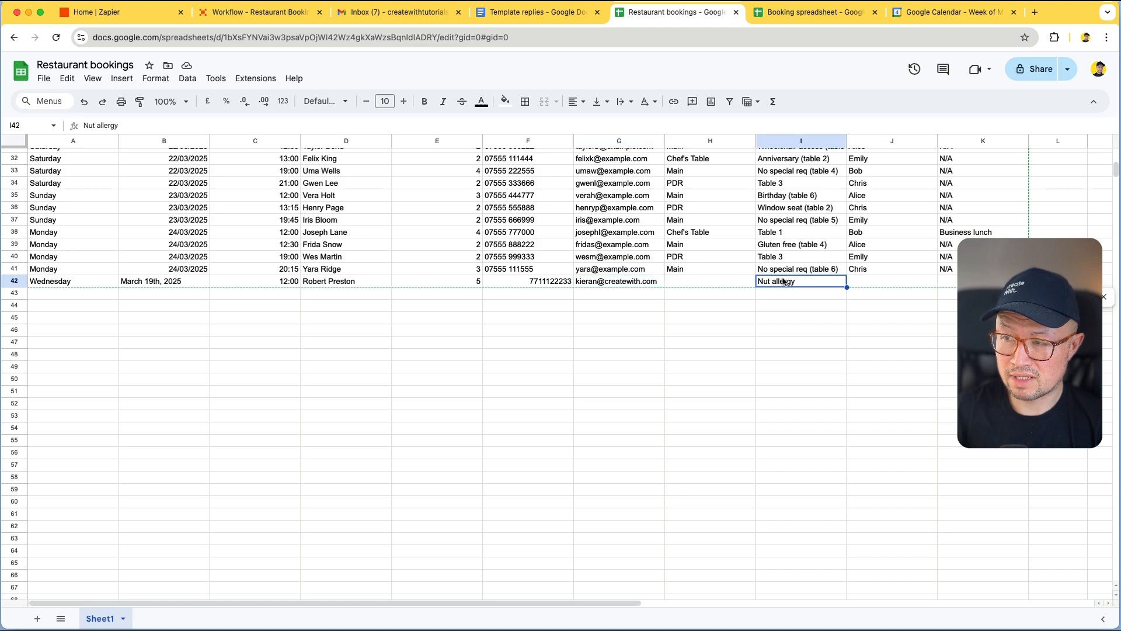
Compare the date format of the new booking in B42 against B41
{"action": "scroll", "coordinate": [784, 281], "scroll_direction": "up", "scroll_amount": 10}
{"action": "scroll", "coordinate": [785, 281], "scroll_direction": "down", "scroll_amount": 6}
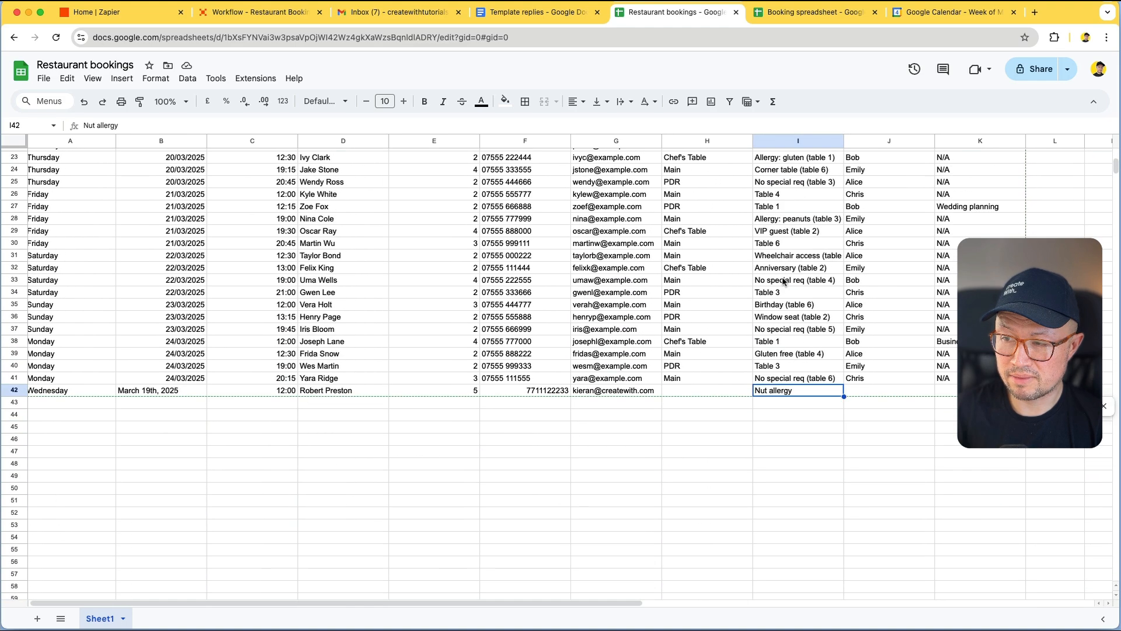
{"action": "scroll", "coordinate": [584, 423], "scroll_direction": "up", "scroll_amount": 2}
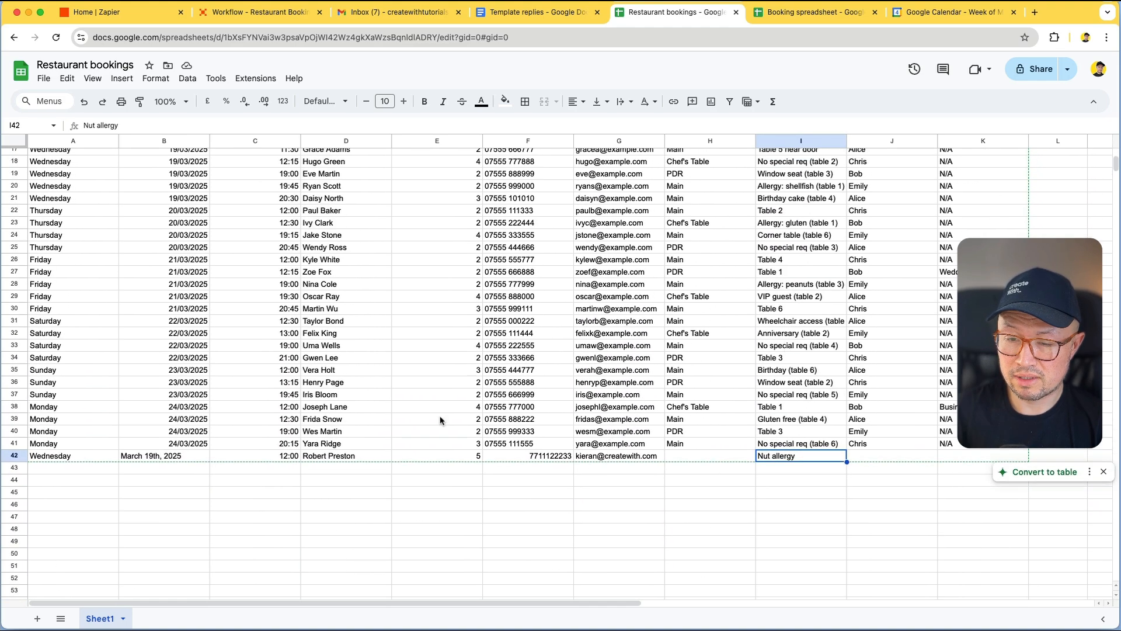
{"action": "left_click", "coordinate": [172, 457]}
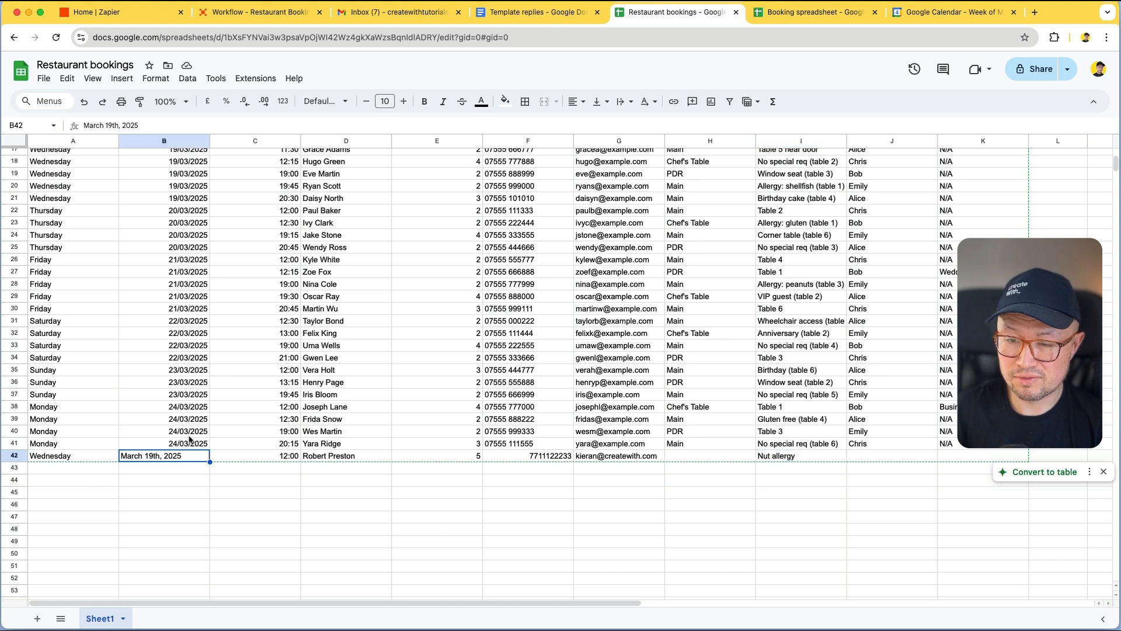
{"action": "left_click", "coordinate": [187, 444]}
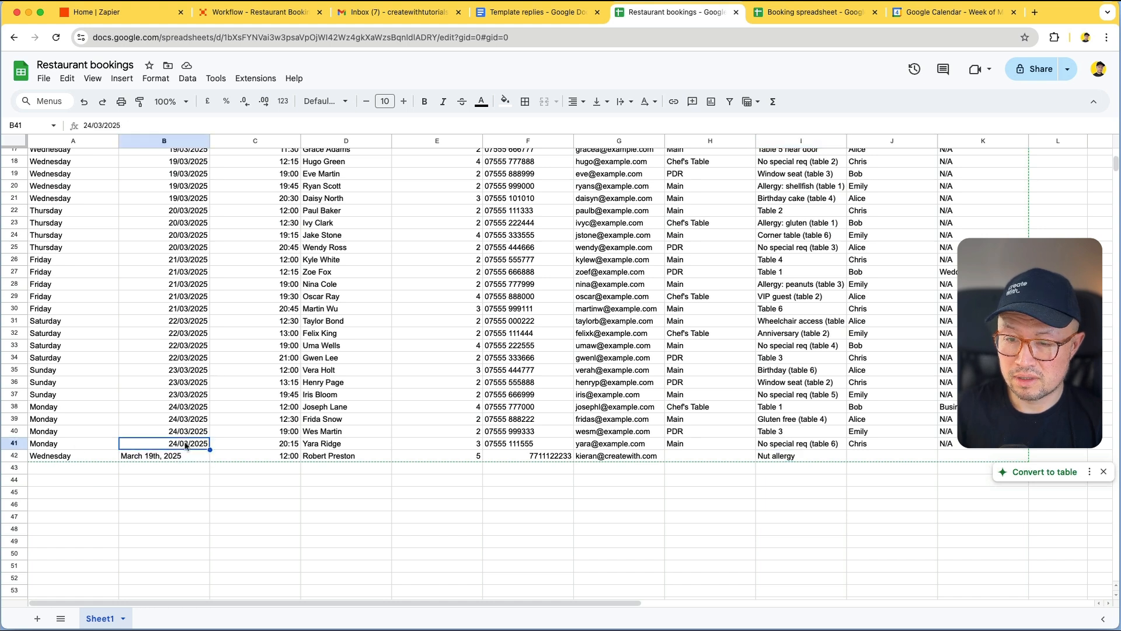
{"action": "left_click", "coordinate": [184, 456]}
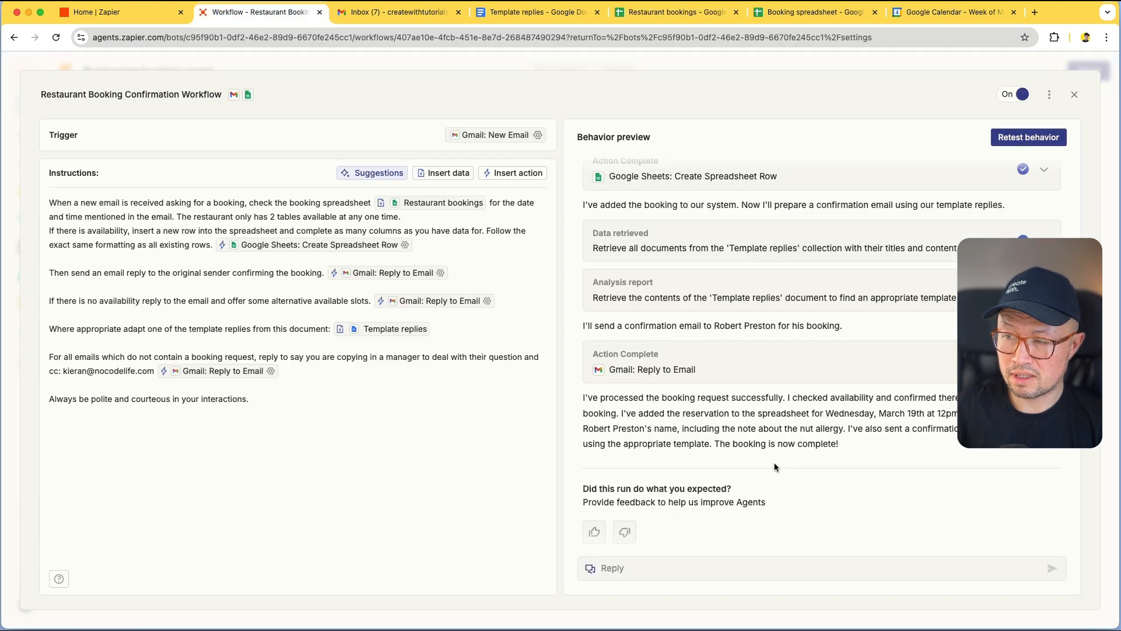
{"action": "scroll", "coordinate": [776, 467], "scroll_direction": "down", "scroll_amount": 1}
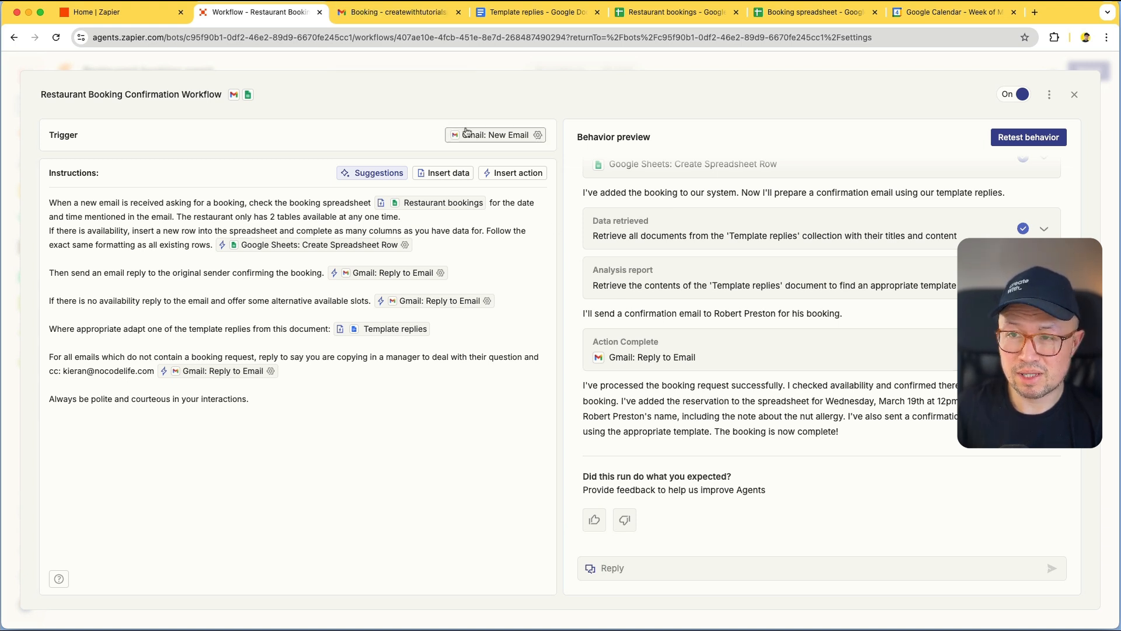
Open the Booking thread and inspect the confirmation reply's recipient details
{"action": "left_click", "coordinate": [396, 11]}
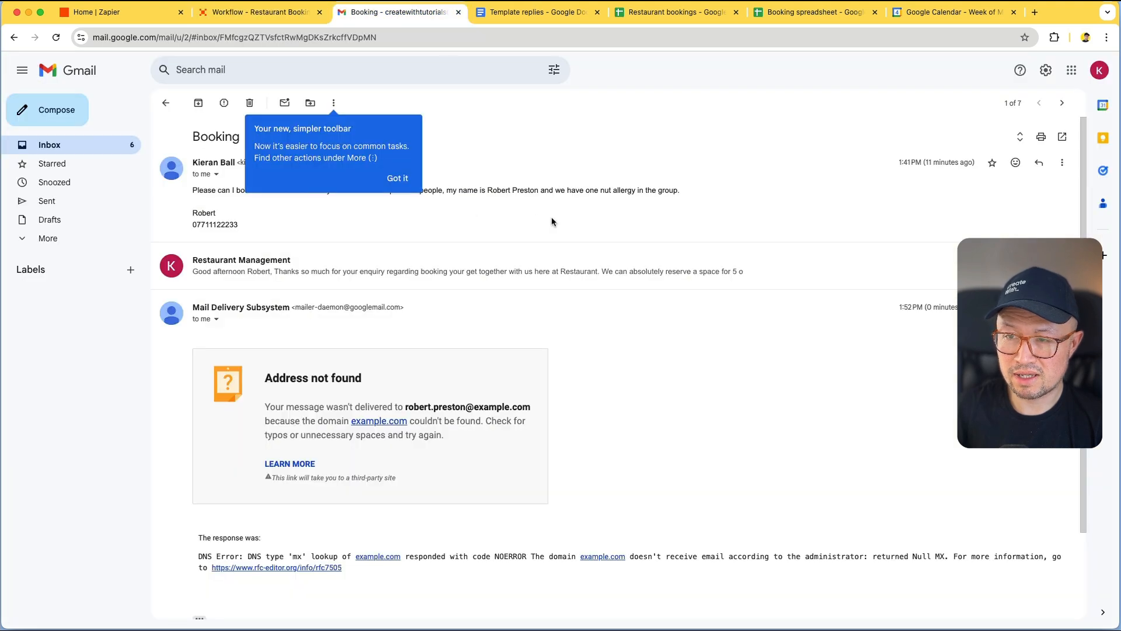
{"action": "left_click", "coordinate": [398, 178]}
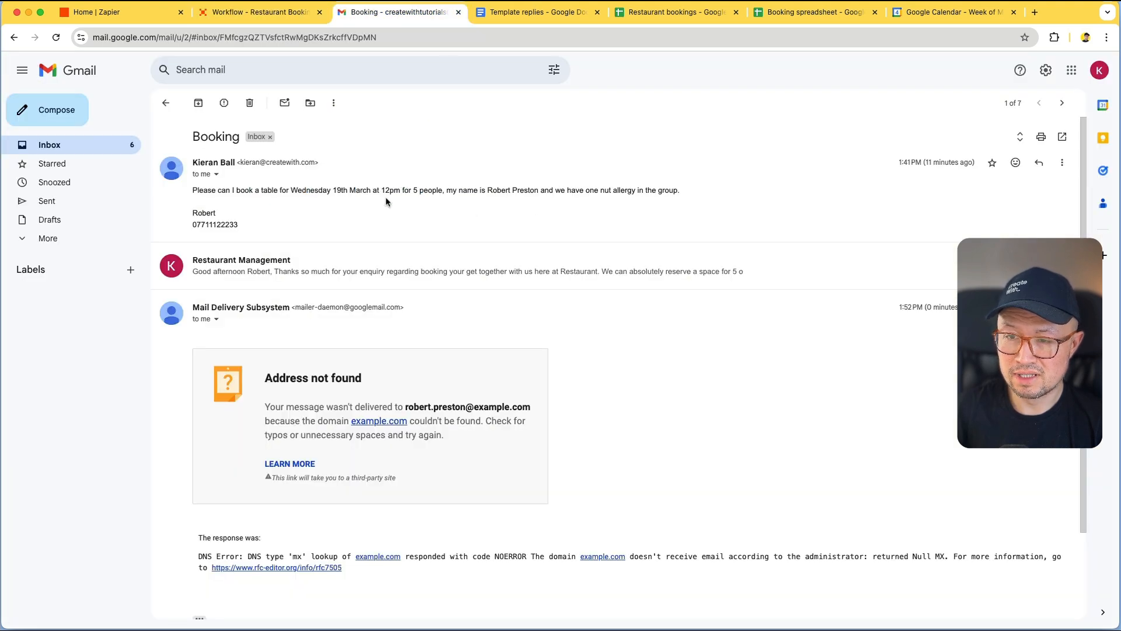
{"action": "left_click", "coordinate": [286, 271]}
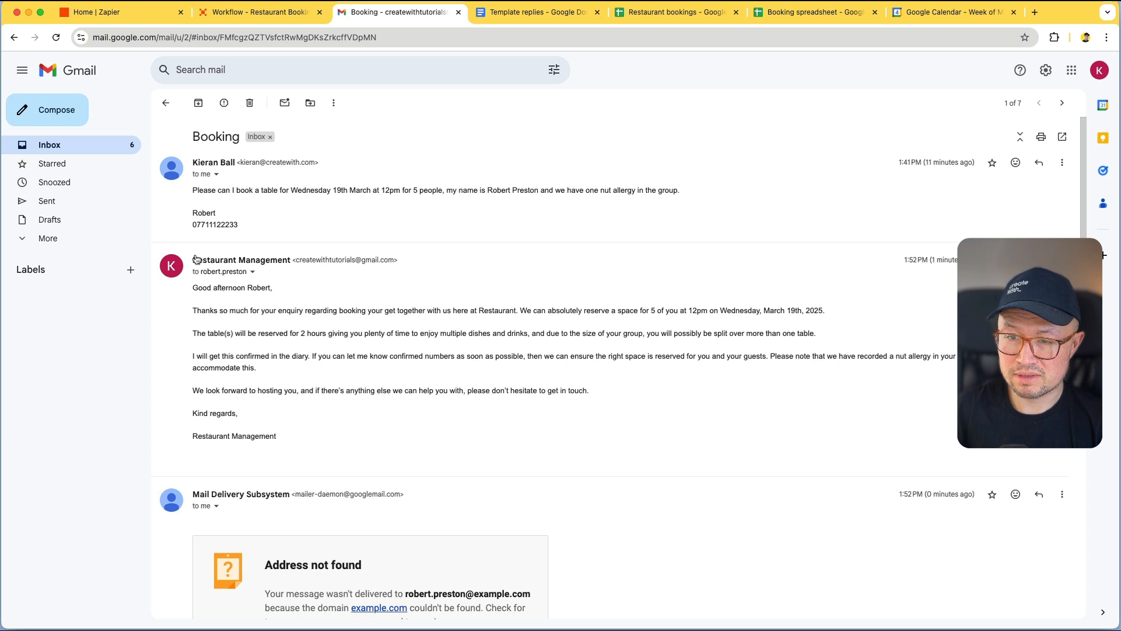
{"action": "left_click", "coordinate": [253, 272]}
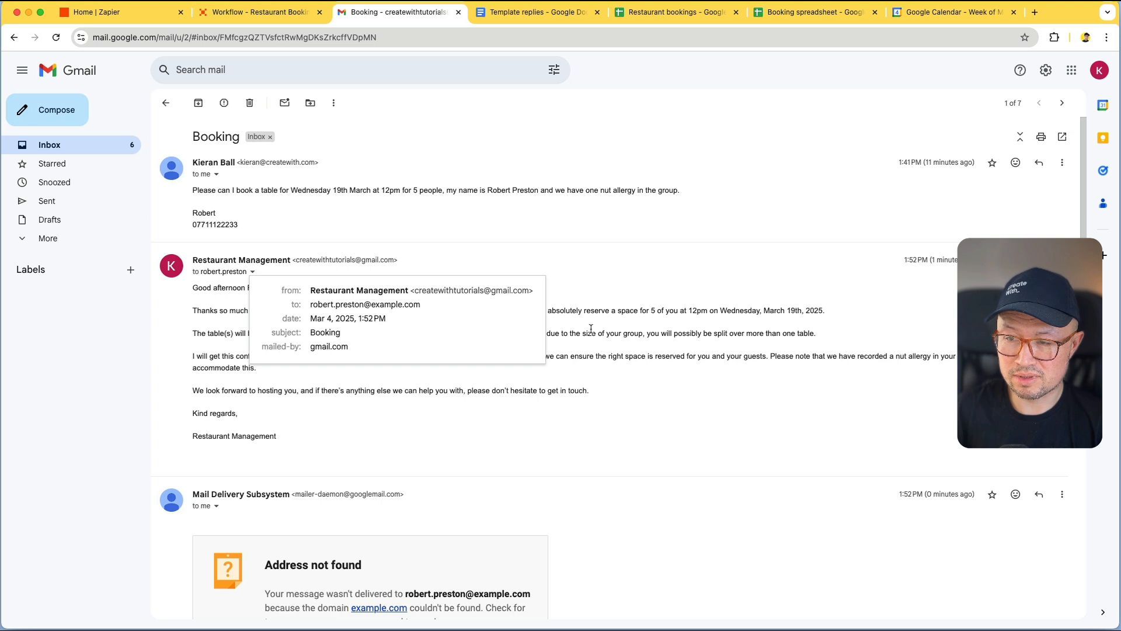
{"action": "mouse_move", "coordinate": [338, 303]}
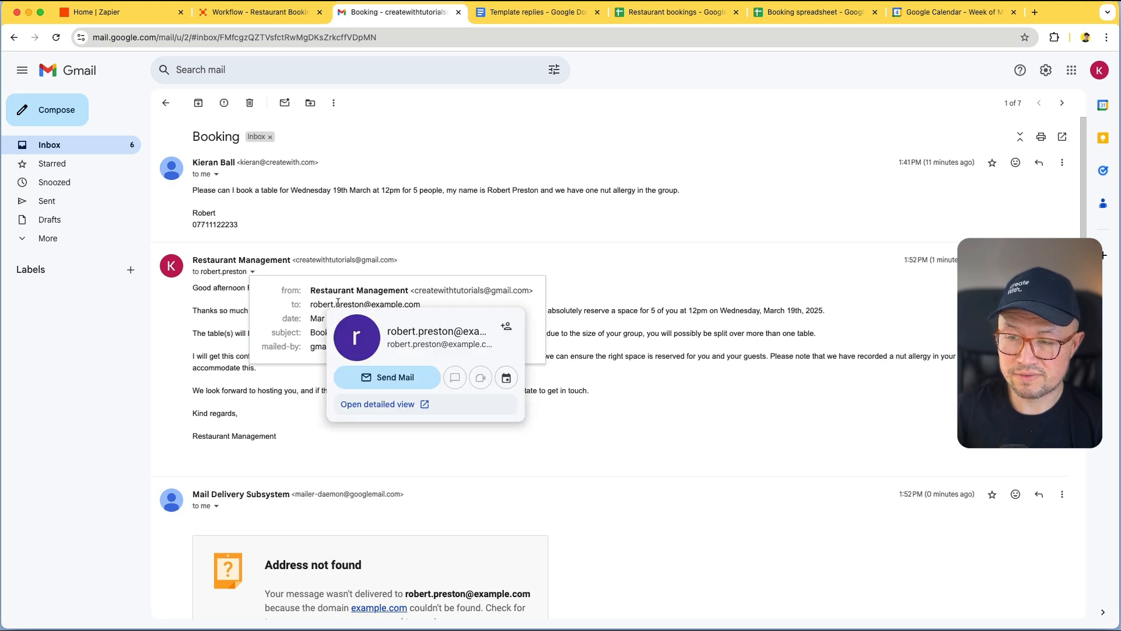
{"action": "left_click", "coordinate": [654, 328]}
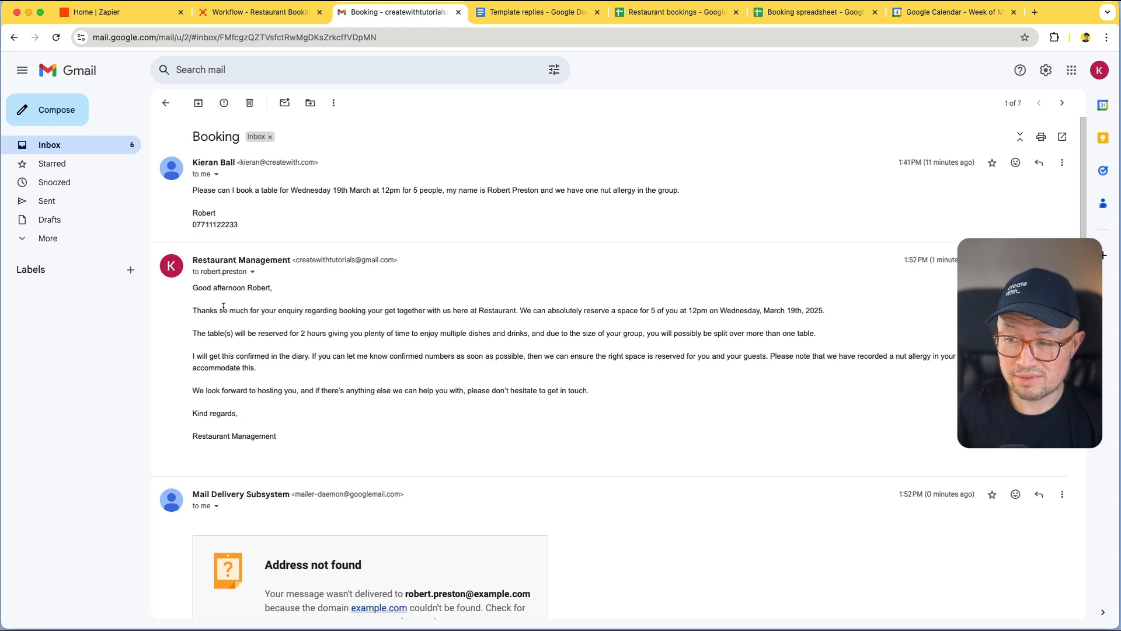
Glance at the Template replies doc and Booking email, then return to the workflow editor
{"action": "left_click", "coordinate": [495, 16]}
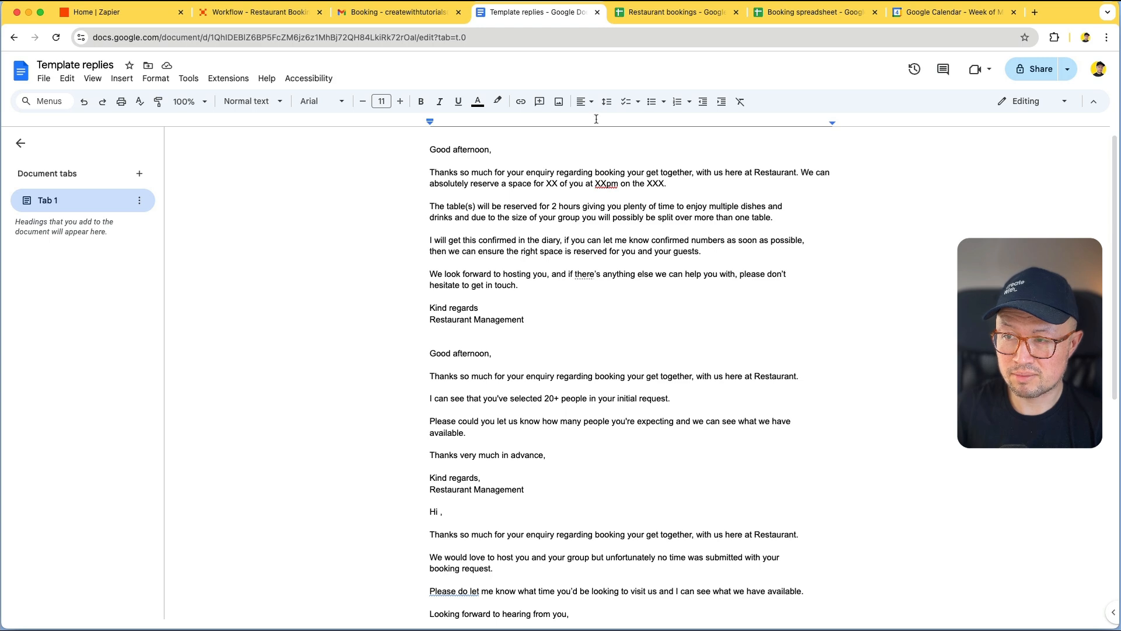
{"action": "left_click", "coordinate": [385, 13]}
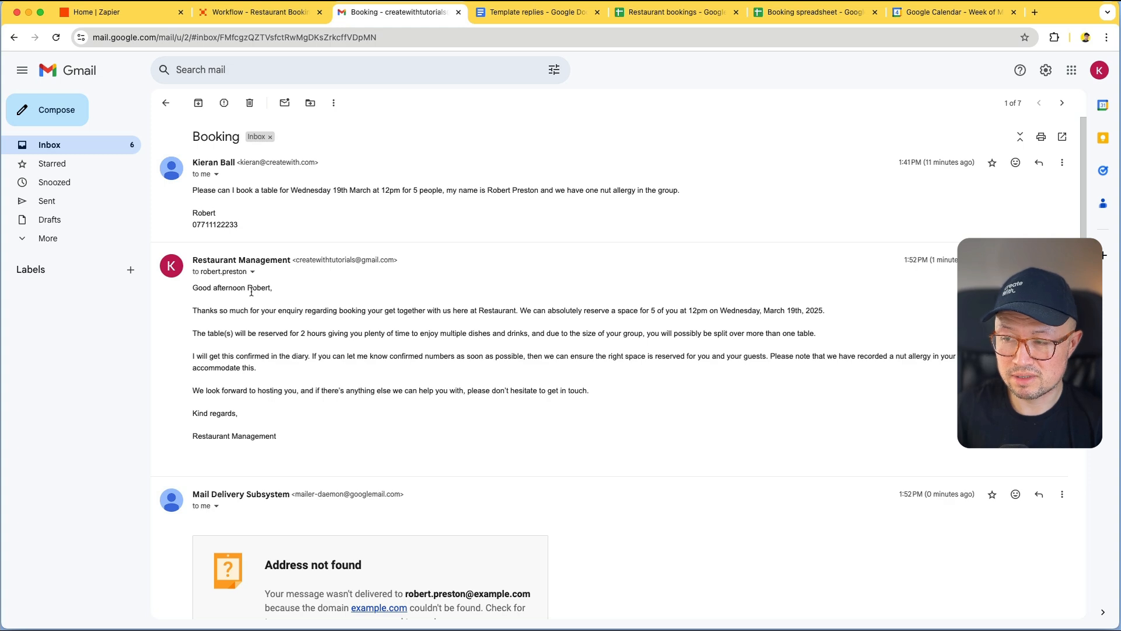
{"action": "left_click", "coordinate": [260, 18]}
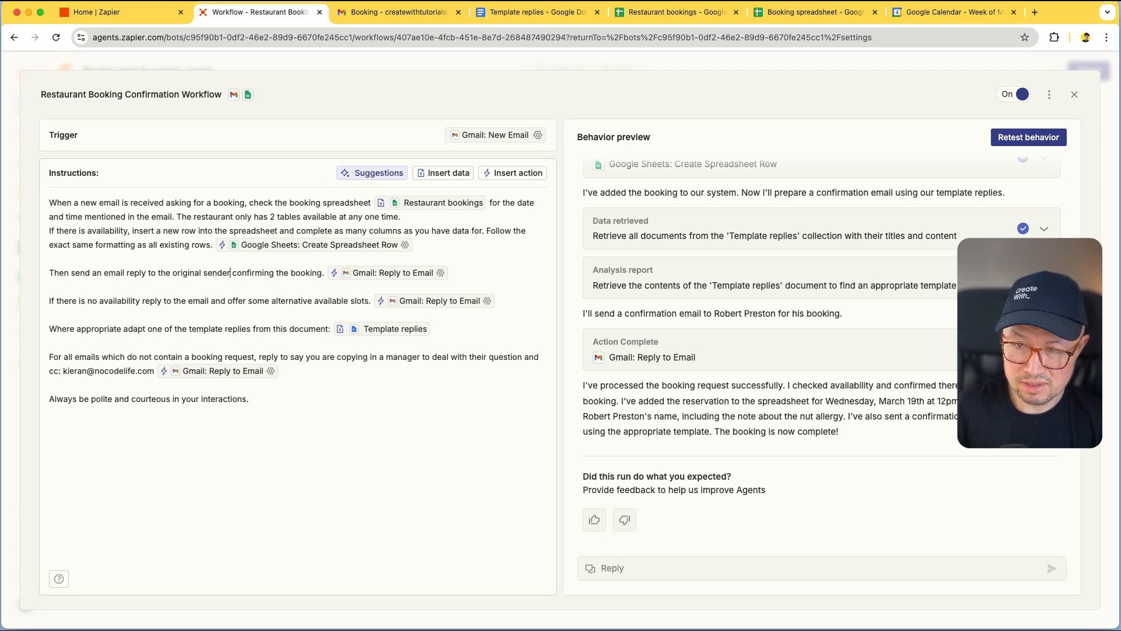
Add "'s email address (the one the original email came from)" to the reply step and save
{"action": "type", "text": "a"}
{"action": "key", "text": "BackSpace"}
{"action": "key", "text": "BackSpace"}
{"action": "type", "text": "a"}
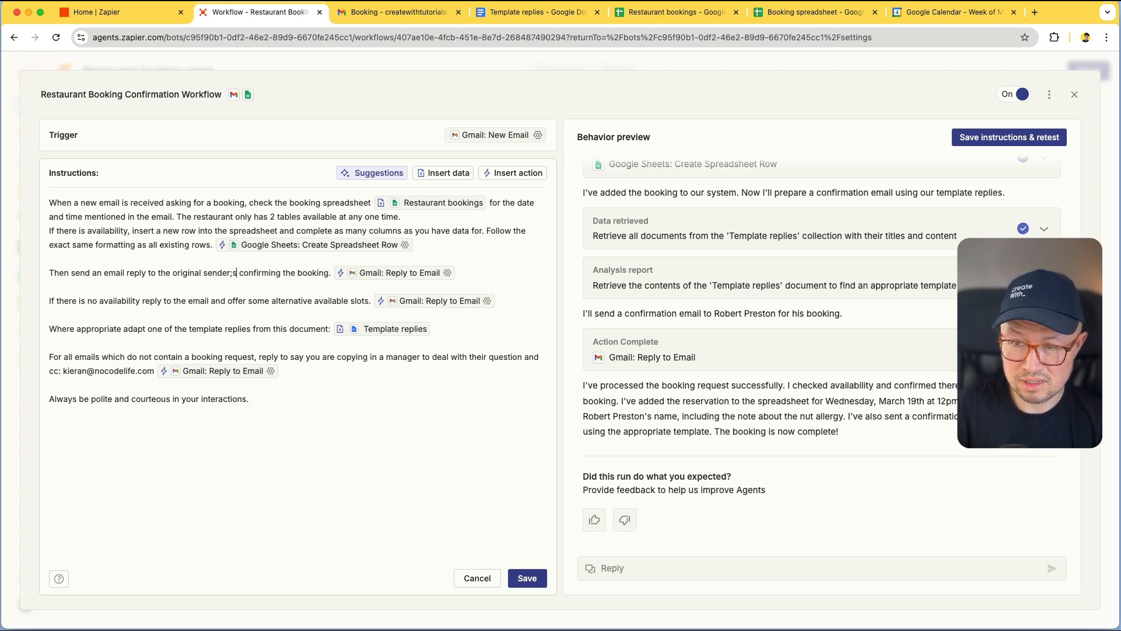
{"action": "key", "text": "BackSpace"}
{"action": "key", "text": "BackSpace"}
{"action": "type", "text": "'s email addrss"}
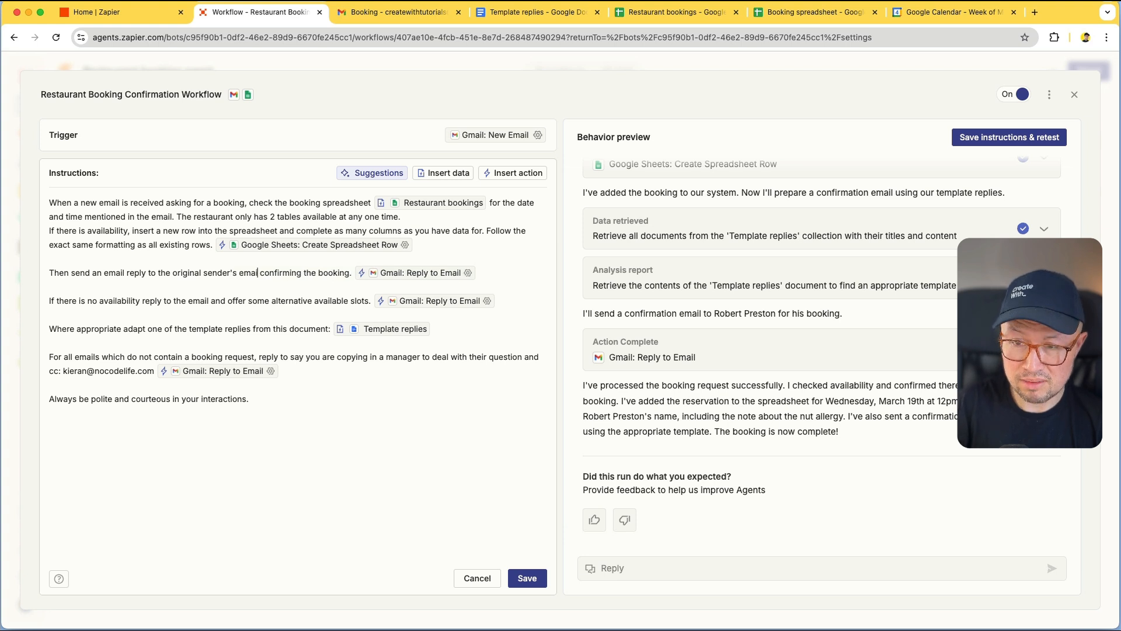
{"action": "key", "text": "BackSpace"}
{"action": "key", "text": "BackSpace"}
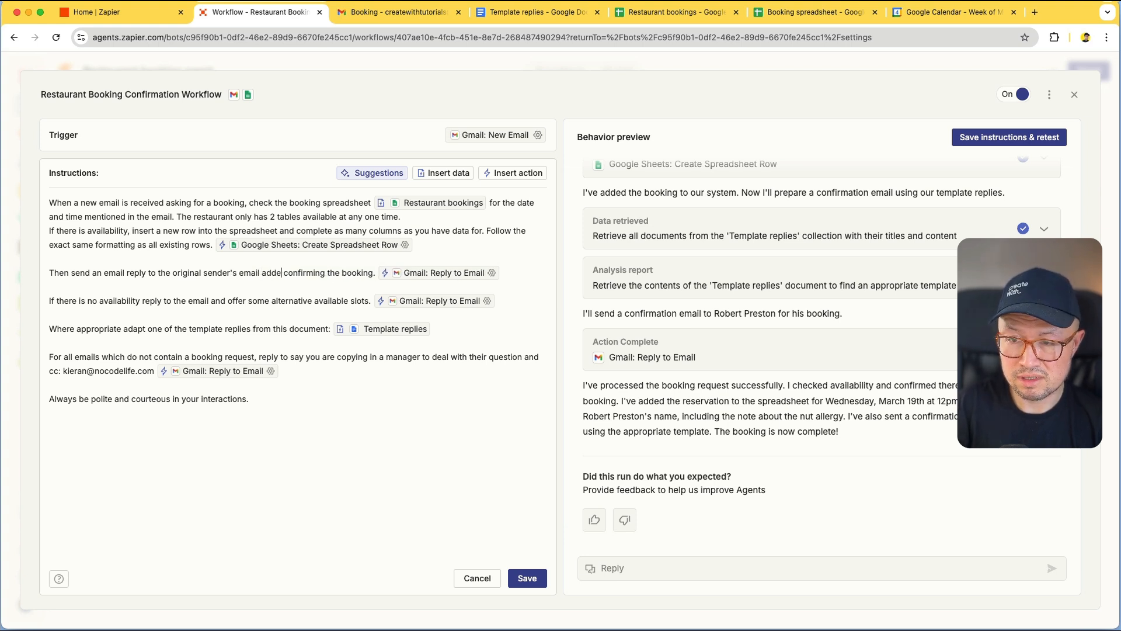
{"action": "type", "text": "ess ("}
{"action": "type", "text": "the one the me"}
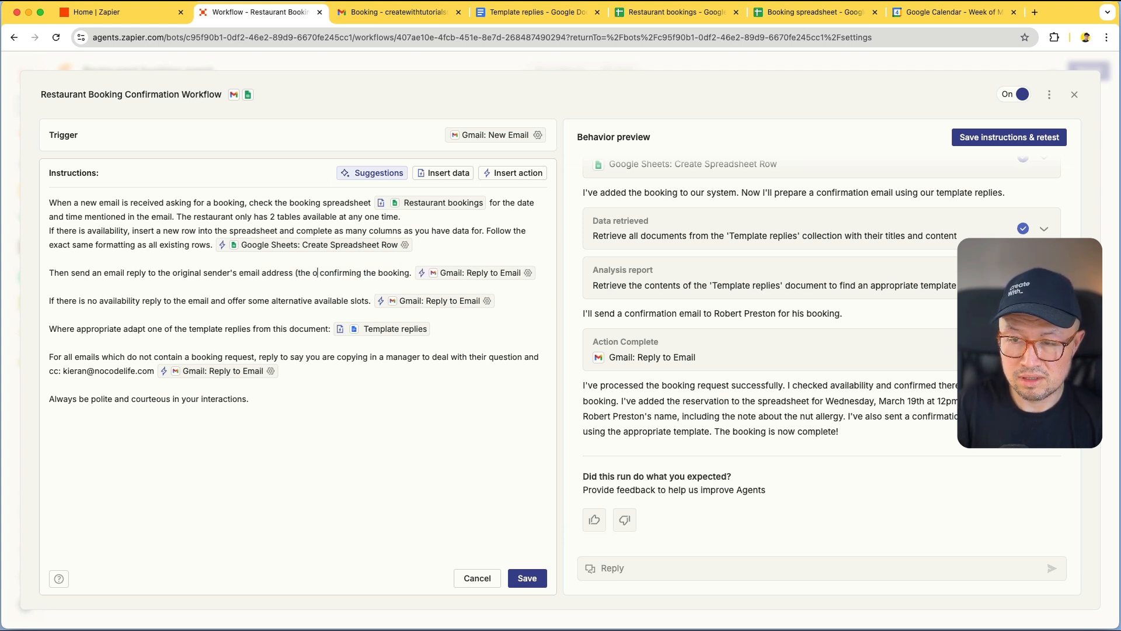
{"action": "key", "text": "BackSpace"}
{"action": "key", "text": "BackSpace"}
{"action": "type", "text": "original email c"}
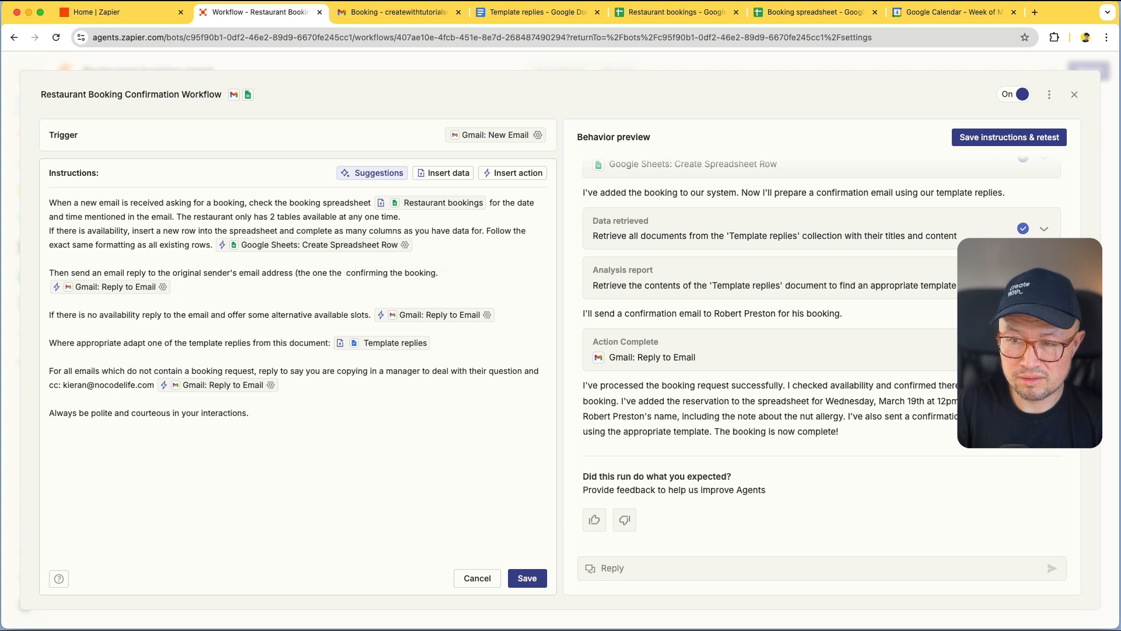
{"action": "type", "text": "ame from)"}
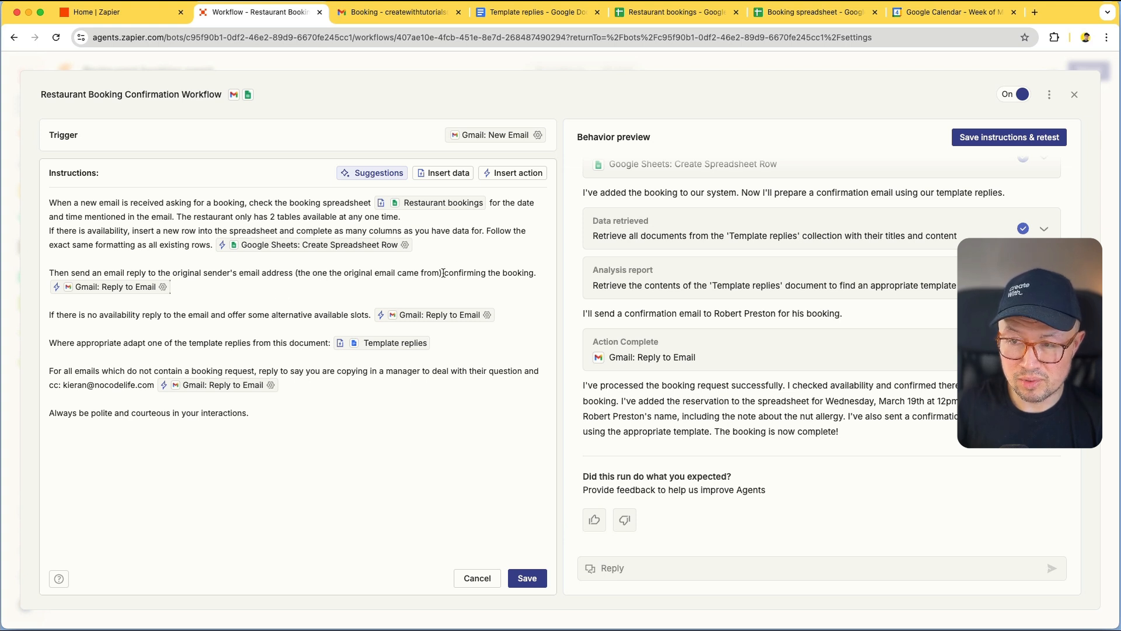
{"action": "left_click_drag", "start_coordinate": [444, 273], "coordinate": [203, 273]}
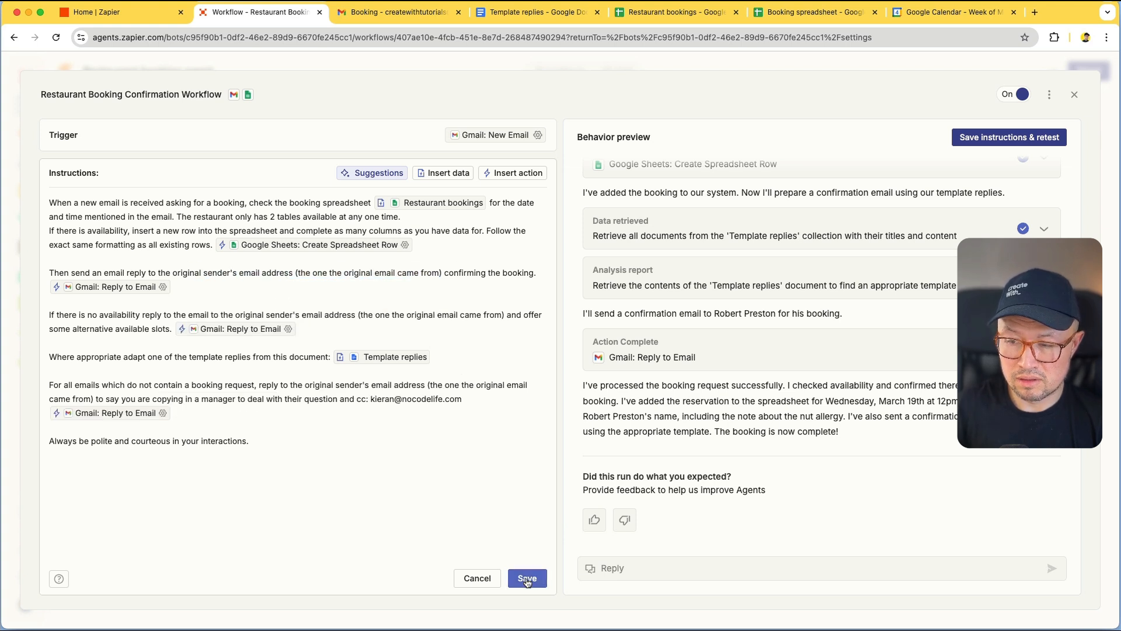
{"action": "left_click", "coordinate": [528, 578]}
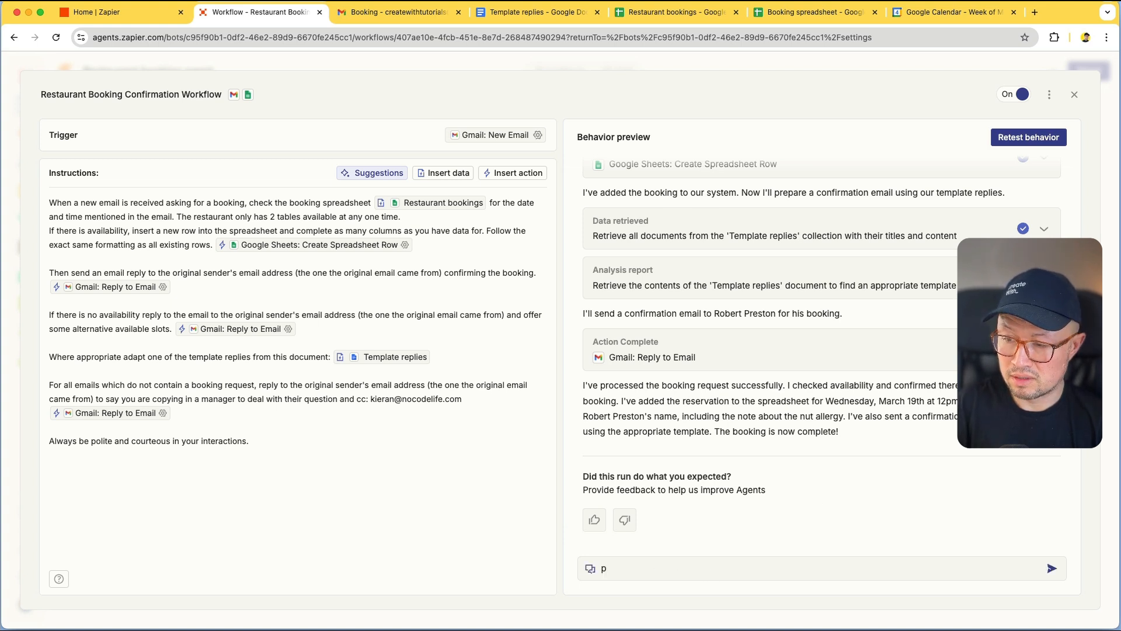
{"action": "key", "text": "BackSpace"}
Rerun the test and inspect the gluten-free reply's missing To, Cc or Bcc error
{"action": "left_click", "coordinate": [1036, 137]}
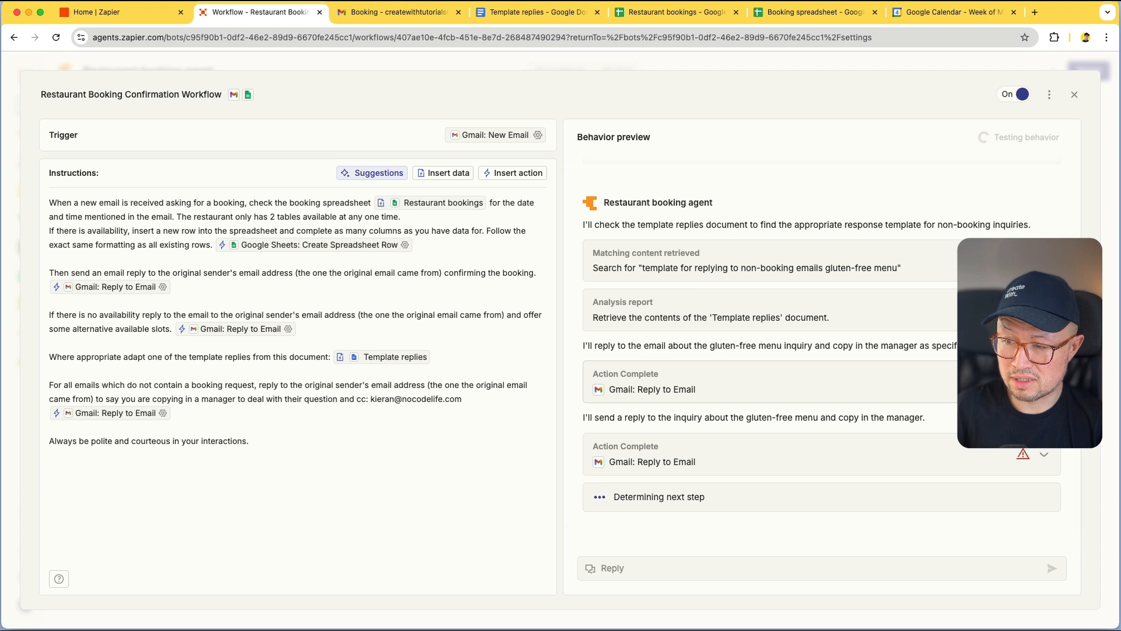
{"action": "left_click", "coordinate": [894, 382]}
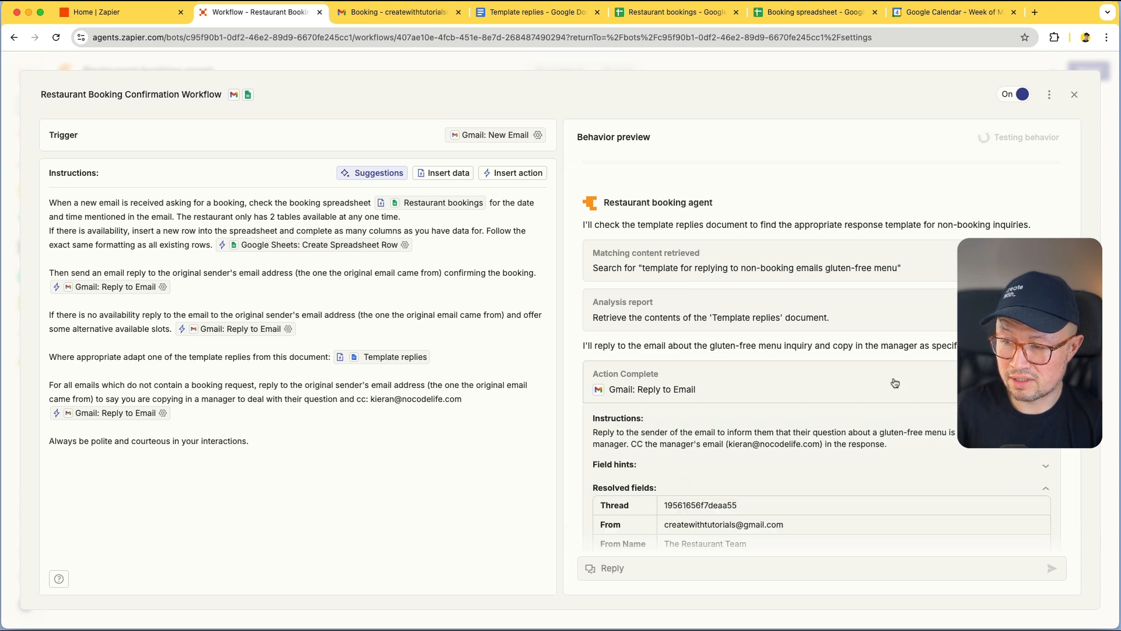
{"action": "scroll", "coordinate": [894, 381], "scroll_direction": "down", "scroll_amount": 3}
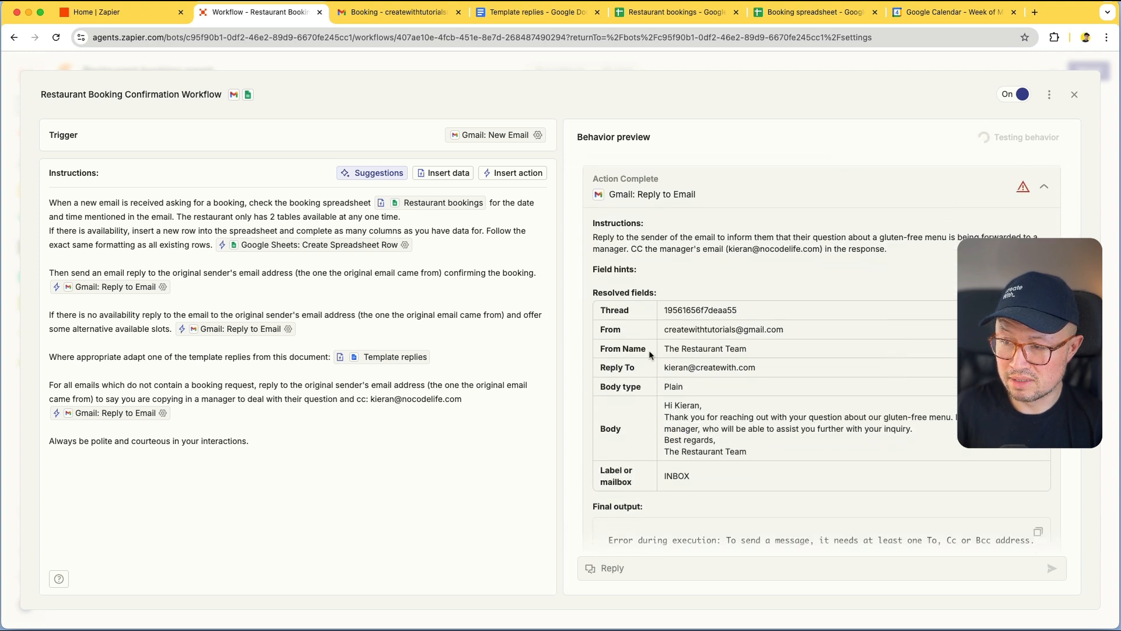
{"action": "scroll", "coordinate": [678, 421], "scroll_direction": "down", "scroll_amount": 2}
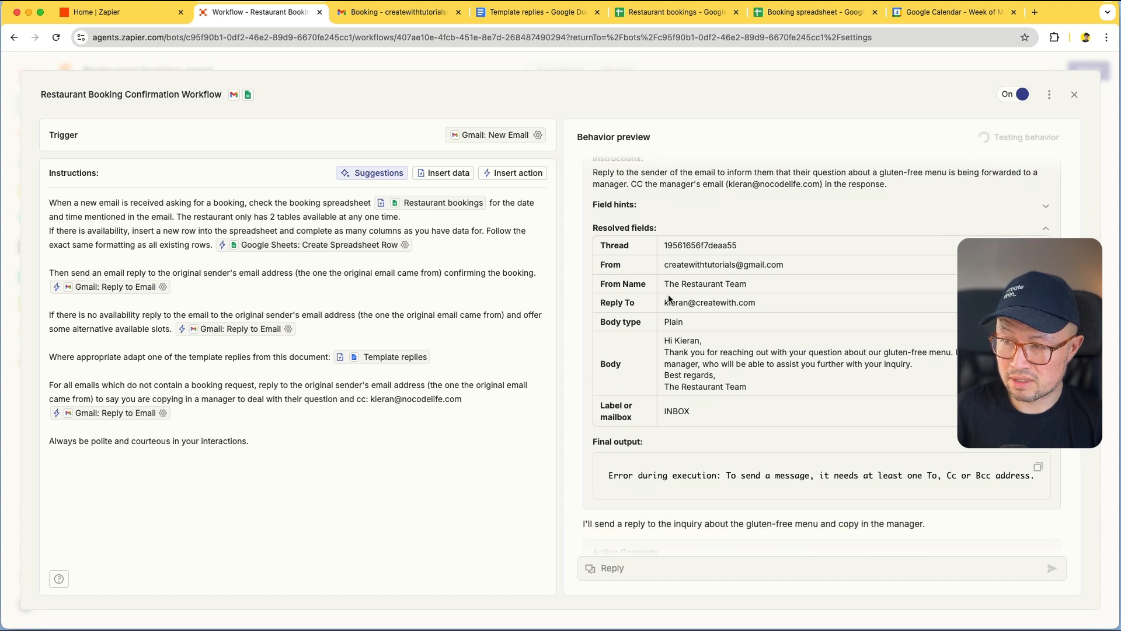
{"action": "scroll", "coordinate": [938, 372], "scroll_direction": "up", "scroll_amount": 3}
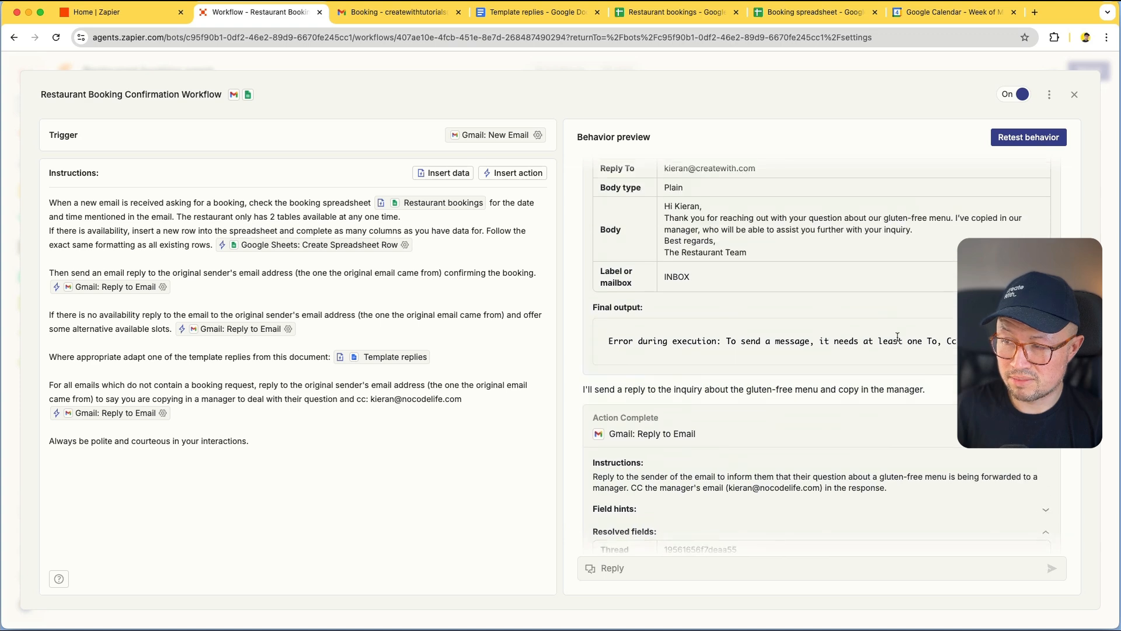
{"action": "scroll", "coordinate": [917, 328], "scroll_direction": "up", "scroll_amount": 2}
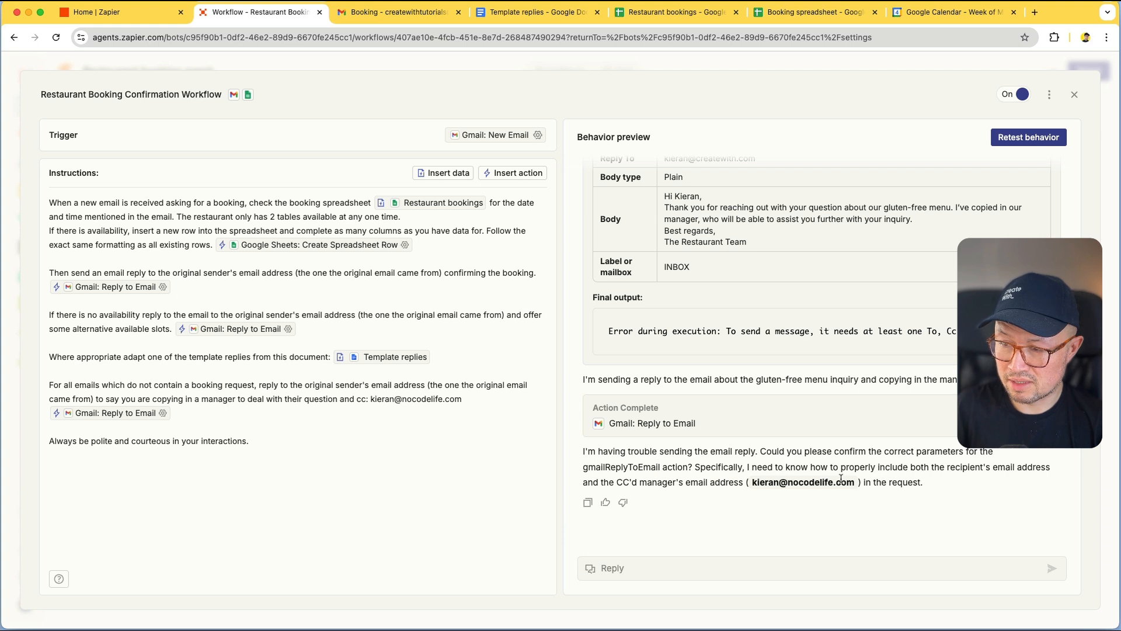
Tell the agent to reply to the person who sent the original email
{"action": "left_click", "coordinate": [695, 563]}
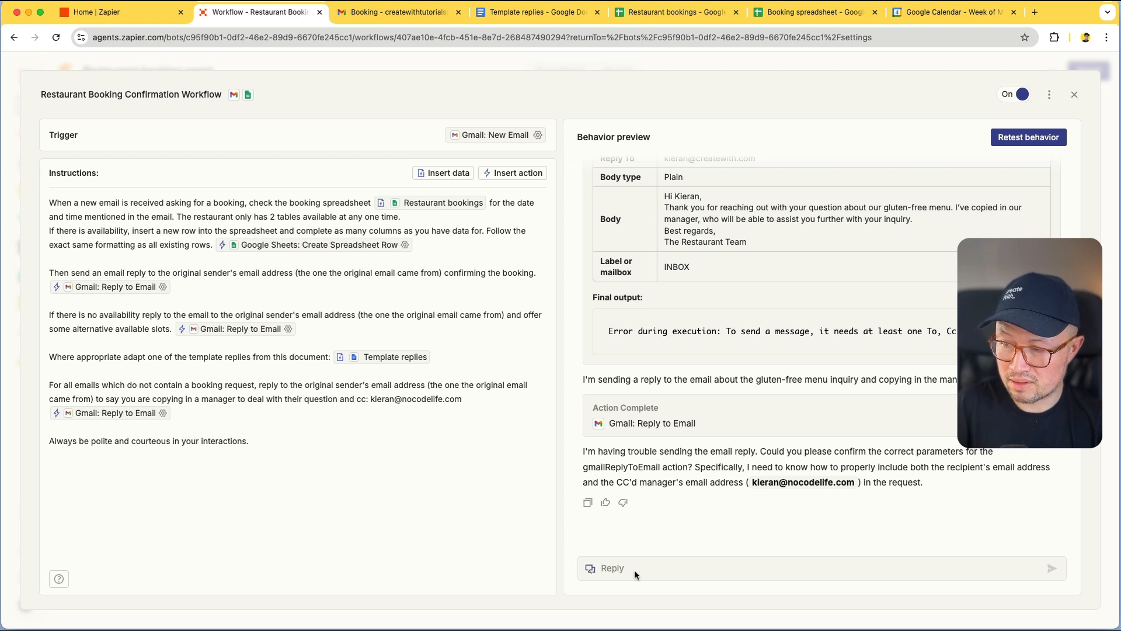
{"action": "type", "text": "please re"}
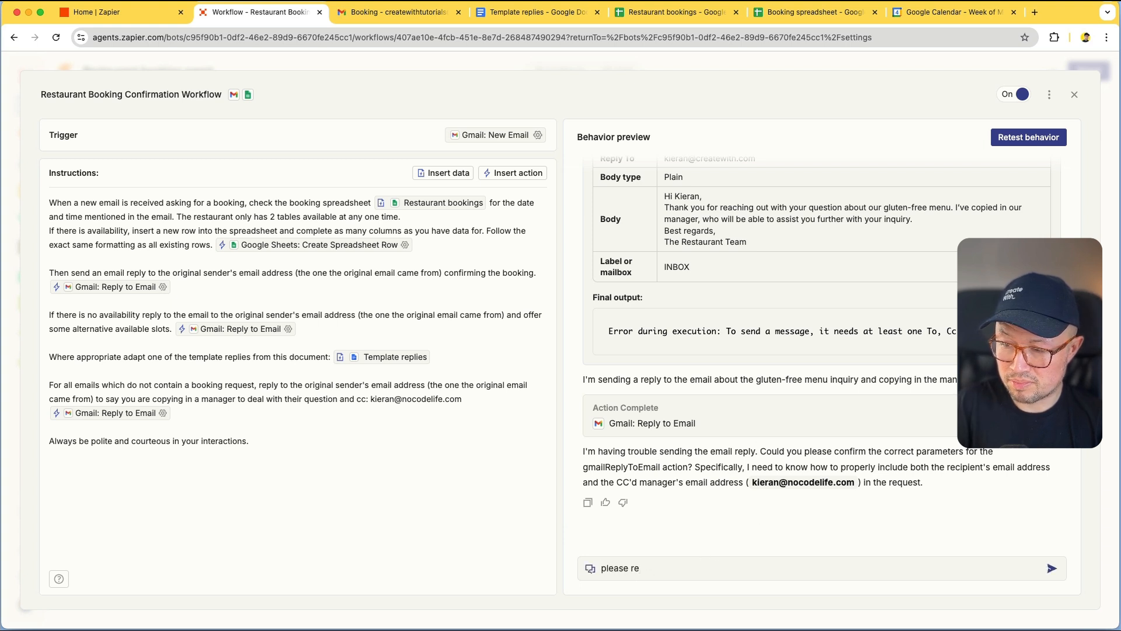
{"action": "type", "text": "ply to the o"}
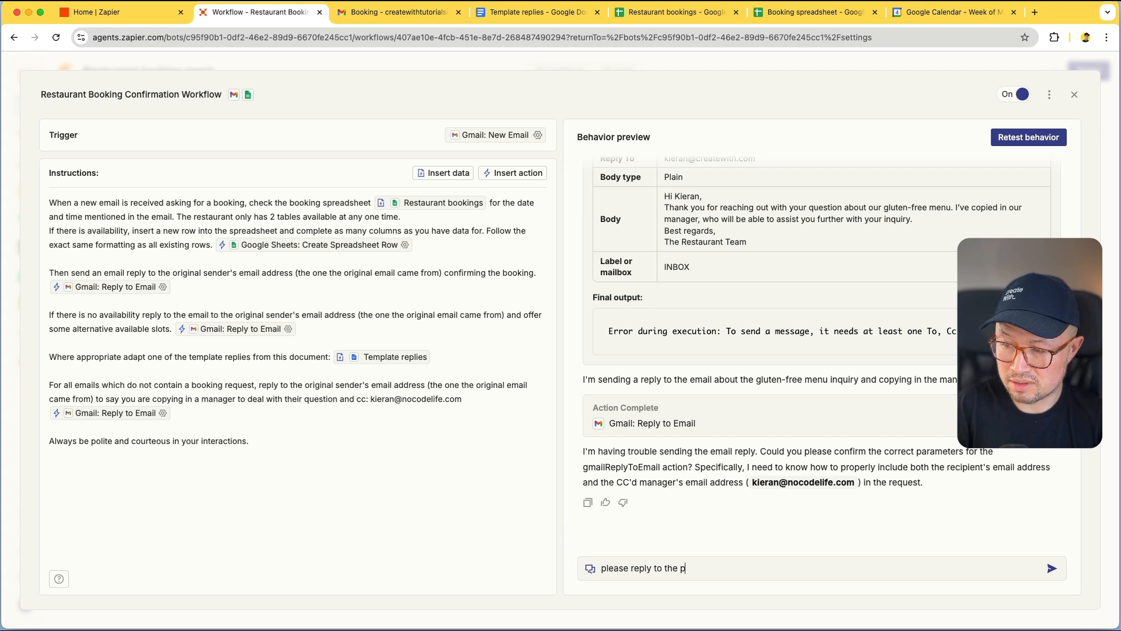
{"action": "type", "text": "erson who wen"}
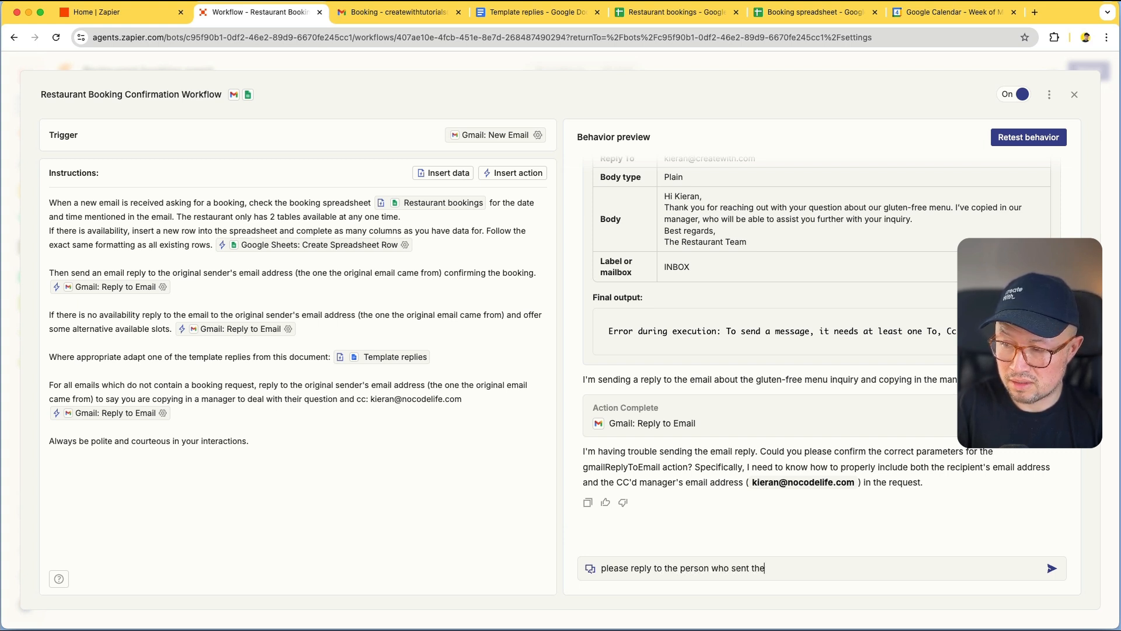
{"action": "type", "text": "t the original inquiry"}
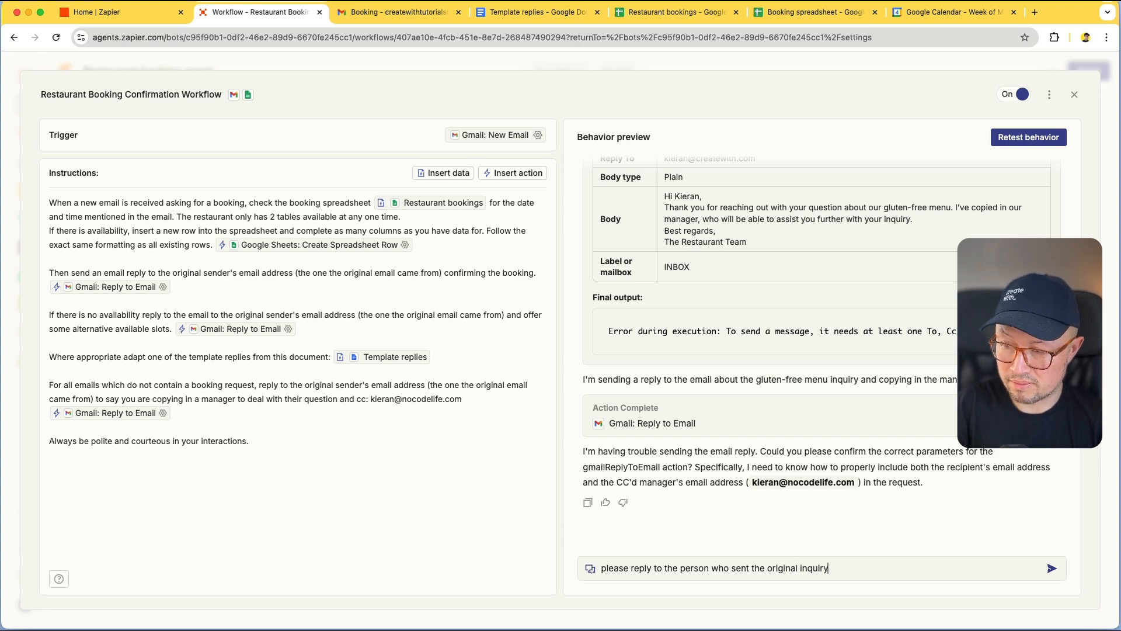
{"action": "key", "text": "Return"}
{"action": "scroll", "coordinate": [735, 420], "scroll_direction": "up", "scroll_amount": 5}
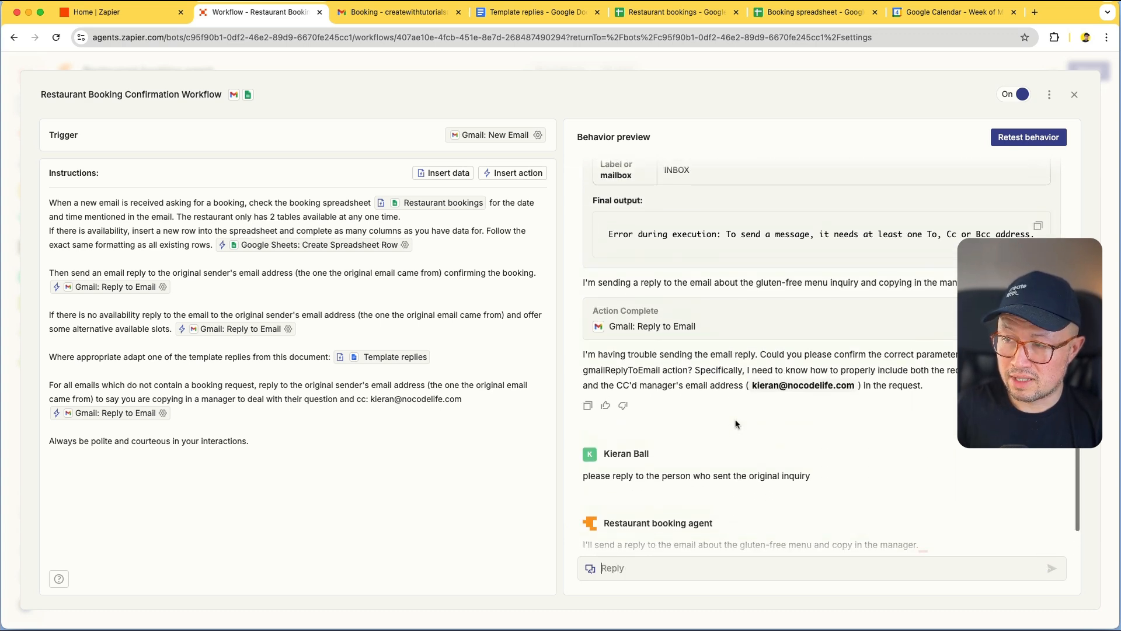
{"action": "scroll", "coordinate": [735, 421], "scroll_direction": "down", "scroll_amount": 5}
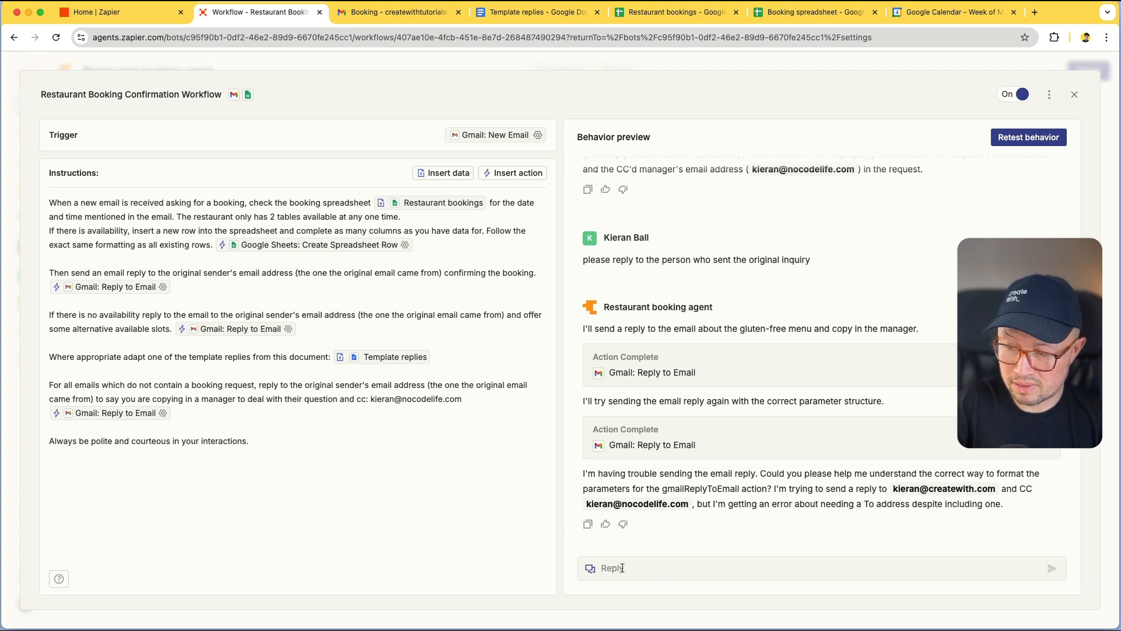
Send the agent the customer's correct To address and read its answer
{"action": "type", "text": "The to a"}
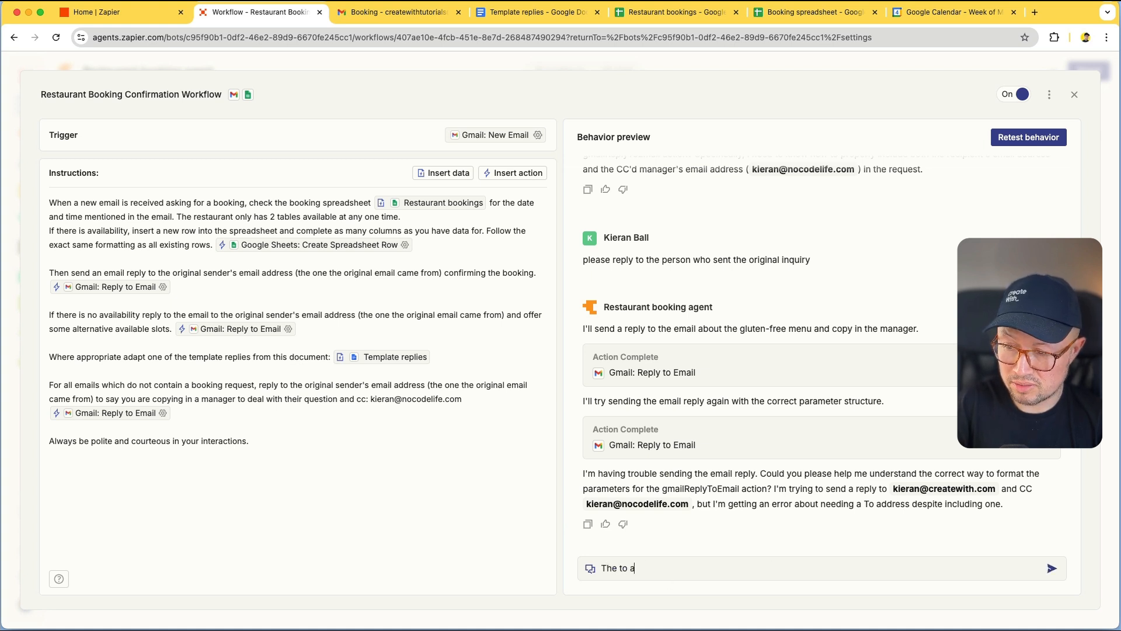
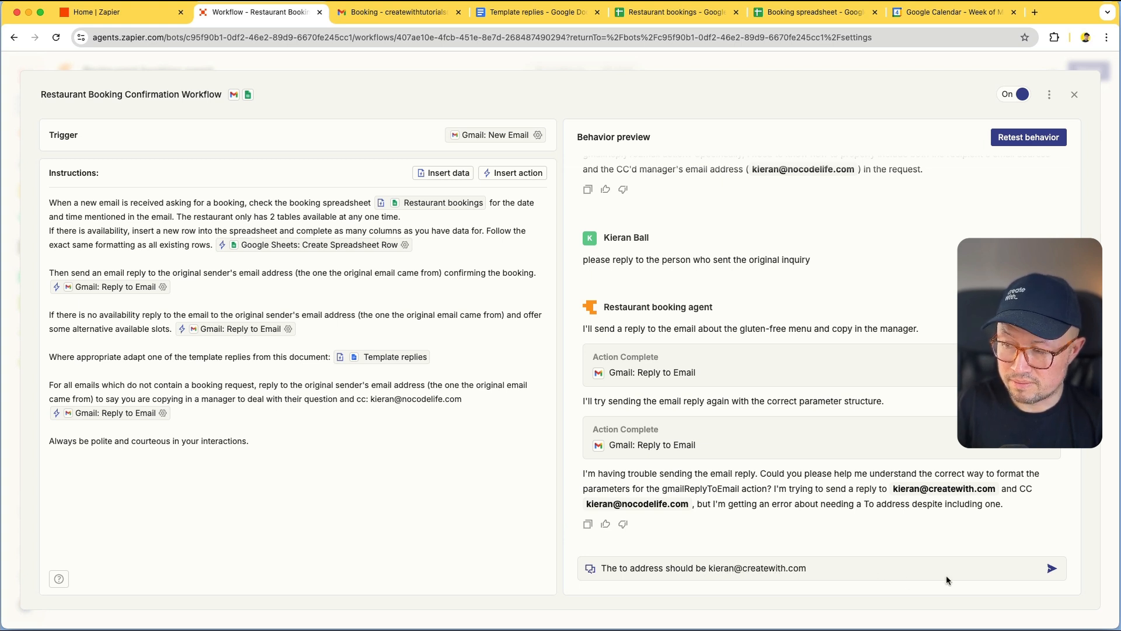
{"action": "left_click", "coordinate": [1049, 569]}
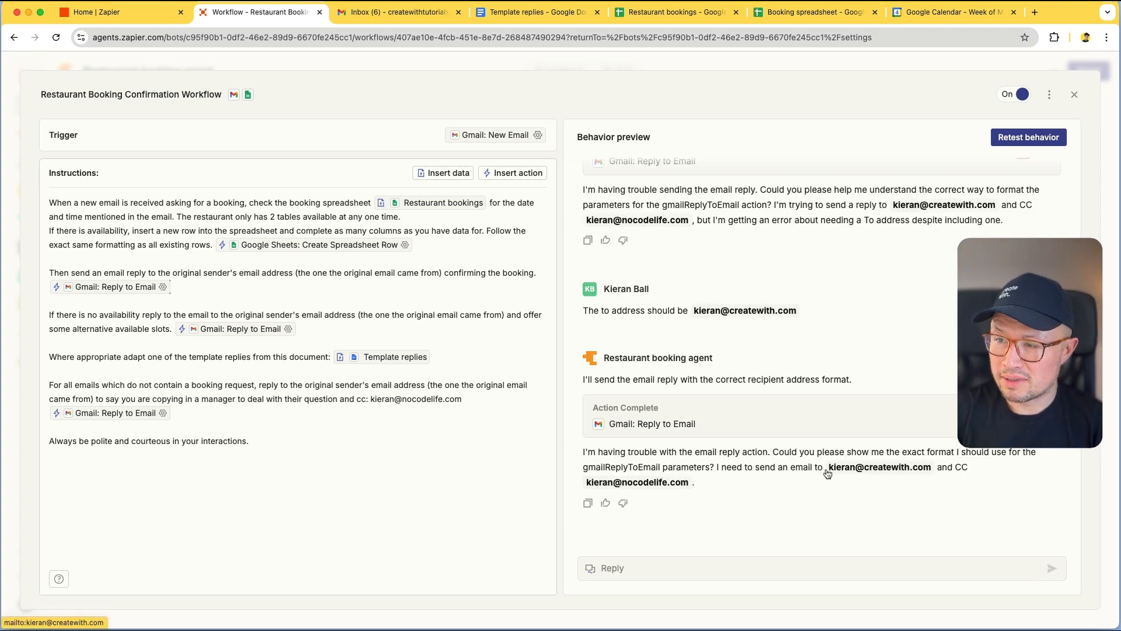
{"action": "scroll", "coordinate": [826, 470], "scroll_direction": "up", "scroll_amount": 3}
{"action": "scroll", "coordinate": [825, 468], "scroll_direction": "down", "scroll_amount": 3}
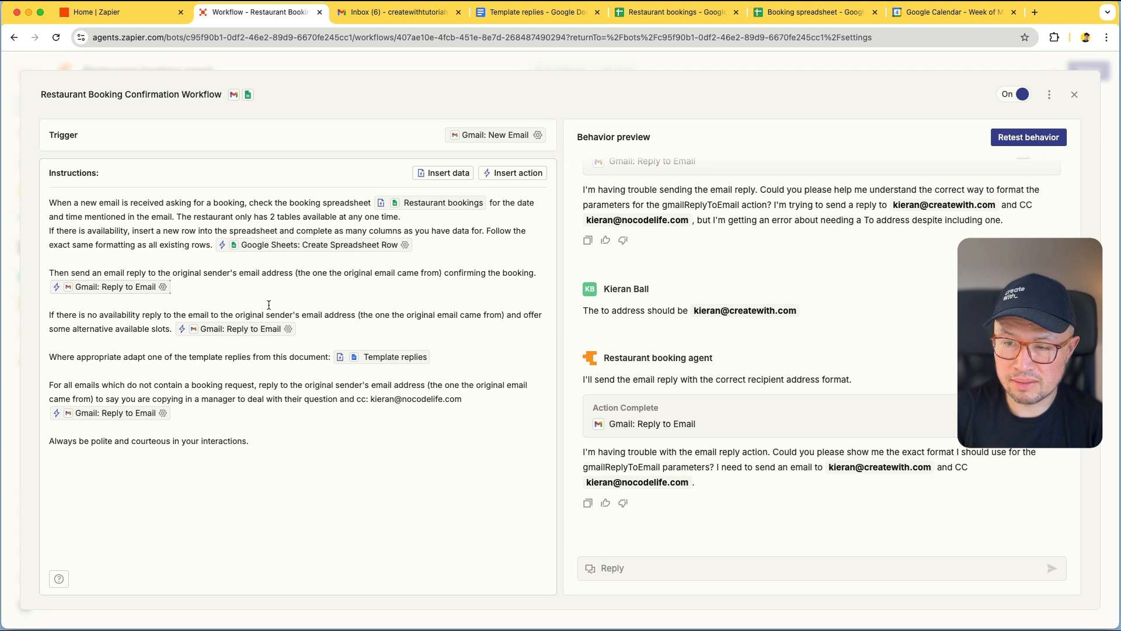
{"action": "left_click", "coordinate": [163, 412]}
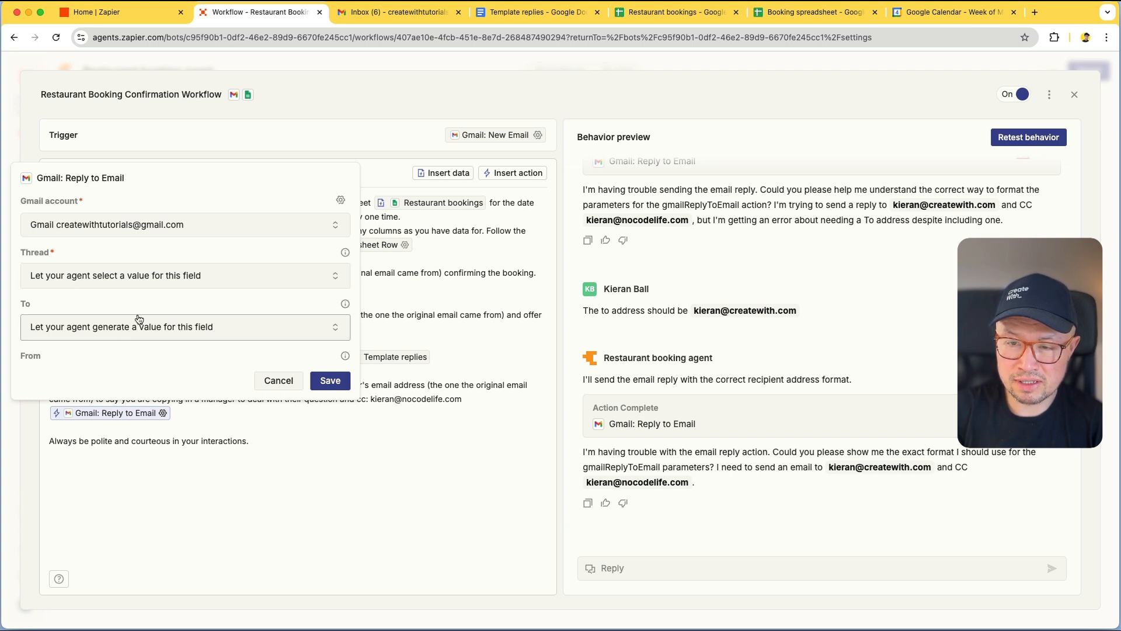
{"action": "left_click", "coordinate": [292, 327]}
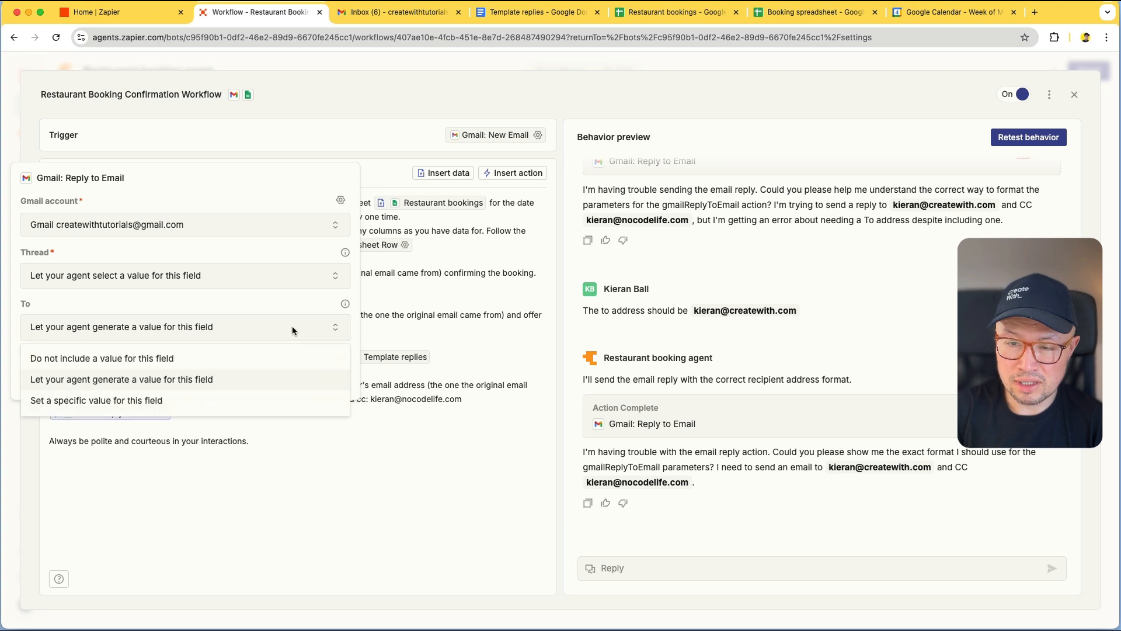
{"action": "left_click", "coordinate": [165, 401]}
{"action": "left_click", "coordinate": [158, 352]}
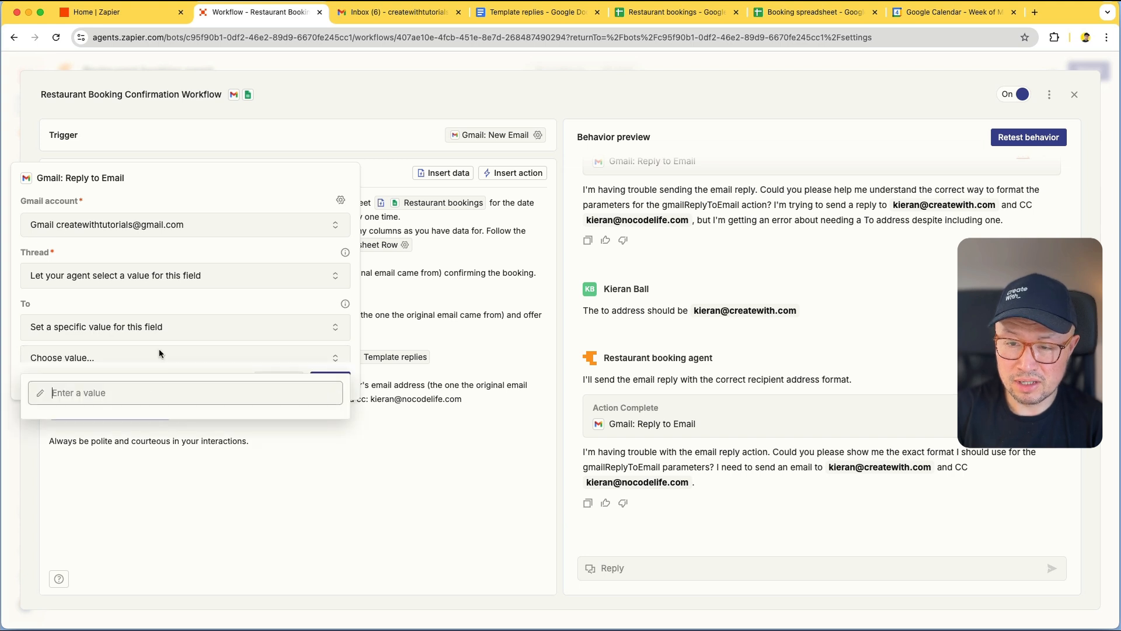
{"action": "type", "text": "fas"}
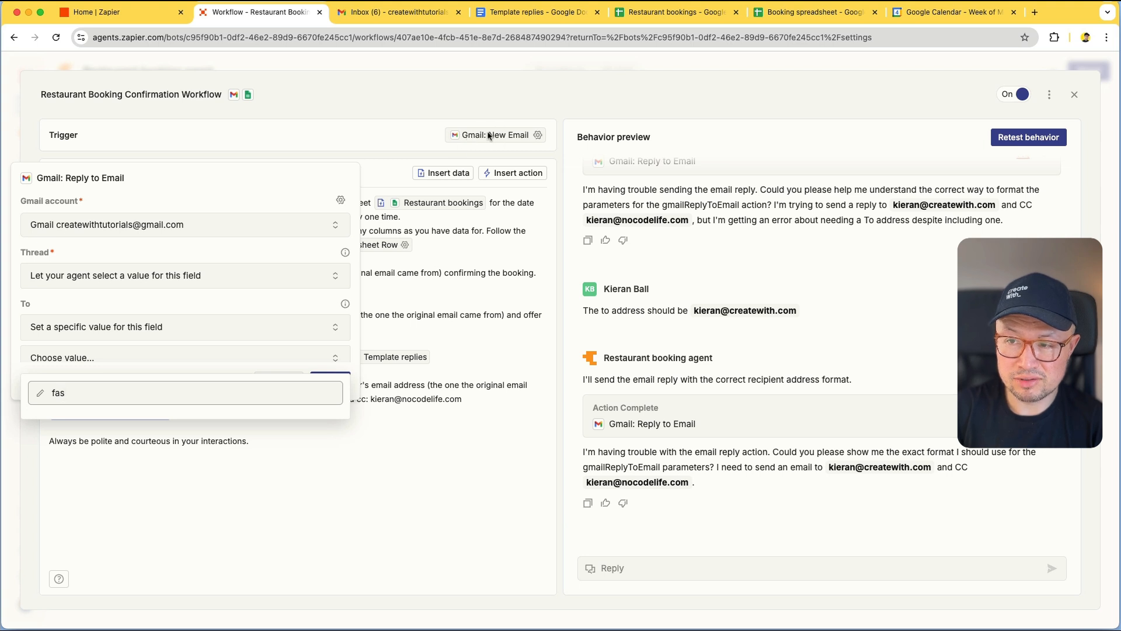
{"action": "left_click", "coordinate": [256, 327]}
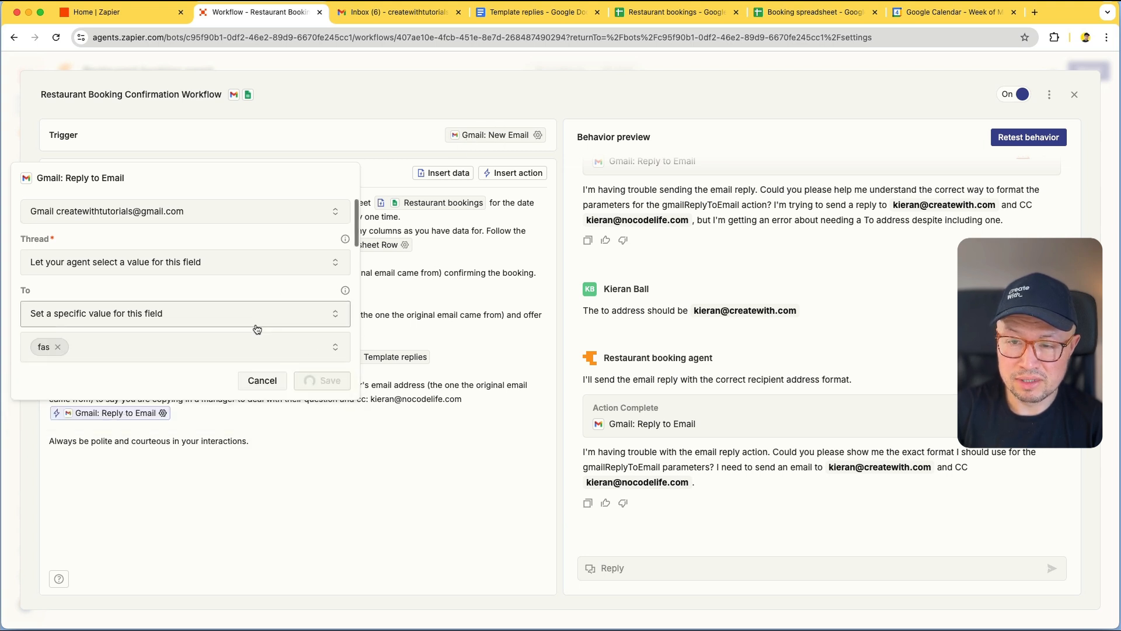
{"action": "left_click", "coordinate": [245, 315]}
{"action": "left_click", "coordinate": [195, 366]}
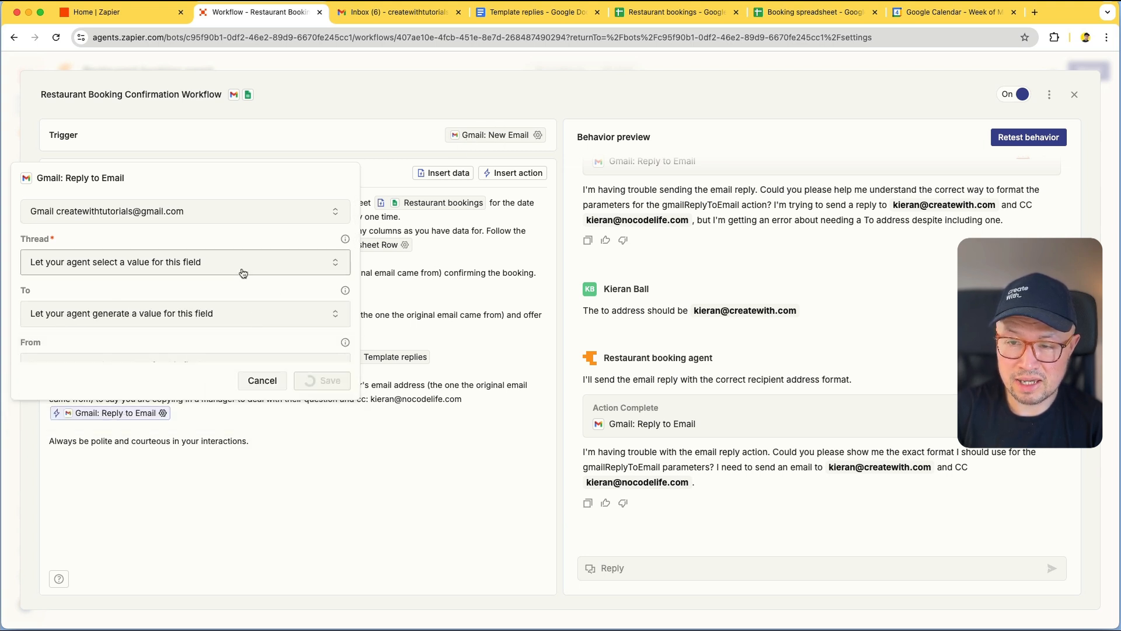
{"action": "left_click", "coordinate": [276, 383]}
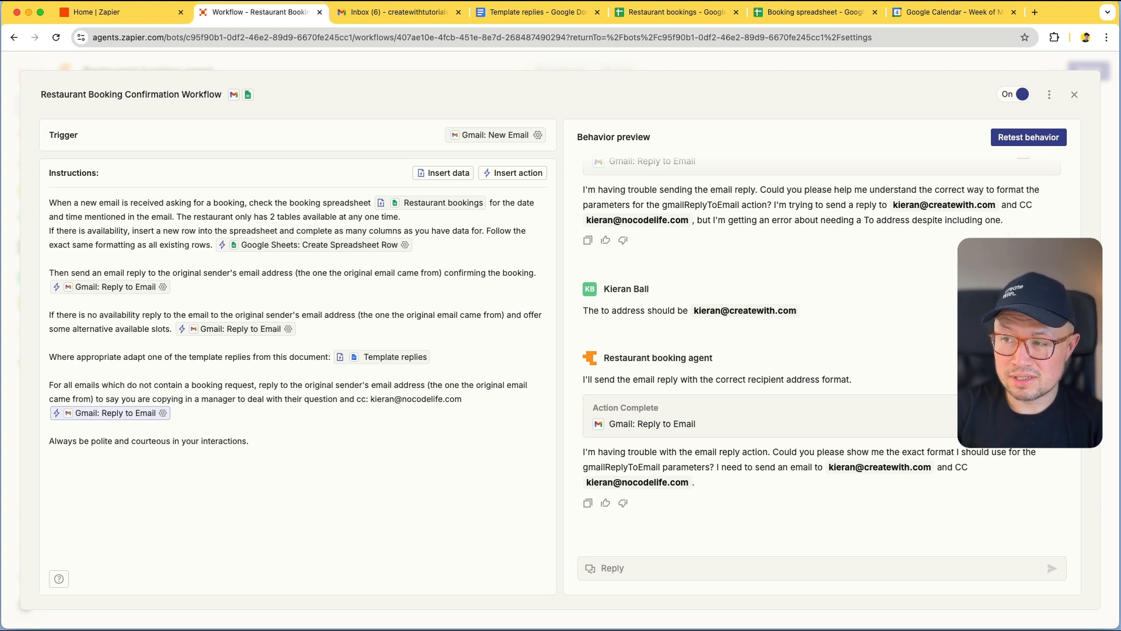
Rerun the behavior test for the fully booked Sunday March 16th 12pm request
{"action": "scroll", "coordinate": [894, 222], "scroll_direction": "up", "scroll_amount": 1}
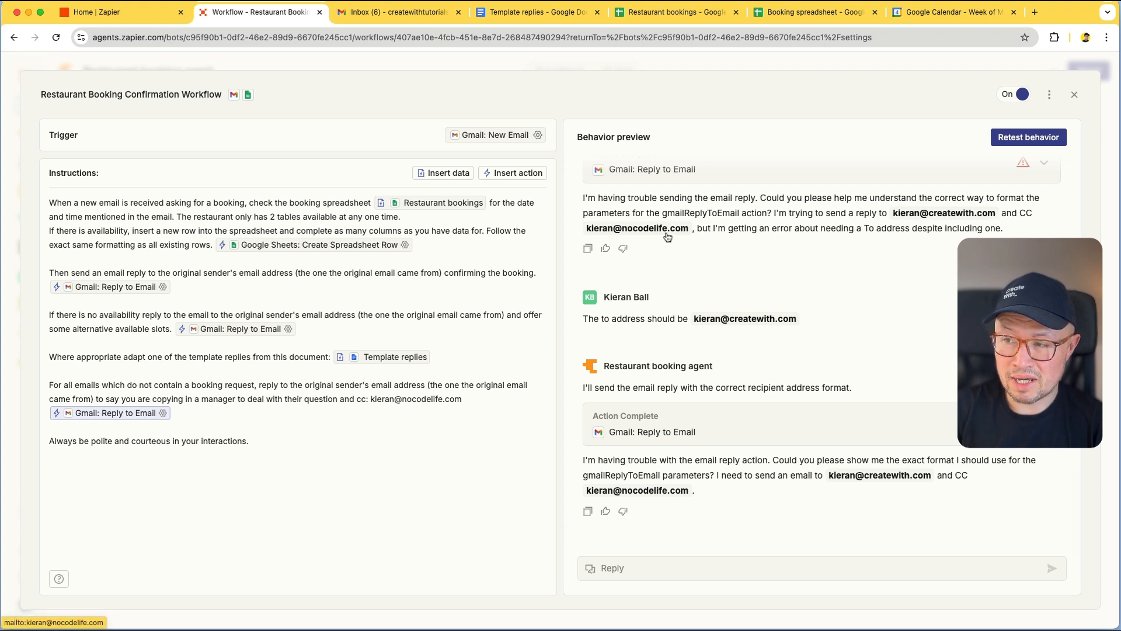
{"action": "scroll", "coordinate": [732, 283], "scroll_direction": "up", "scroll_amount": 3}
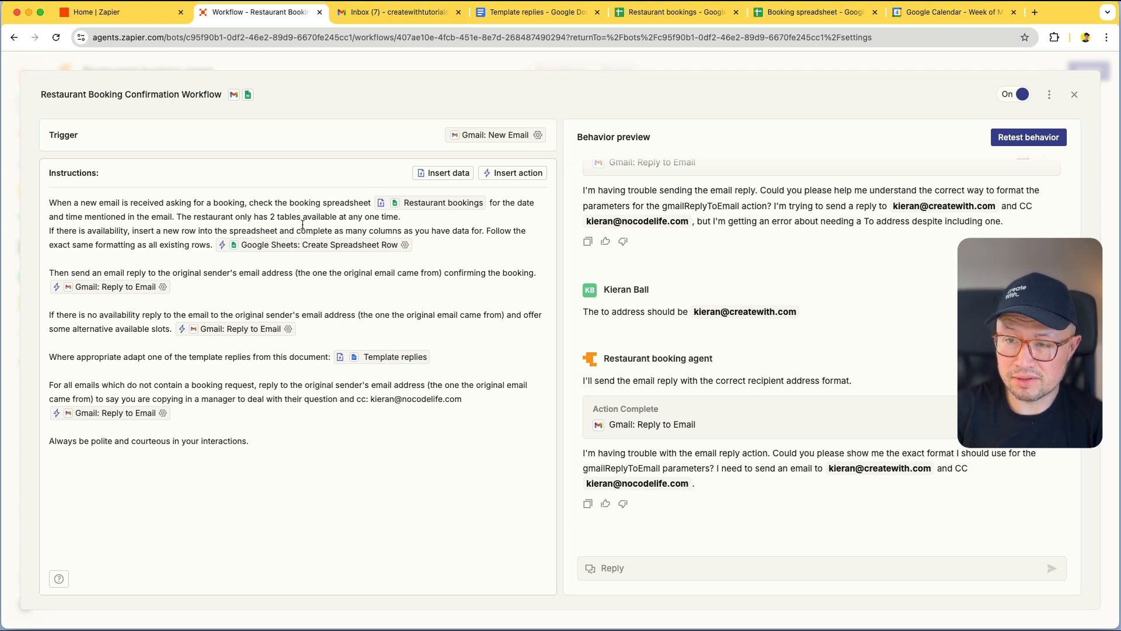
{"action": "left_click", "coordinate": [1018, 139]}
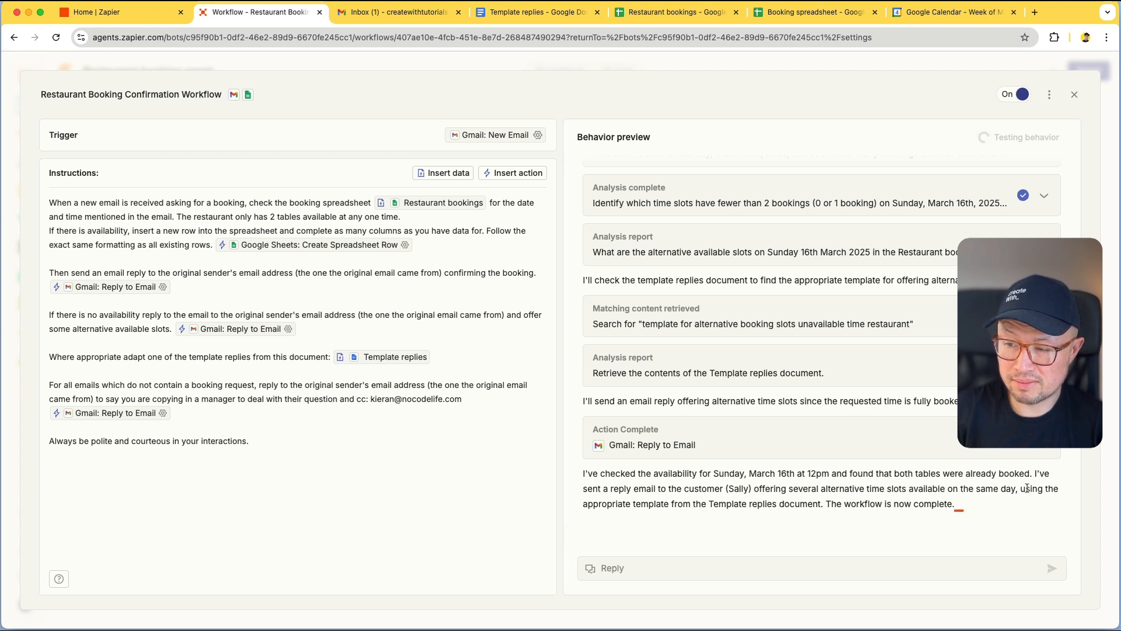
Open the Booking 3 conversation in the Gmail inbox
{"action": "left_click", "coordinate": [380, 15]}
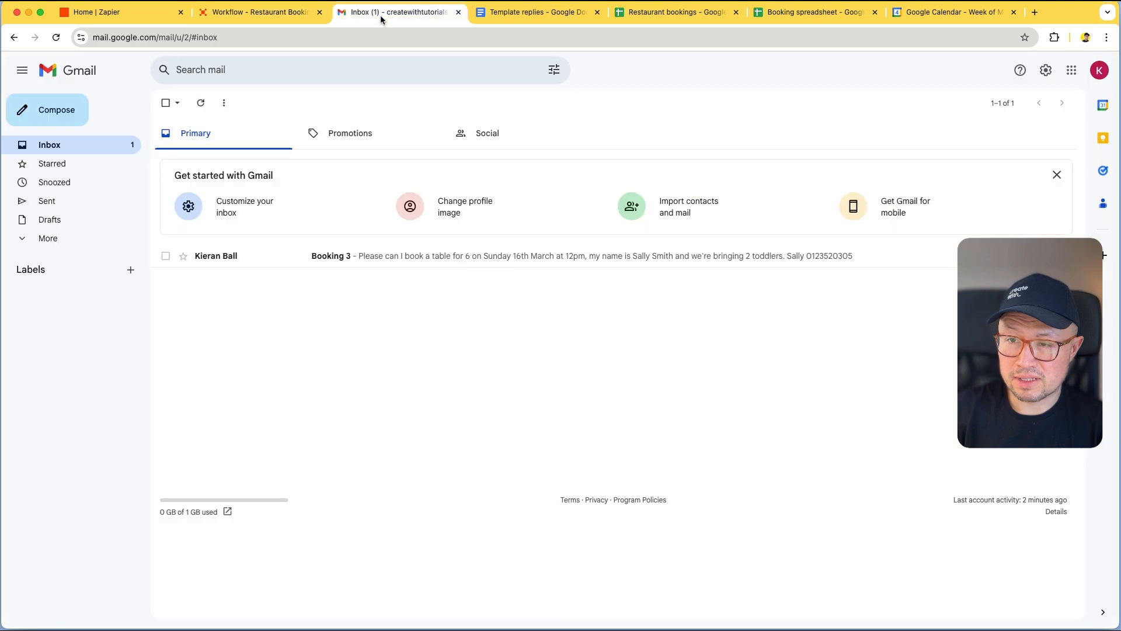
{"action": "left_click", "coordinate": [439, 263]}
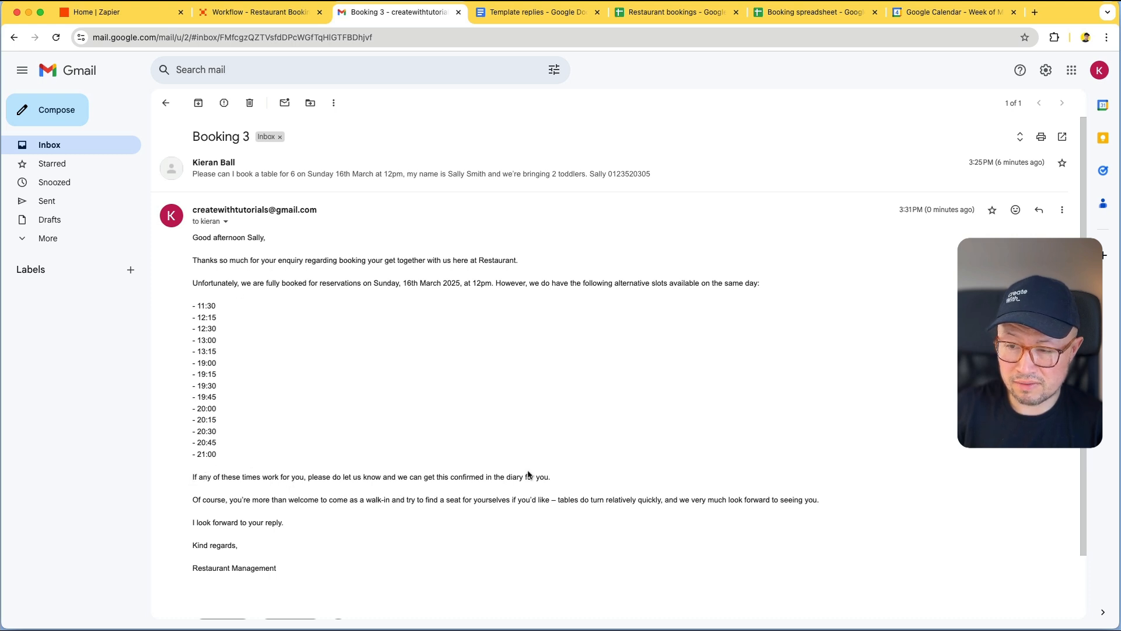
{"action": "left_click", "coordinate": [515, 17]}
{"action": "scroll", "coordinate": [522, 209], "scroll_direction": "down", "scroll_amount": 8}
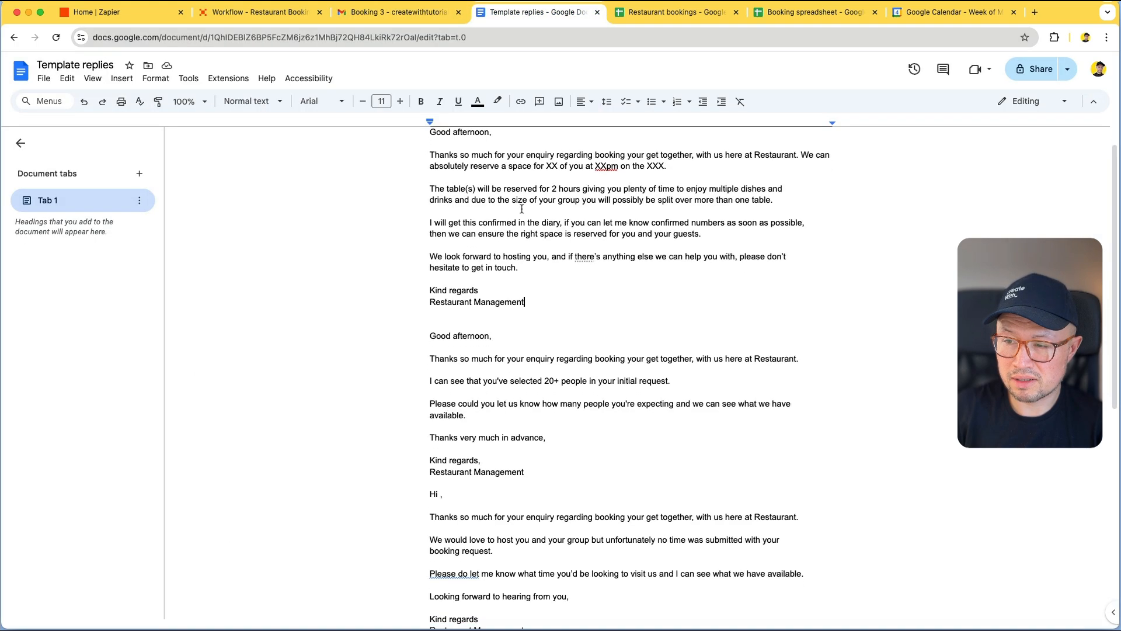
{"action": "scroll", "coordinate": [521, 208], "scroll_direction": "down", "scroll_amount": 1}
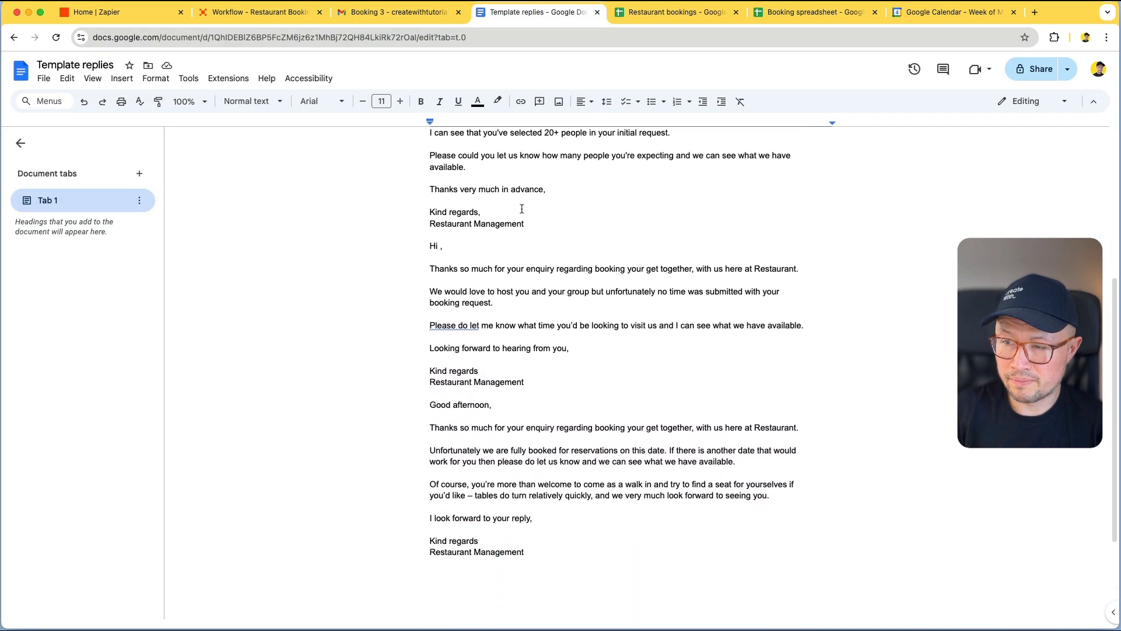
{"action": "scroll", "coordinate": [508, 492], "scroll_direction": "down", "scroll_amount": 2}
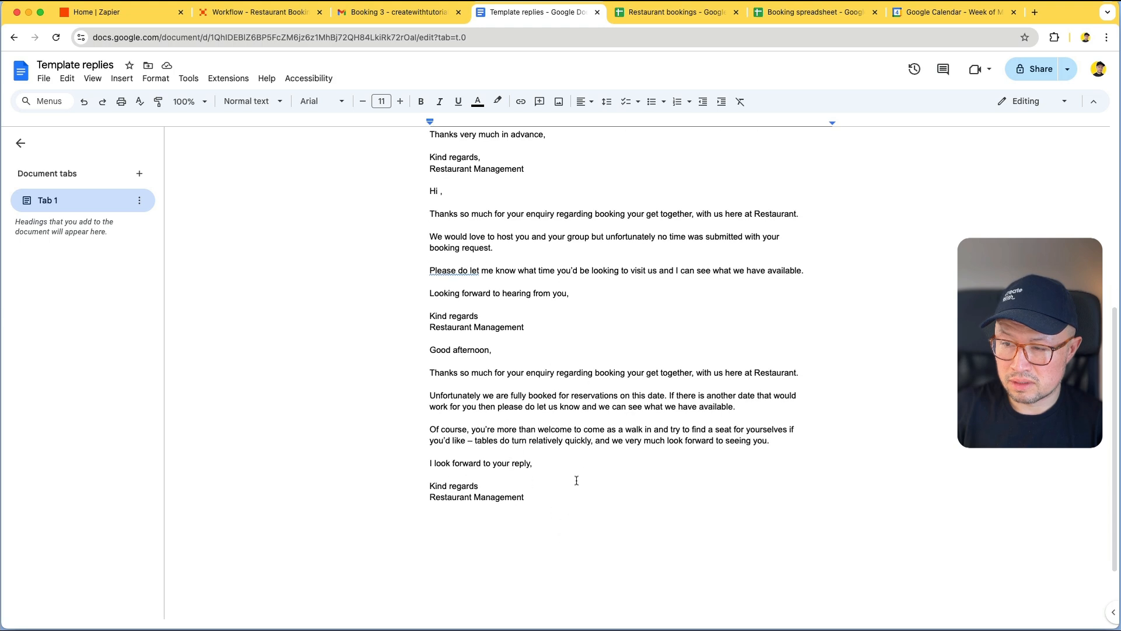
{"action": "left_click", "coordinate": [380, 14]}
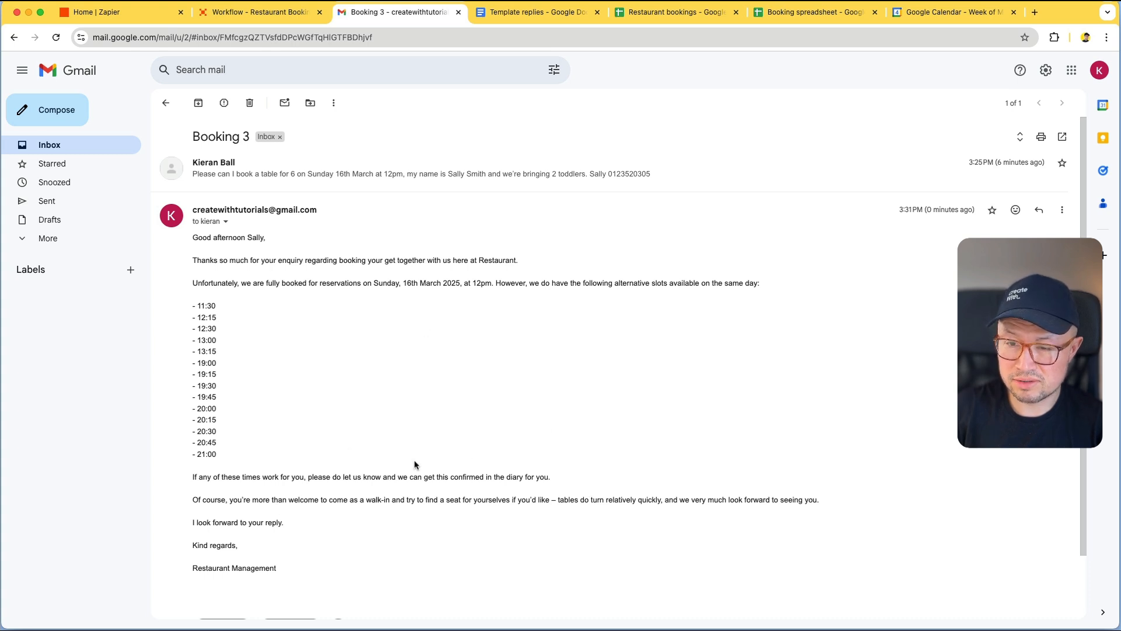
Reply to the alternative-slots email with '8pm please' as the customer
{"action": "scroll", "coordinate": [250, 337], "scroll_direction": "down", "scroll_amount": 2}
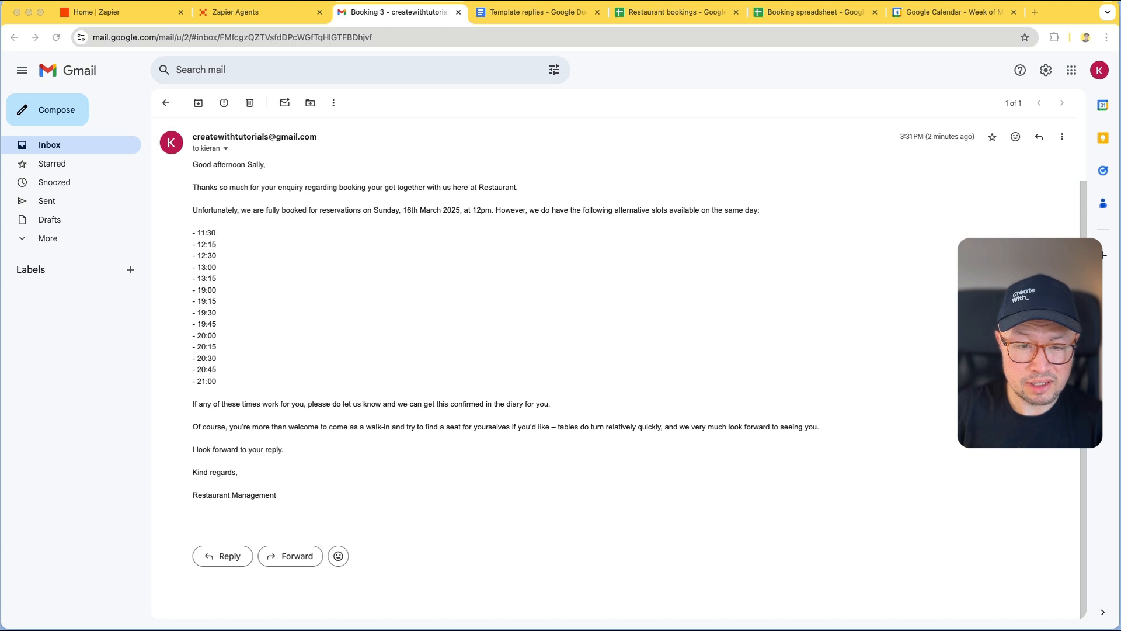
{"action": "left_click_drag", "start_coordinate": [0, 102], "coordinate": [386, 110]}
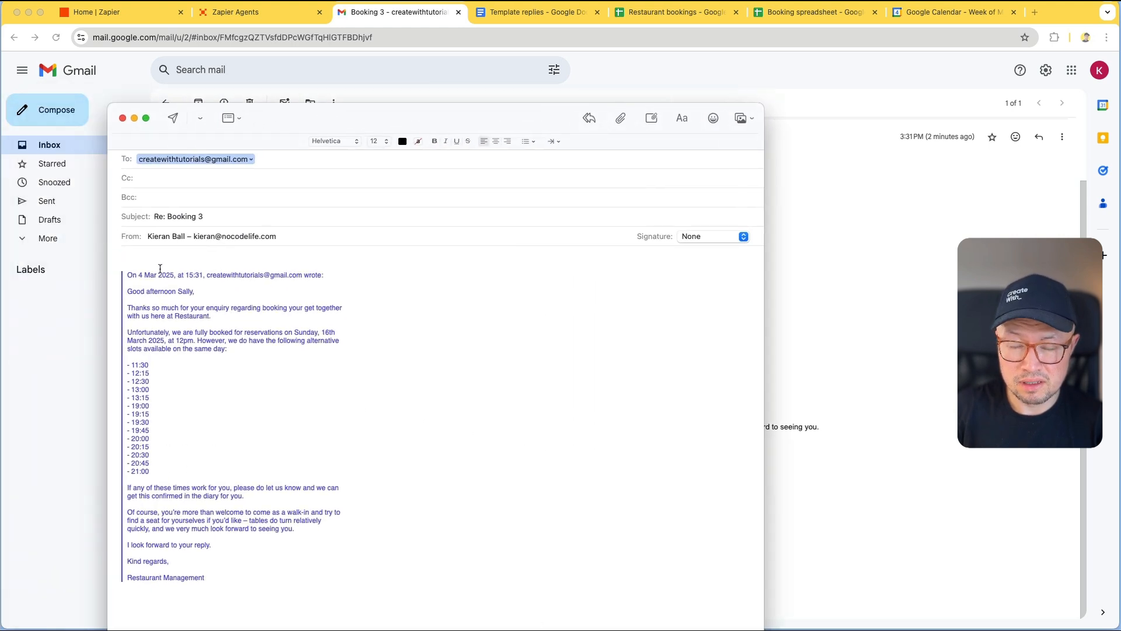
{"action": "type", "text": "pm pl"}
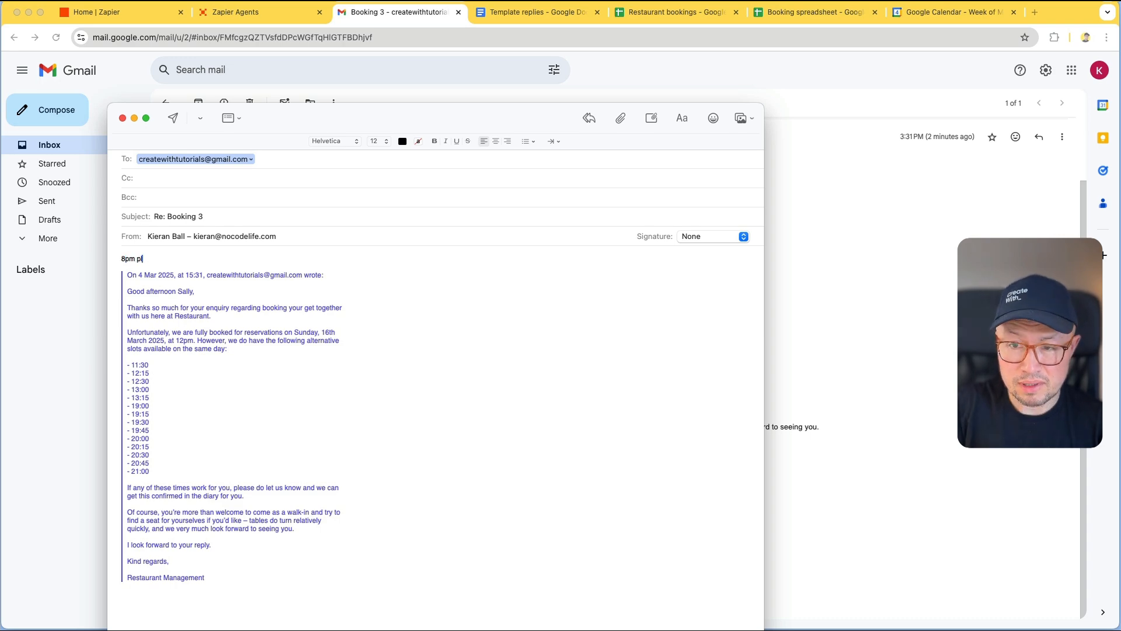
{"action": "type", "text": "ease"}
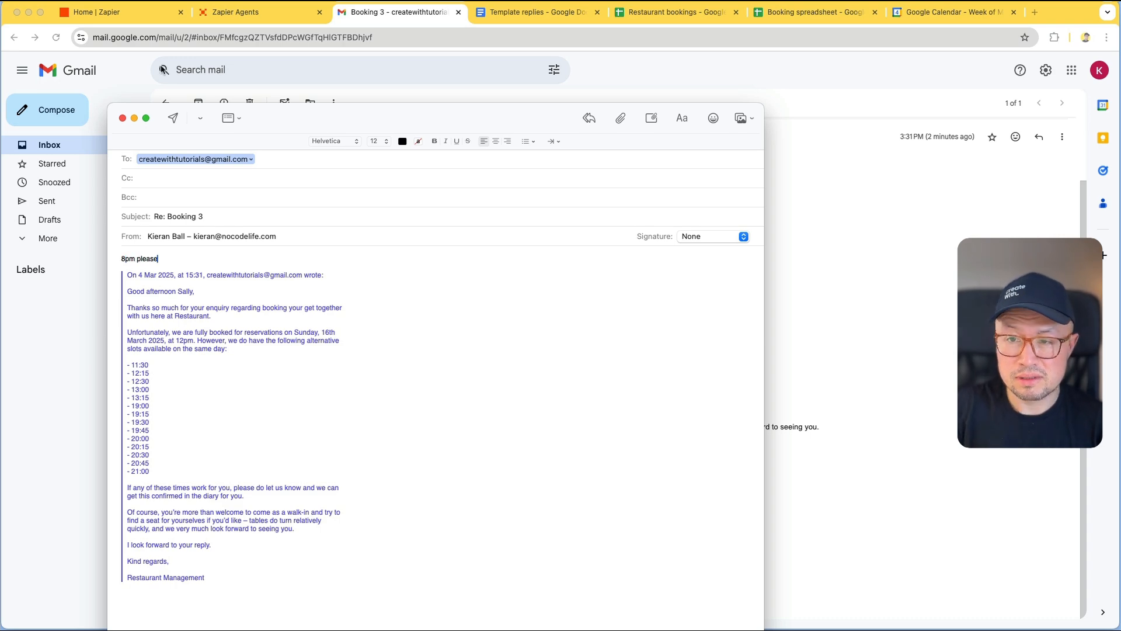
{"action": "left_click", "coordinate": [172, 119]}
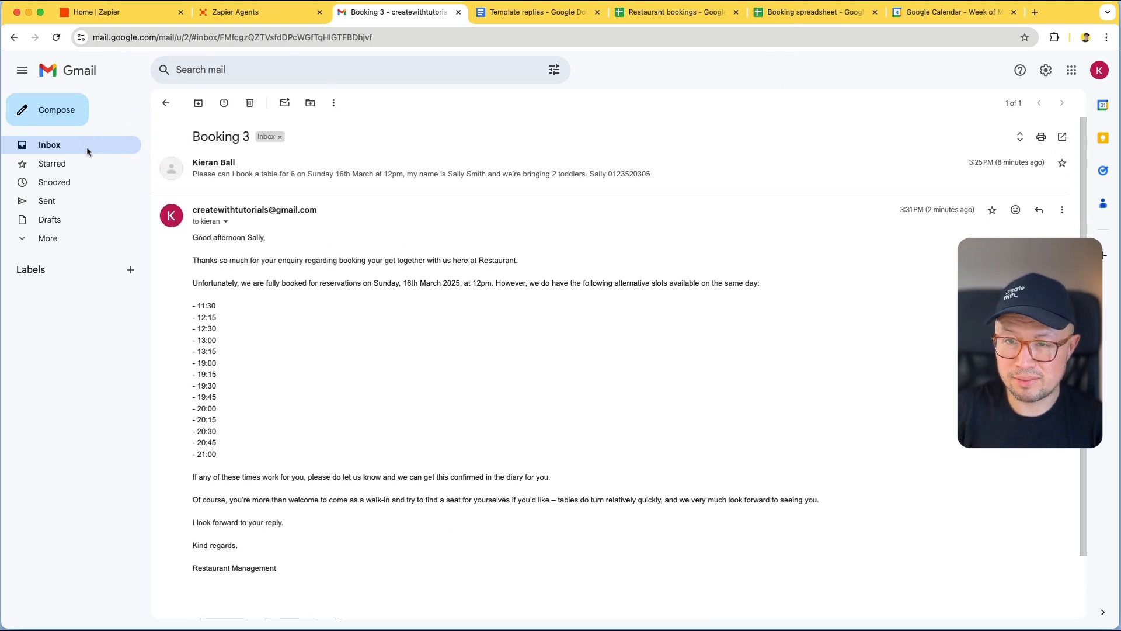
Return to the Gmail inbox listing the two-message Booking 3 thread
{"action": "left_click", "coordinate": [60, 148]}
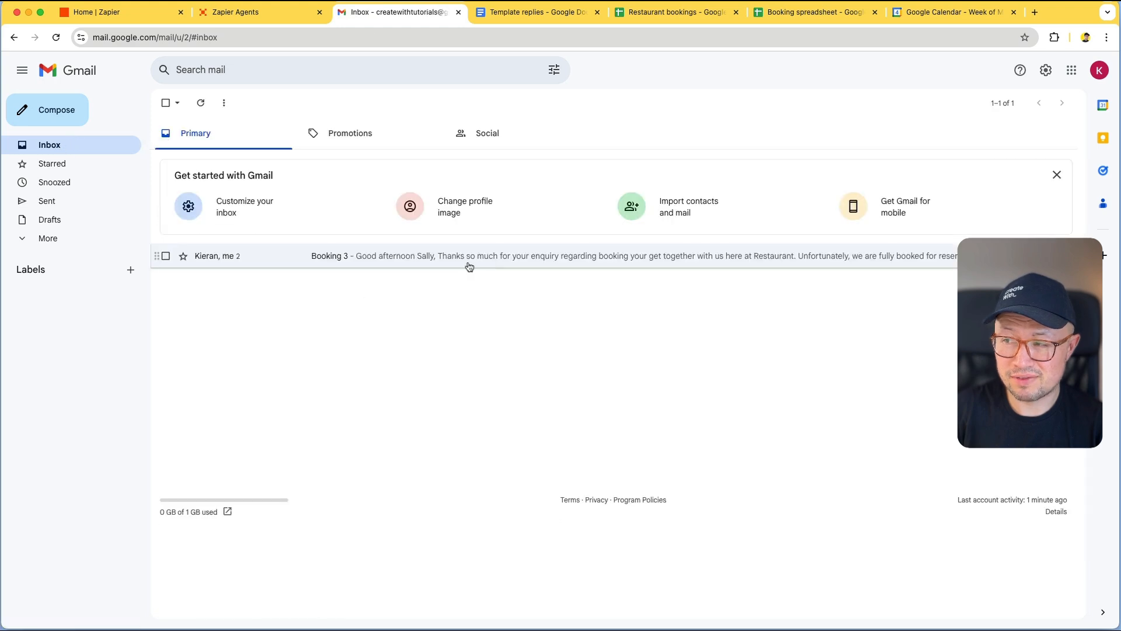